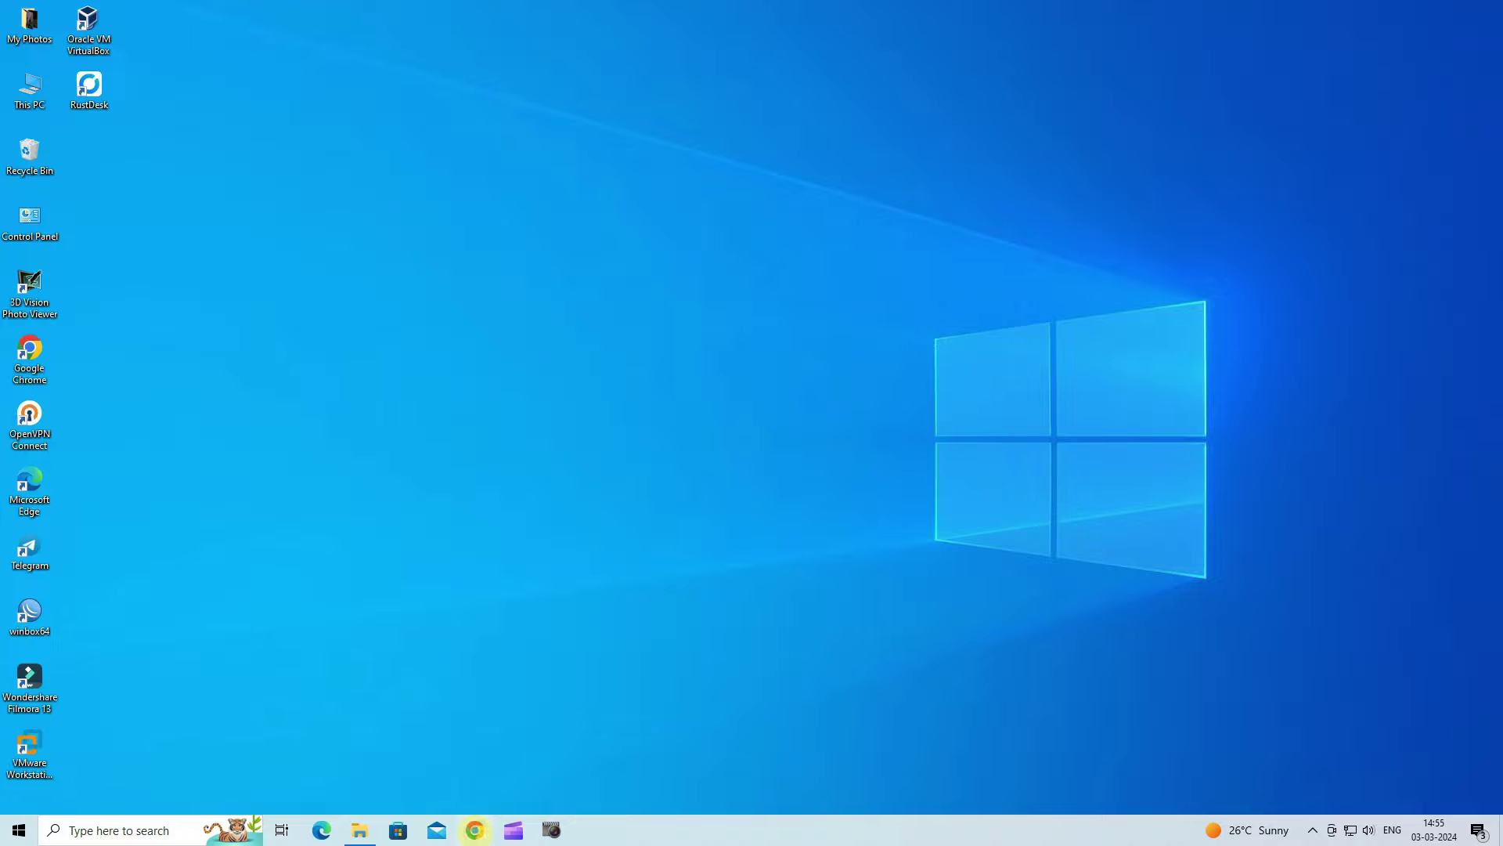
Search Google for 'hik connect' in Chrome and go to the Hik-Connect User Register page.
{"action": "left_click", "coordinate": [475, 830]}
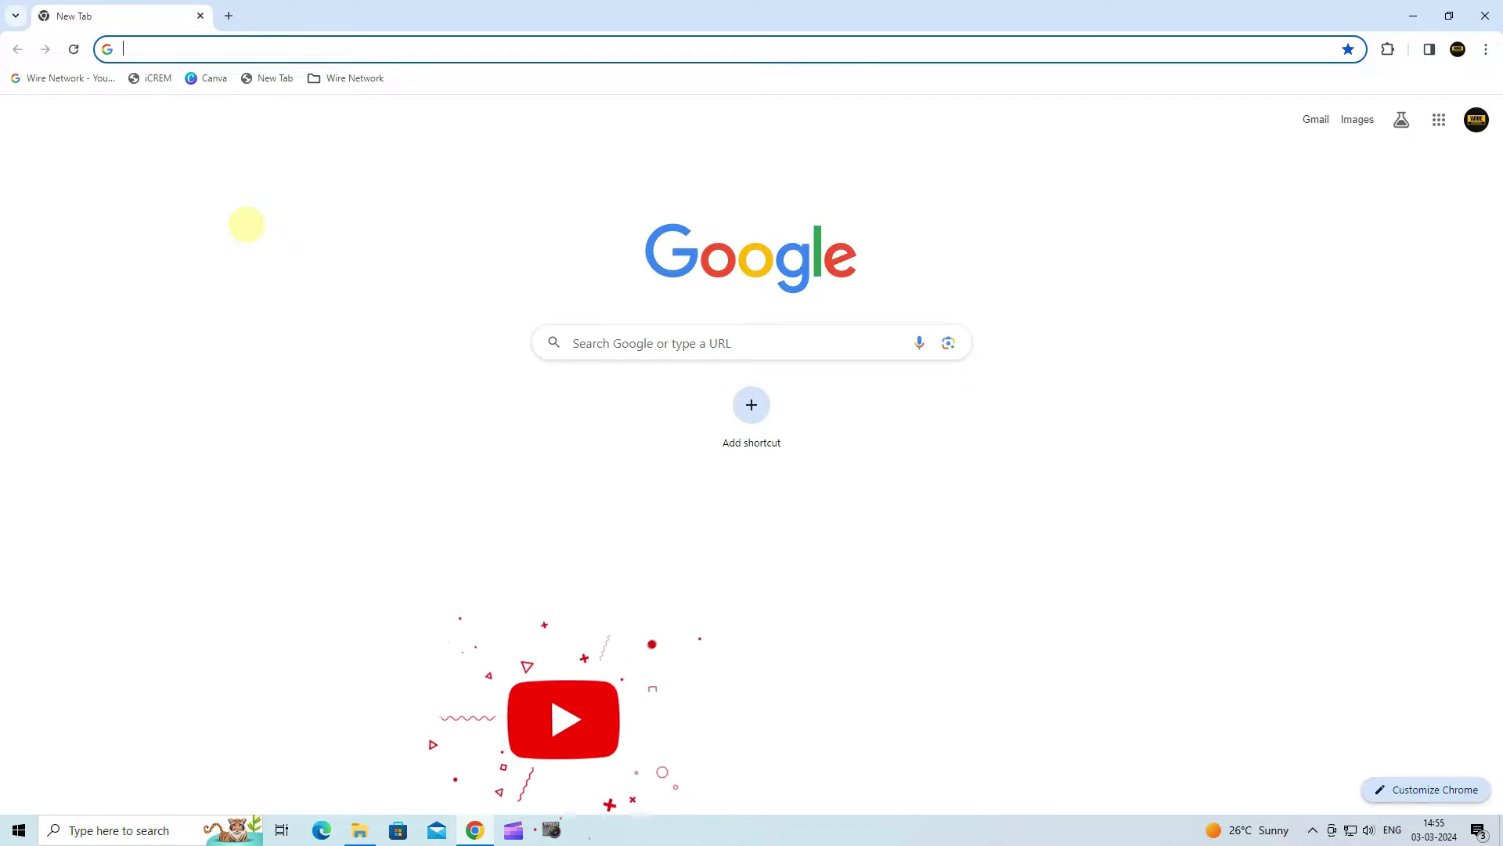
{"action": "type", "text": "hik "}
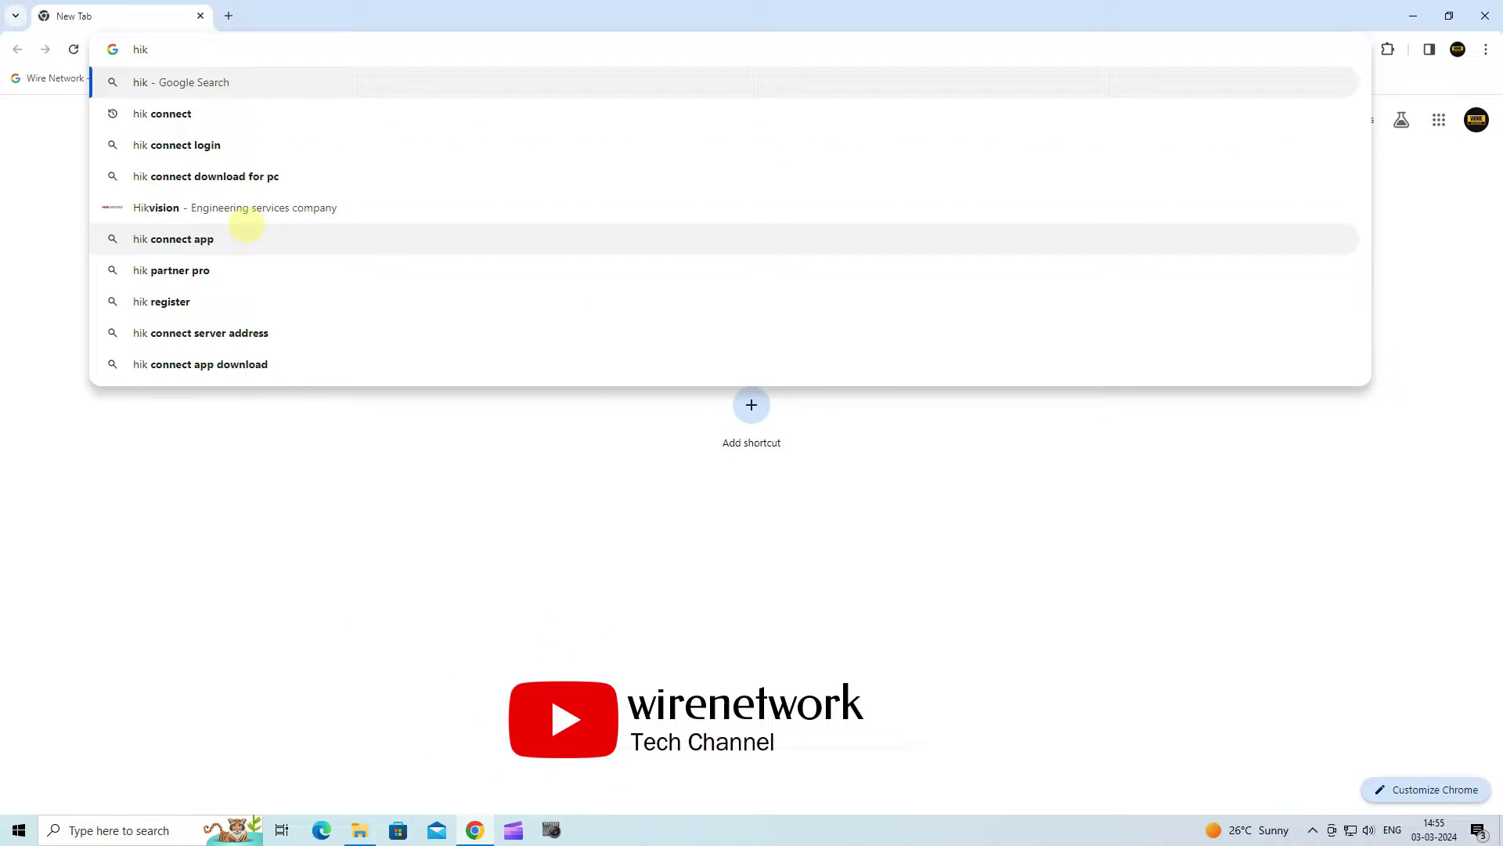
{"action": "type", "text": "co"}
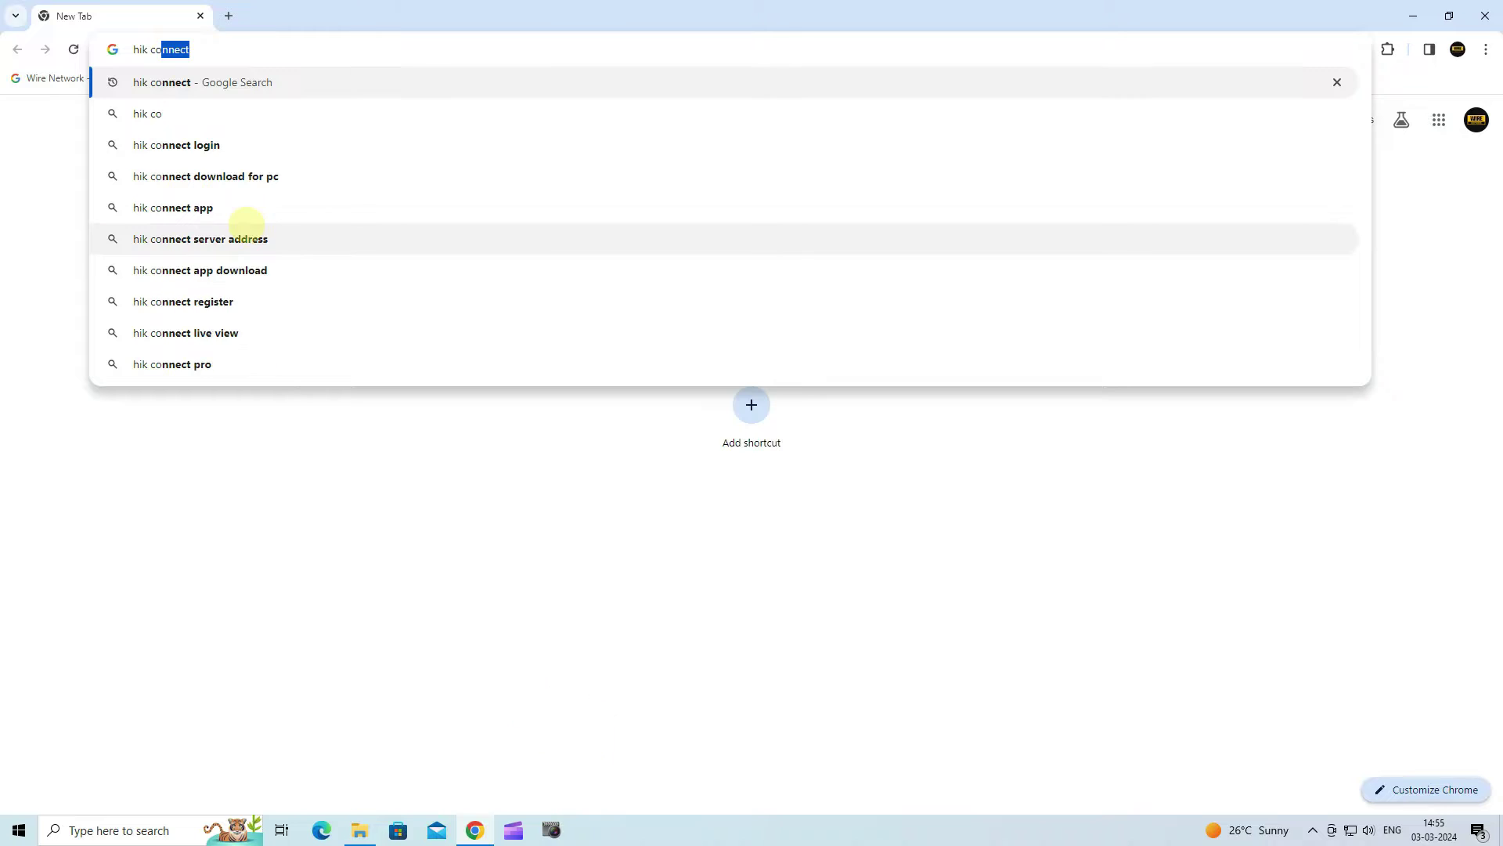
{"action": "key", "text": "Return"}
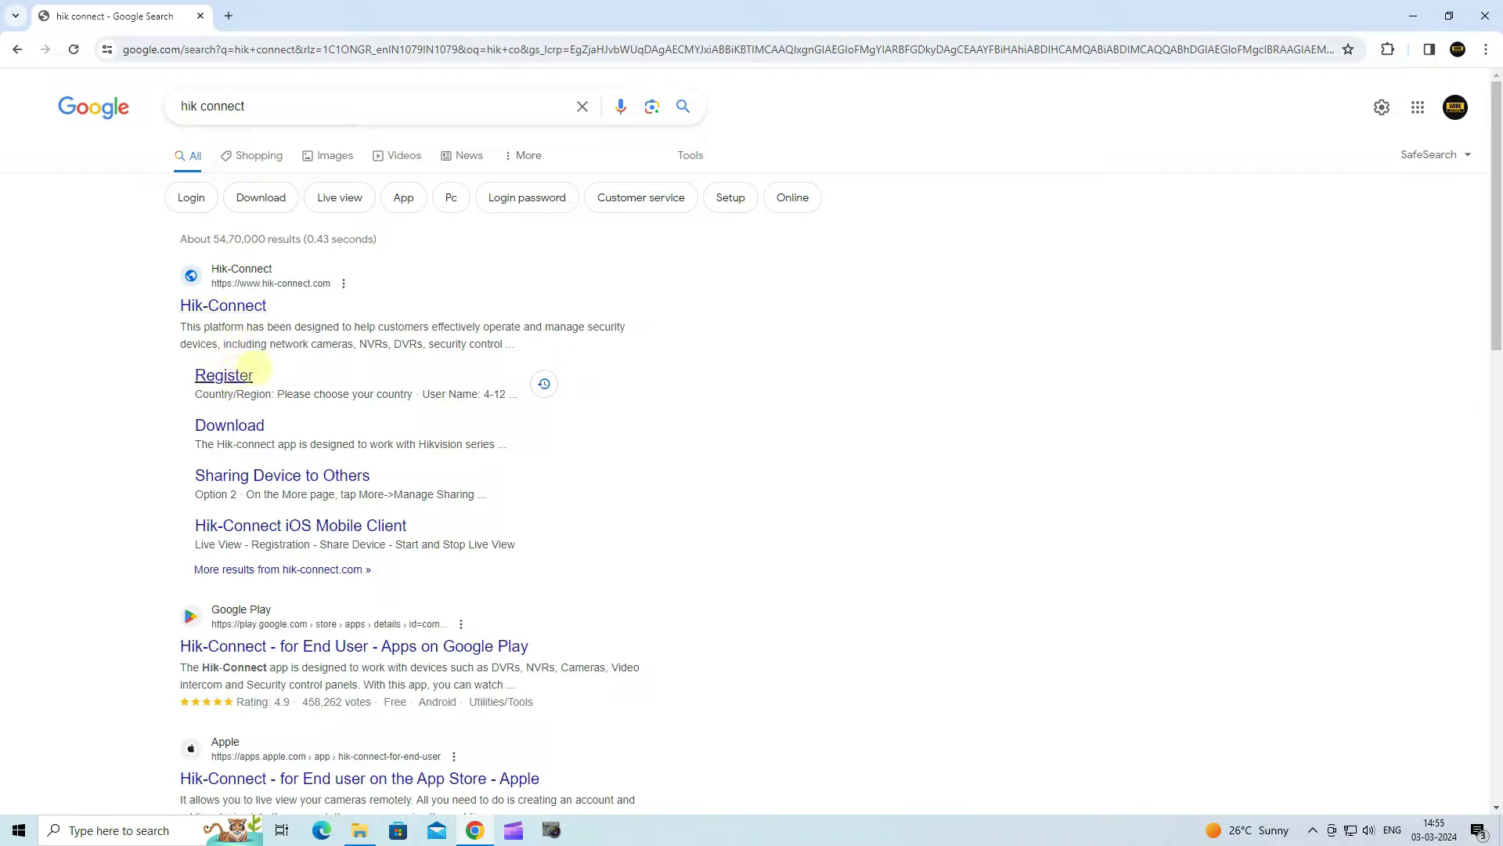
{"action": "left_click", "coordinate": [224, 375]}
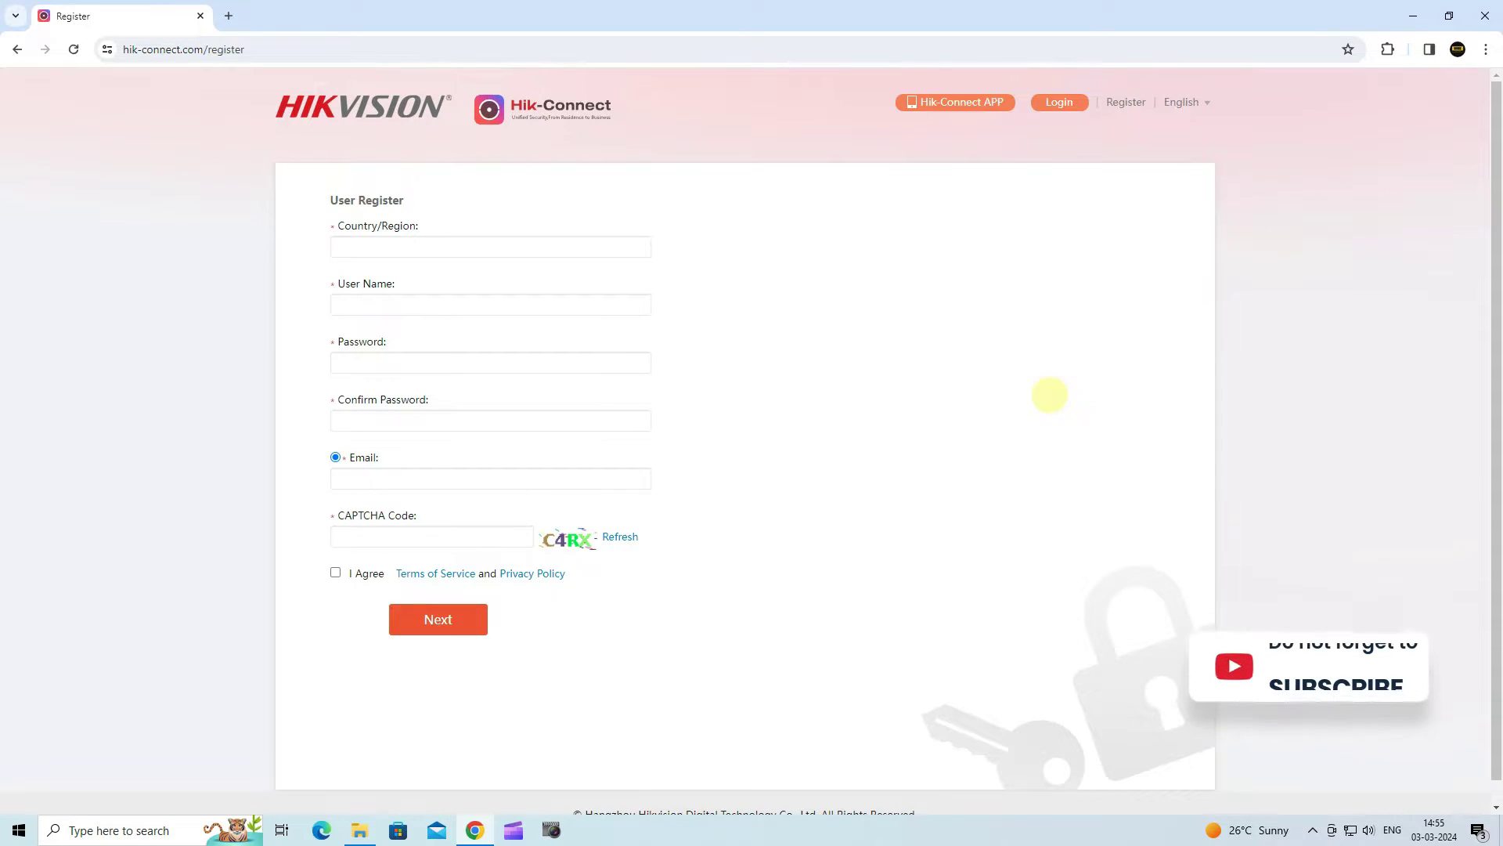
Choose India as the account's country/region on the registration form.
{"action": "left_click", "coordinate": [403, 246]}
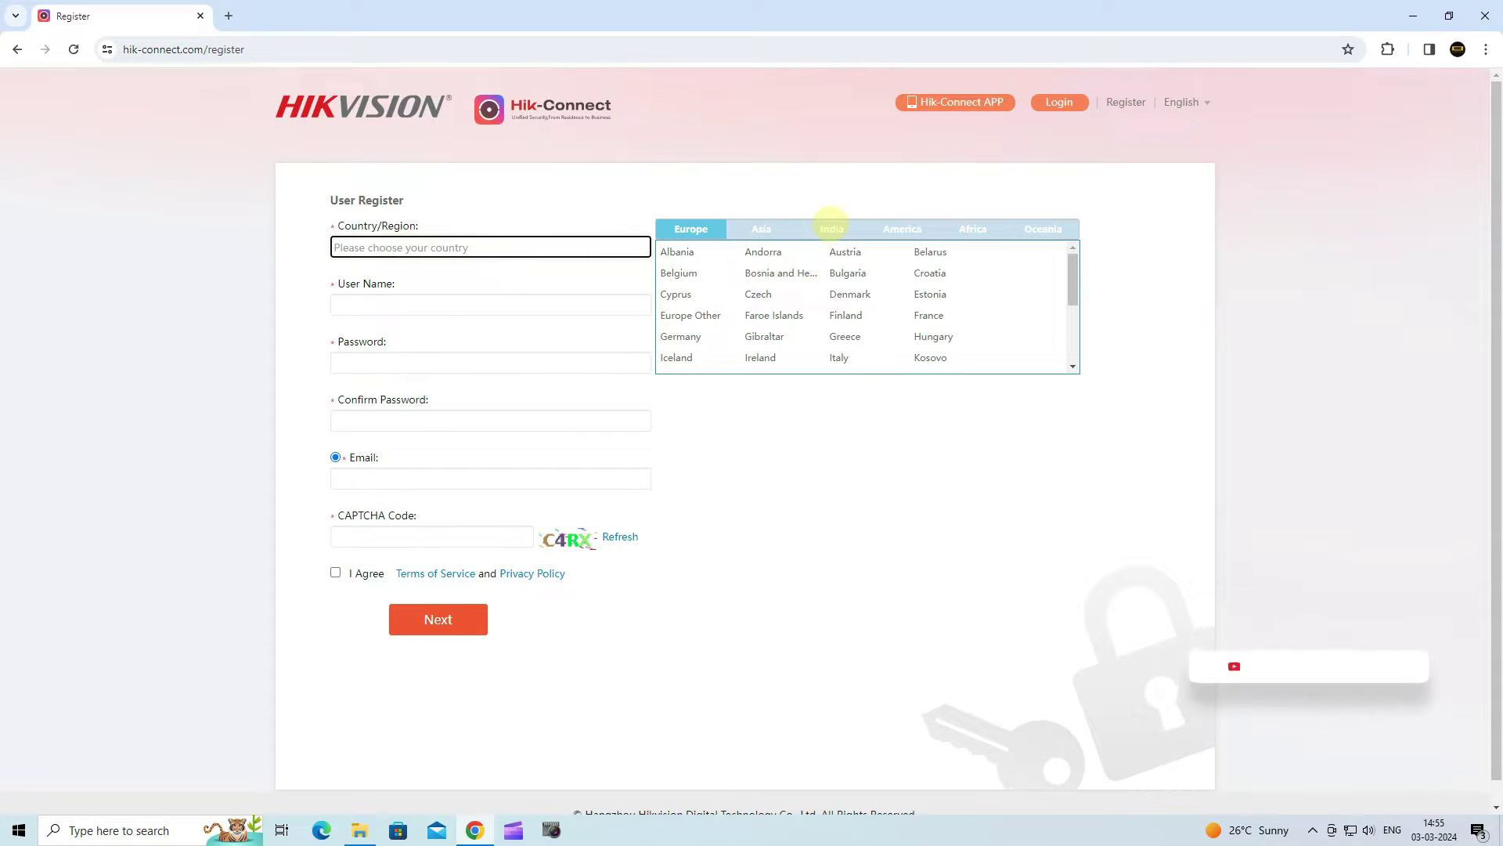
{"action": "left_click", "coordinate": [832, 229]}
{"action": "left_click", "coordinate": [672, 251]}
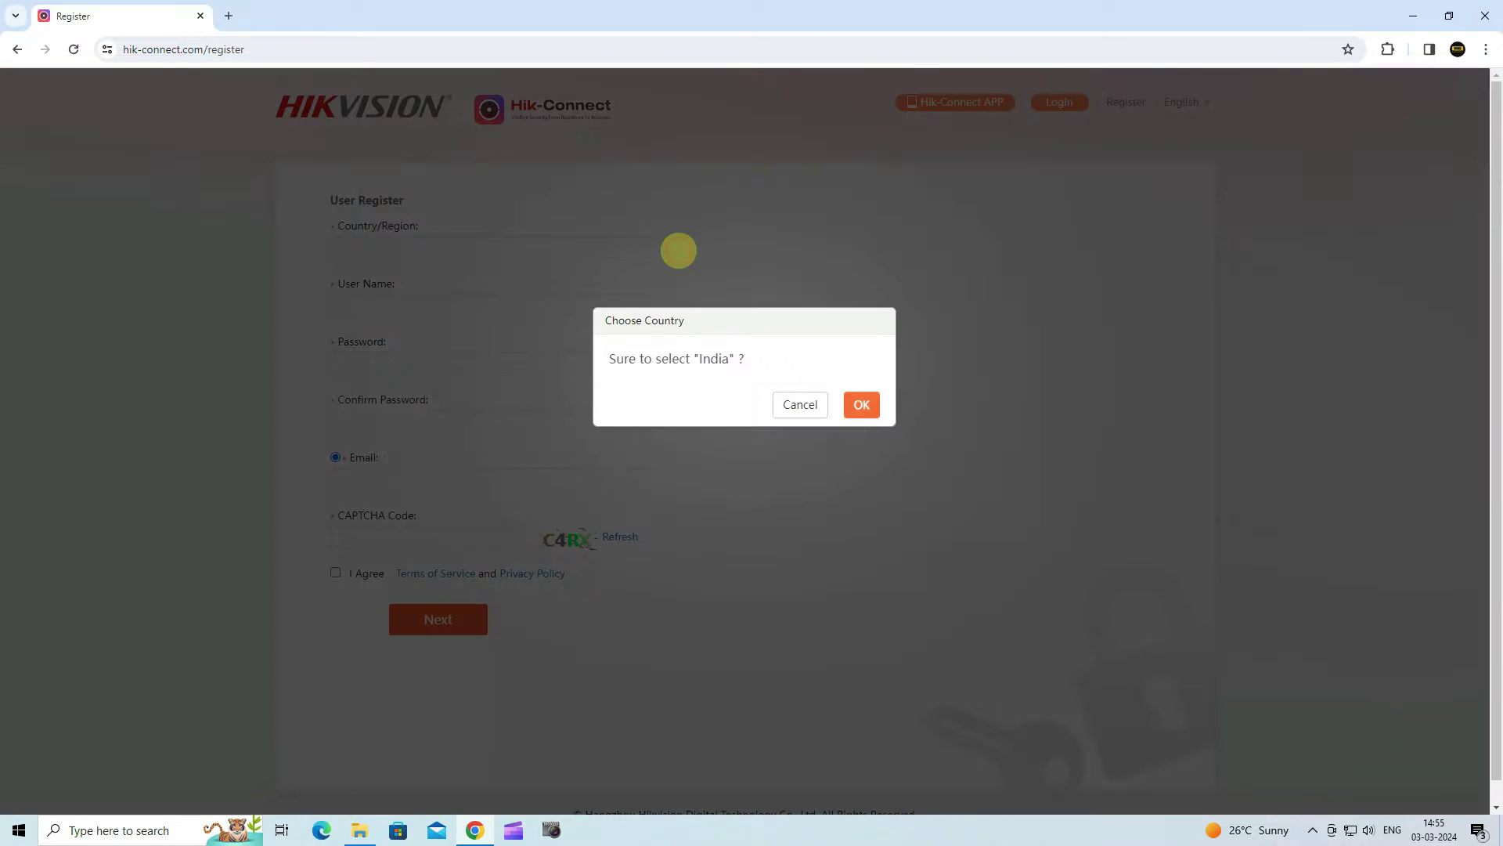
{"action": "left_click", "coordinate": [862, 404]}
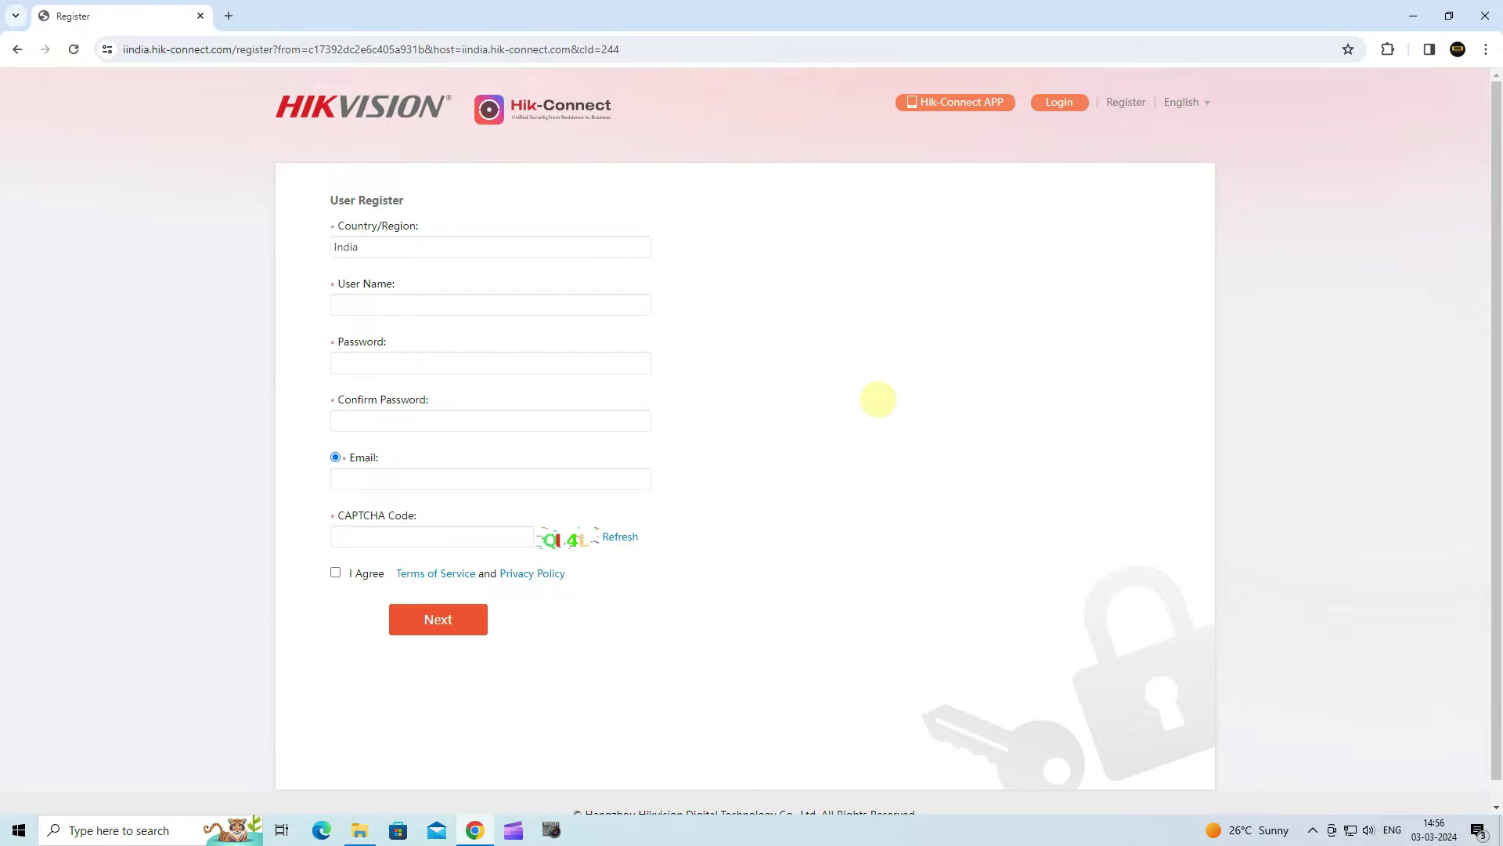
Fill in the user name, the password and its confirmation, and the account e-mail address.
{"action": "left_click", "coordinate": [462, 308]}
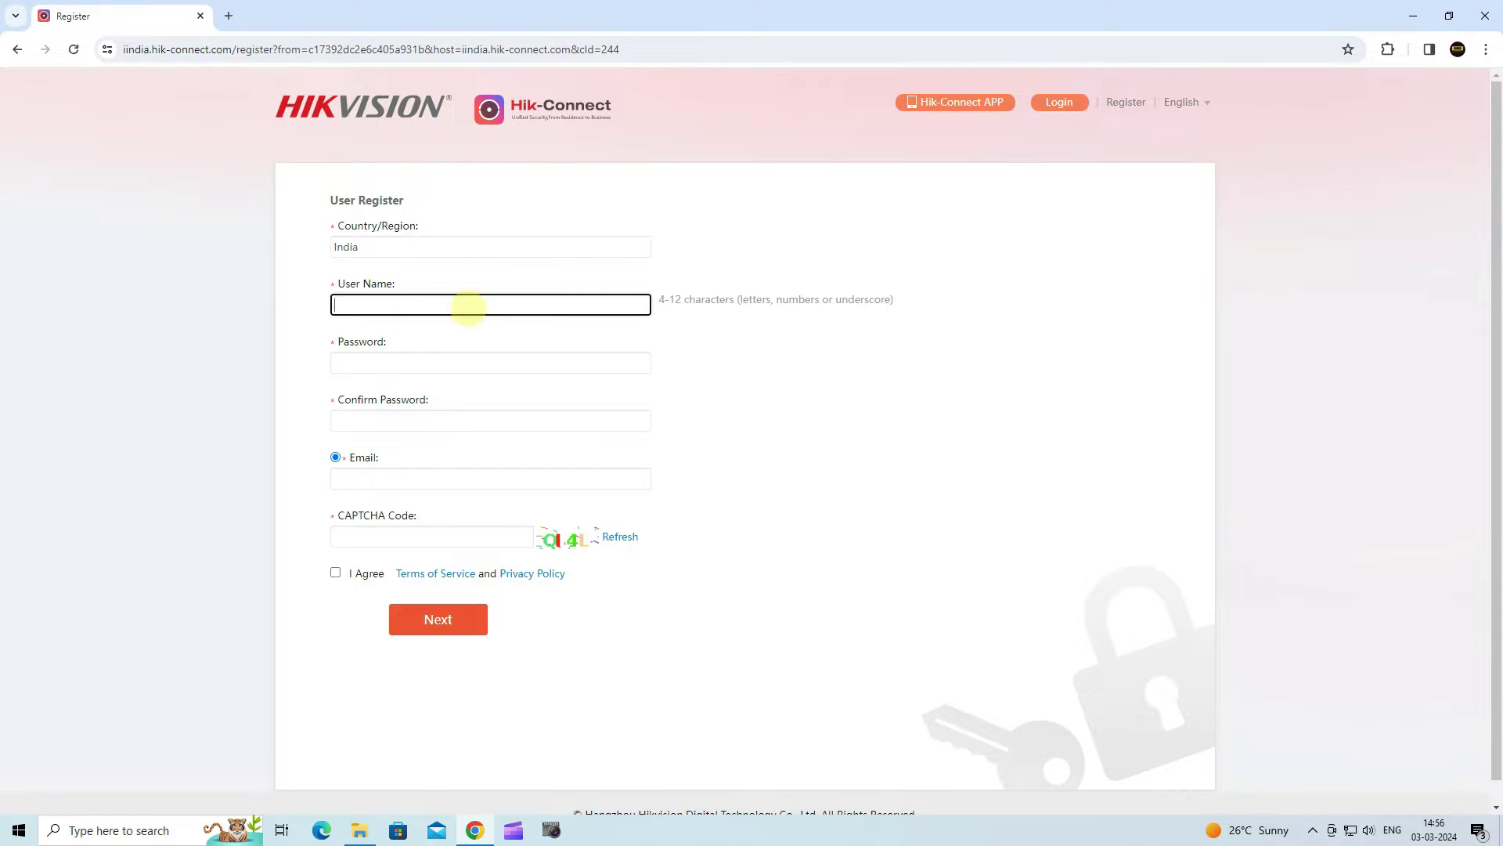
{"action": "type", "text": "wirenetwork"}
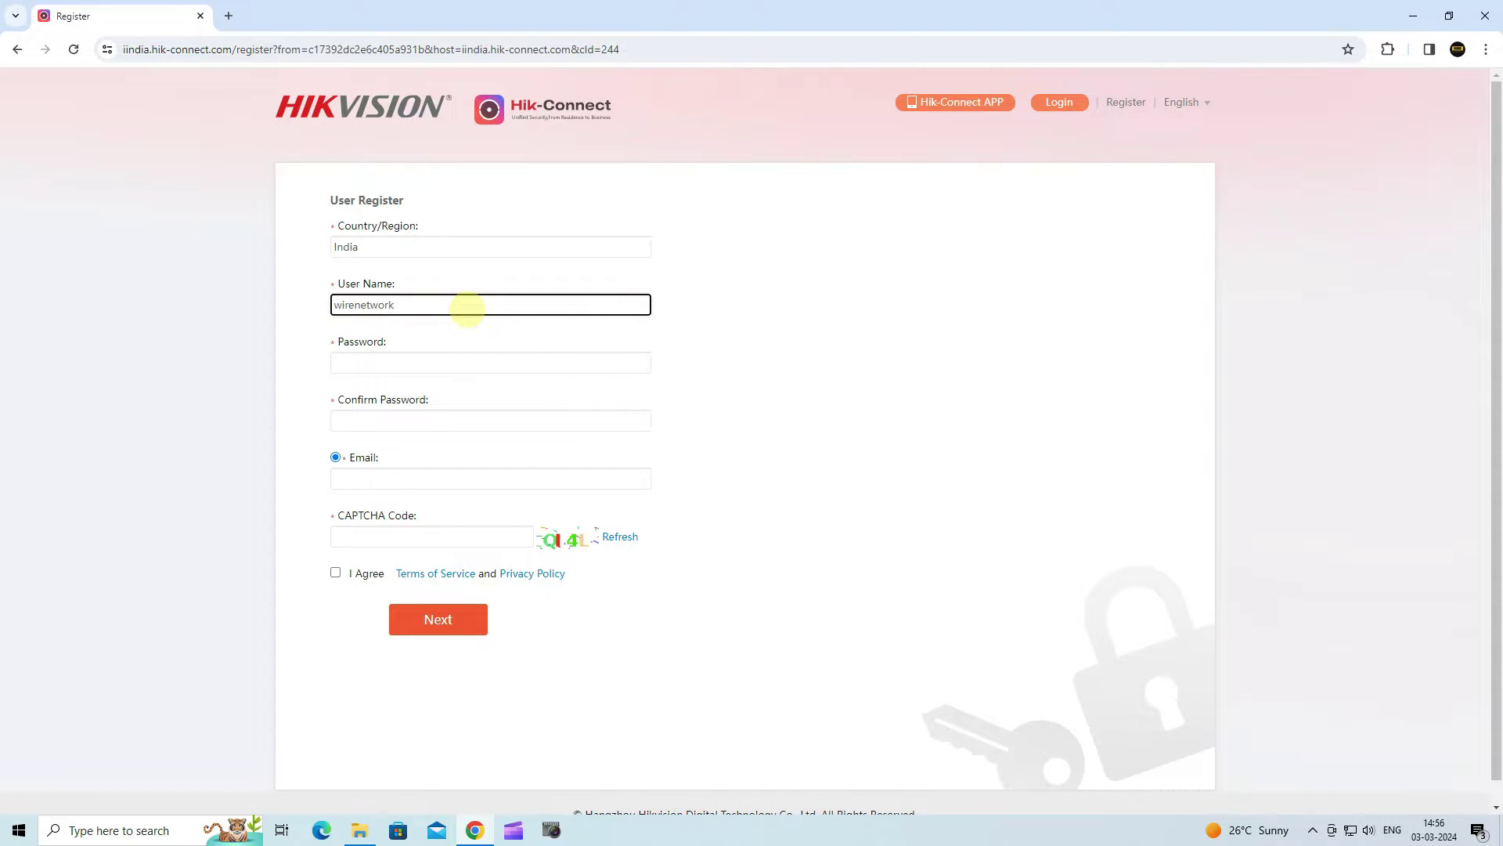
{"action": "type", "text": "2049"}
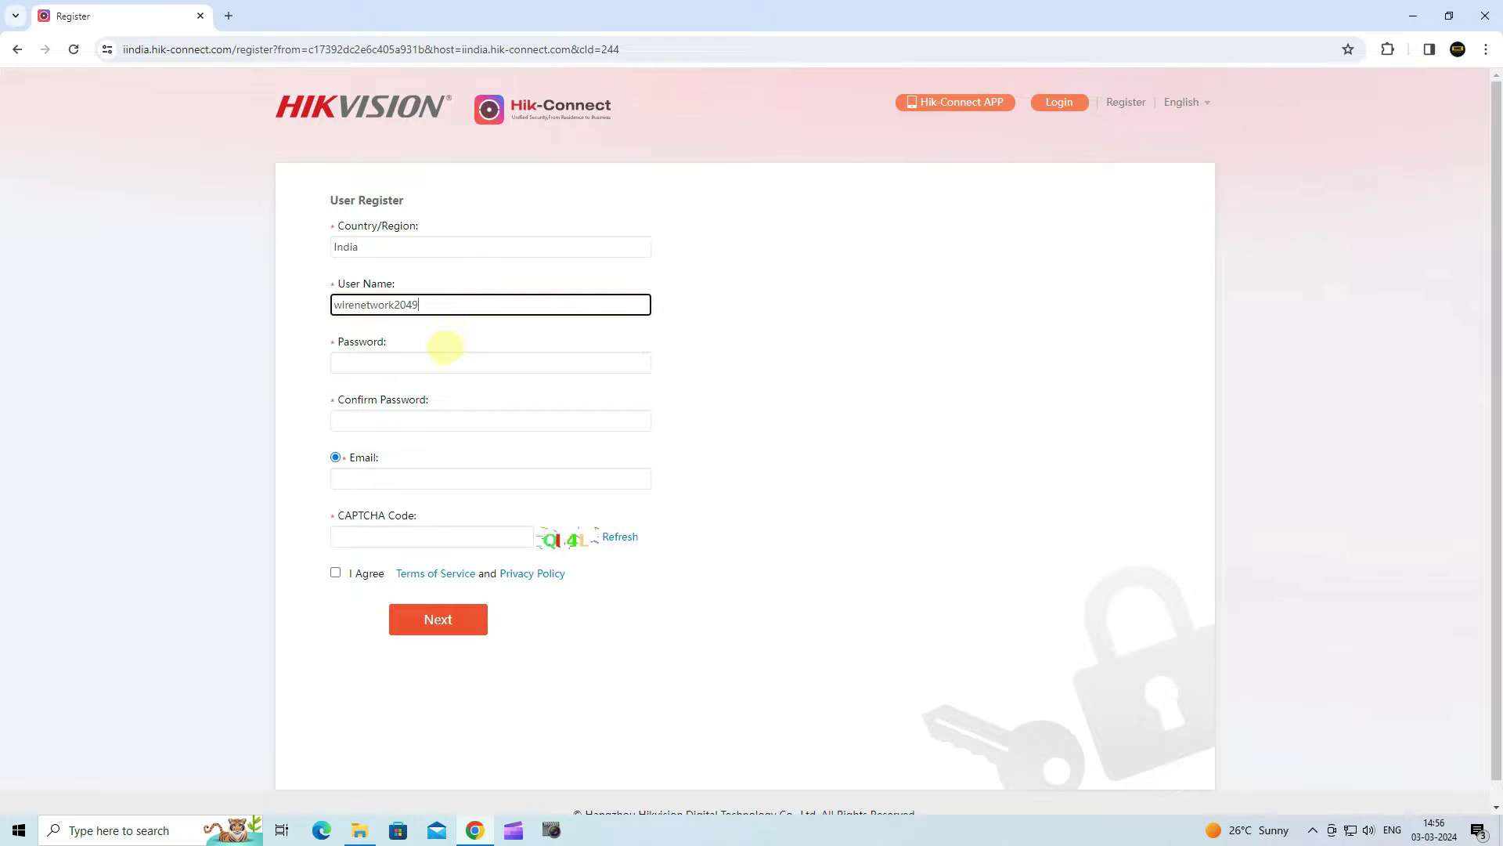
{"action": "left_click", "coordinate": [439, 362]}
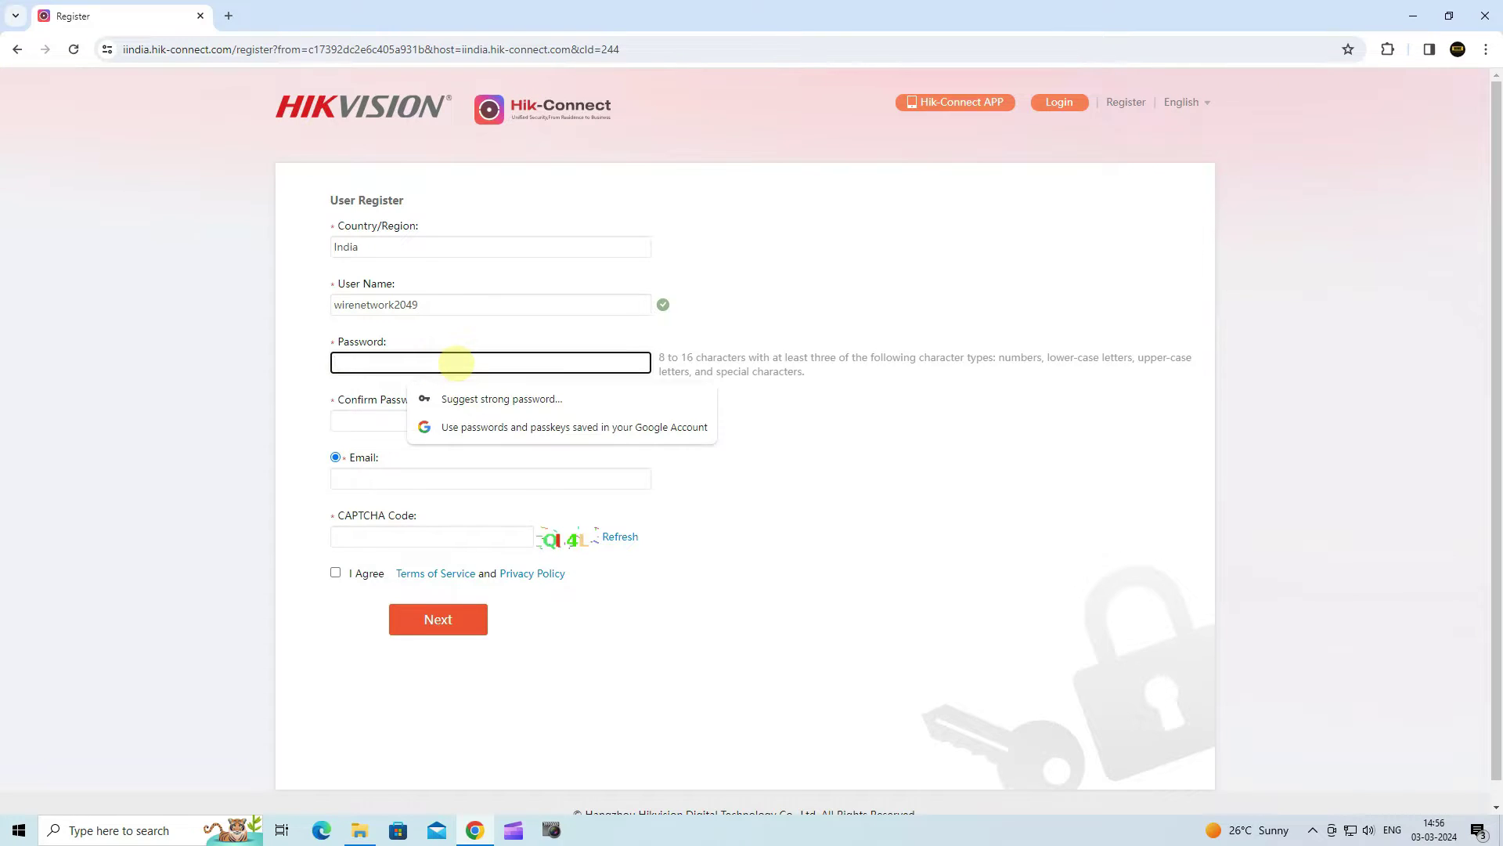
{"action": "type", "text": "•••"}
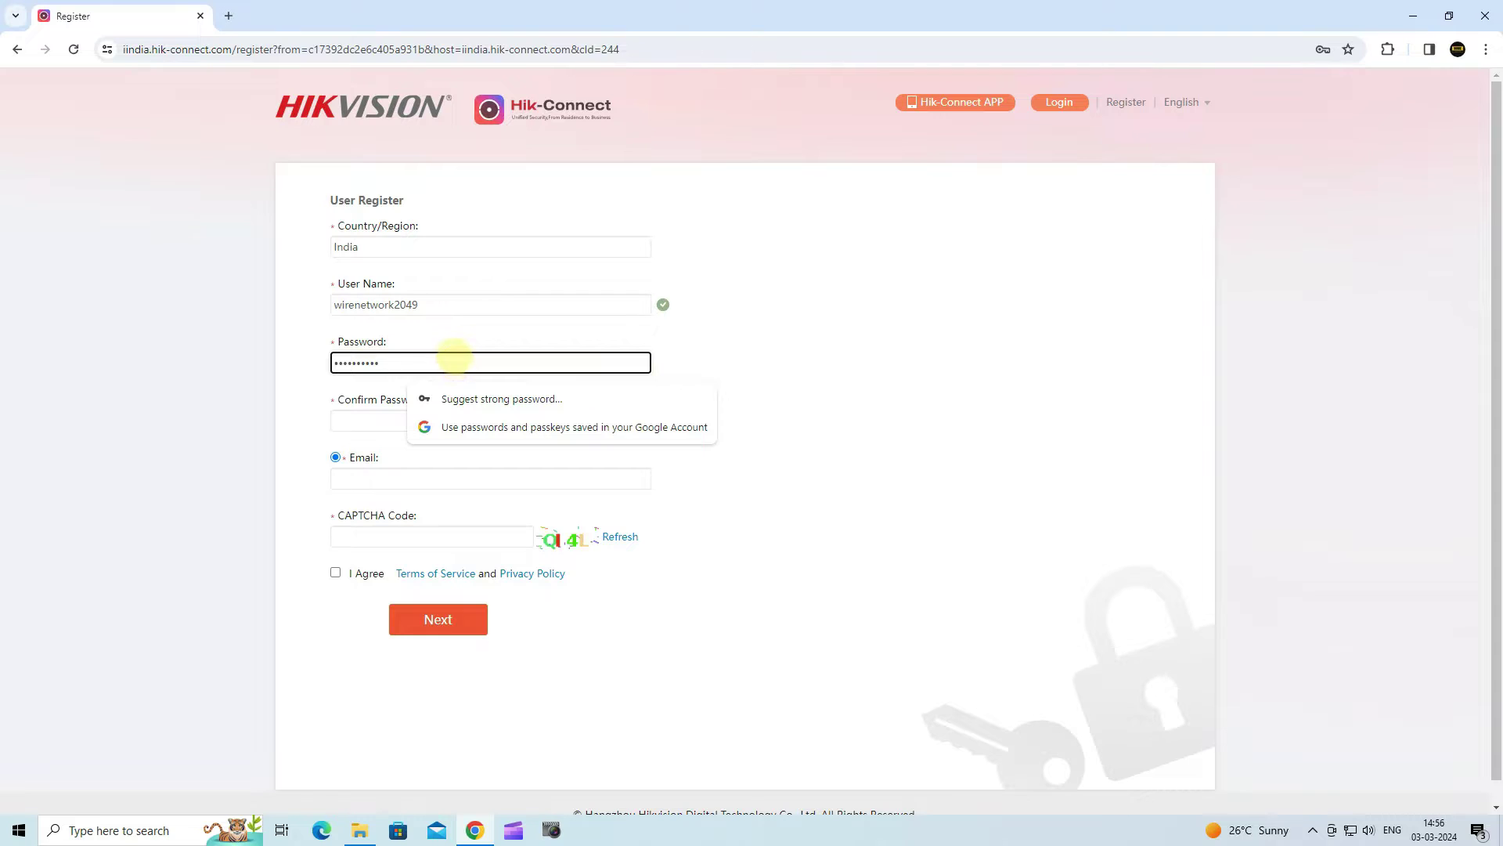
{"action": "left_click", "coordinate": [391, 420]}
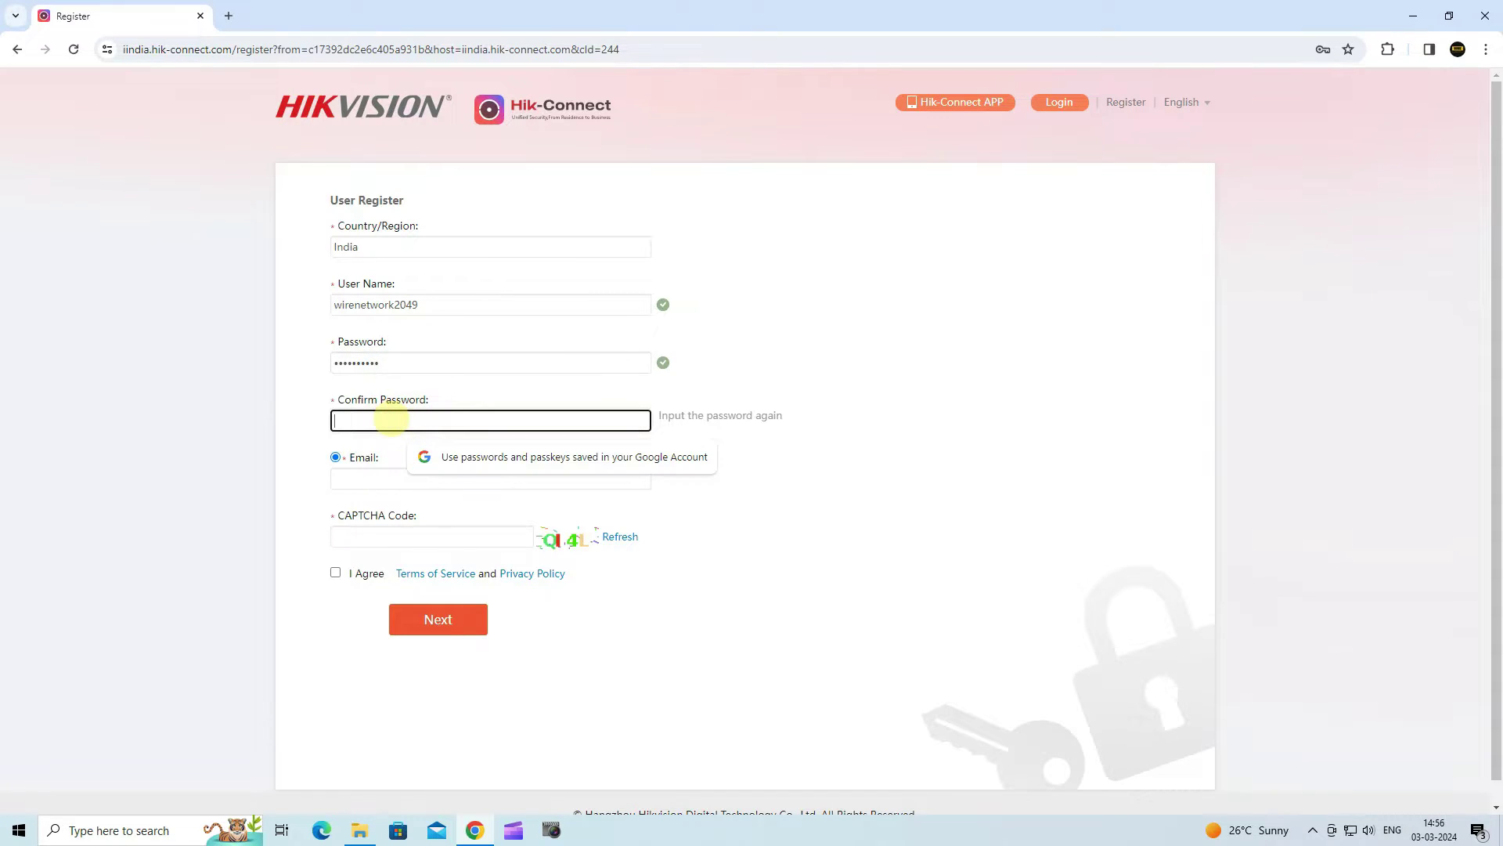
{"action": "type", "text": "•••"}
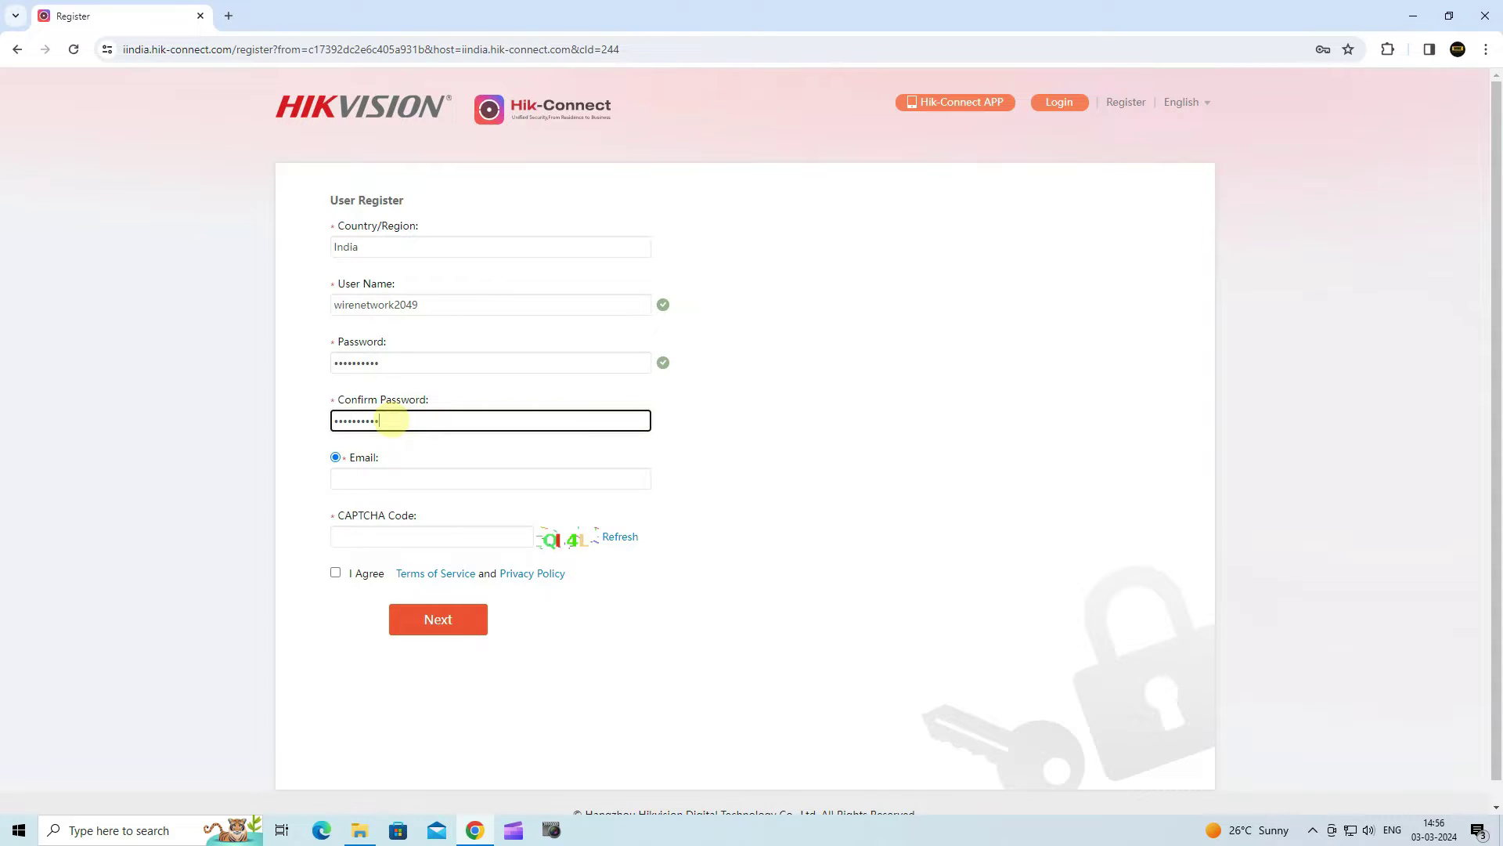
{"action": "left_click", "coordinate": [400, 479]}
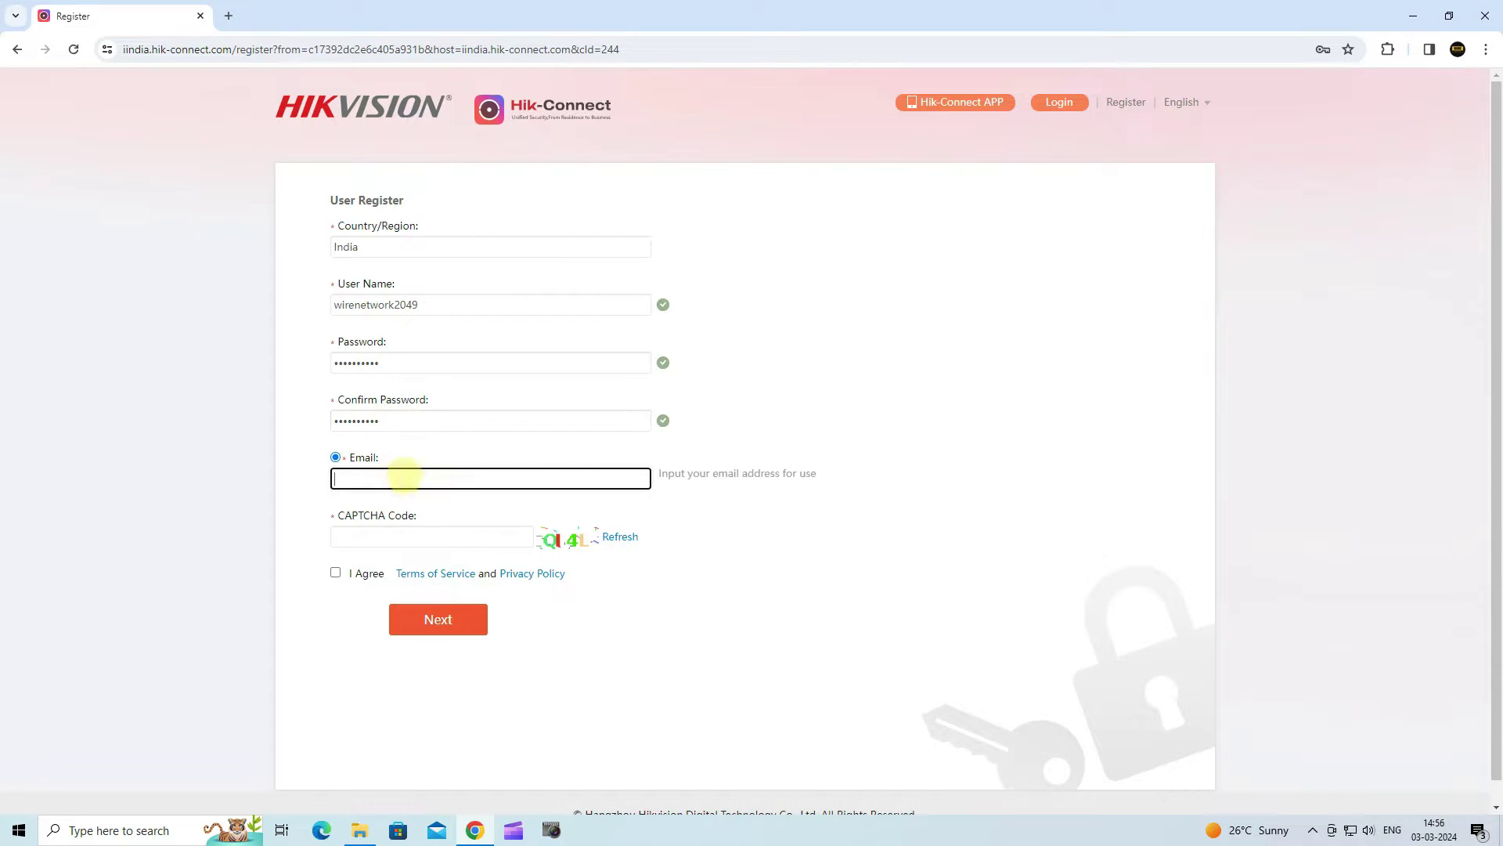
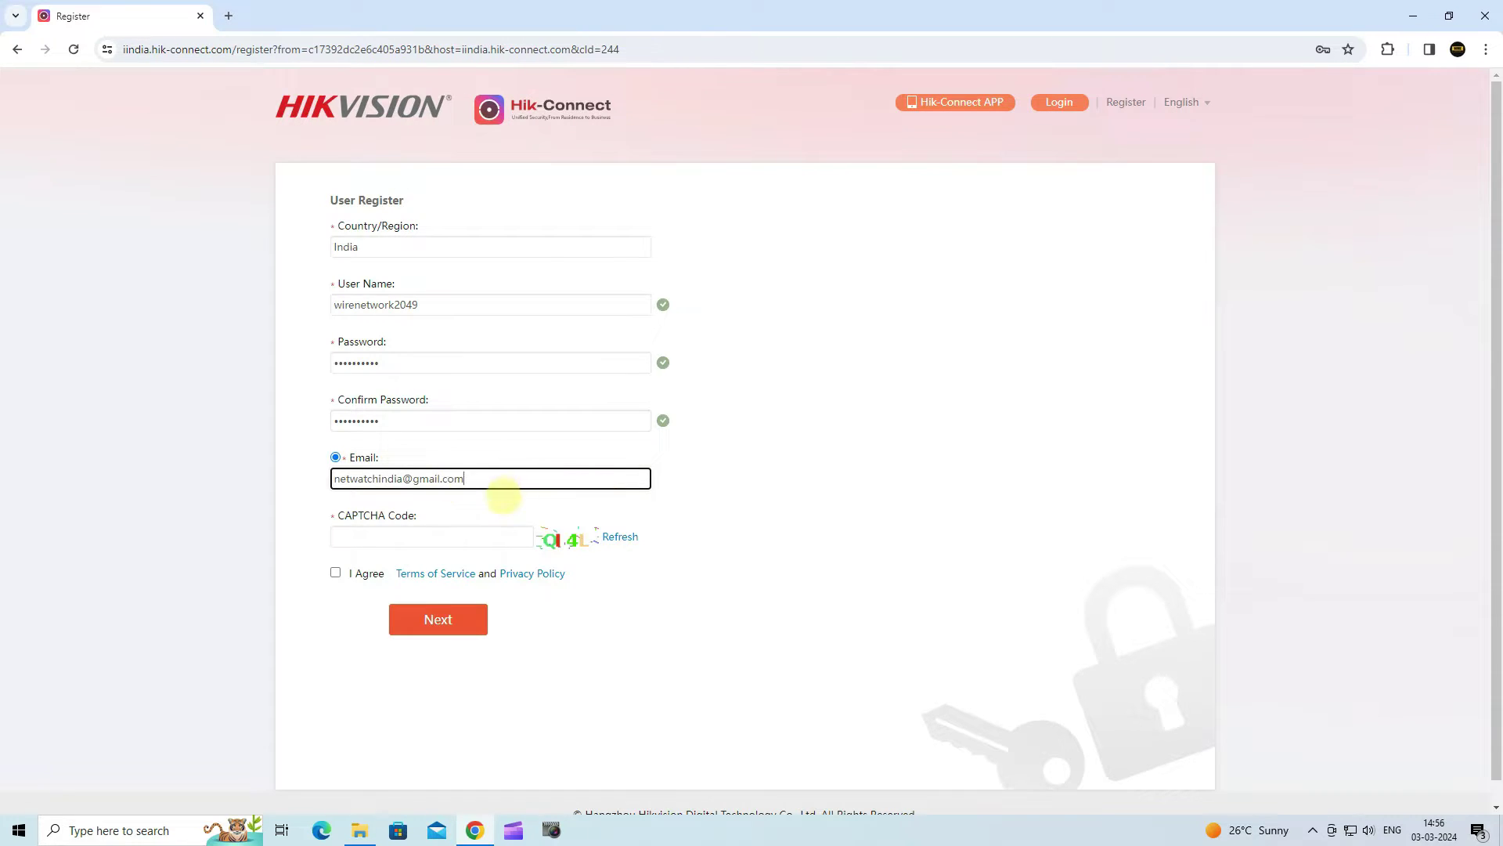
{"action": "left_click_drag", "start_coordinate": [501, 479], "coordinate": [332, 480]}
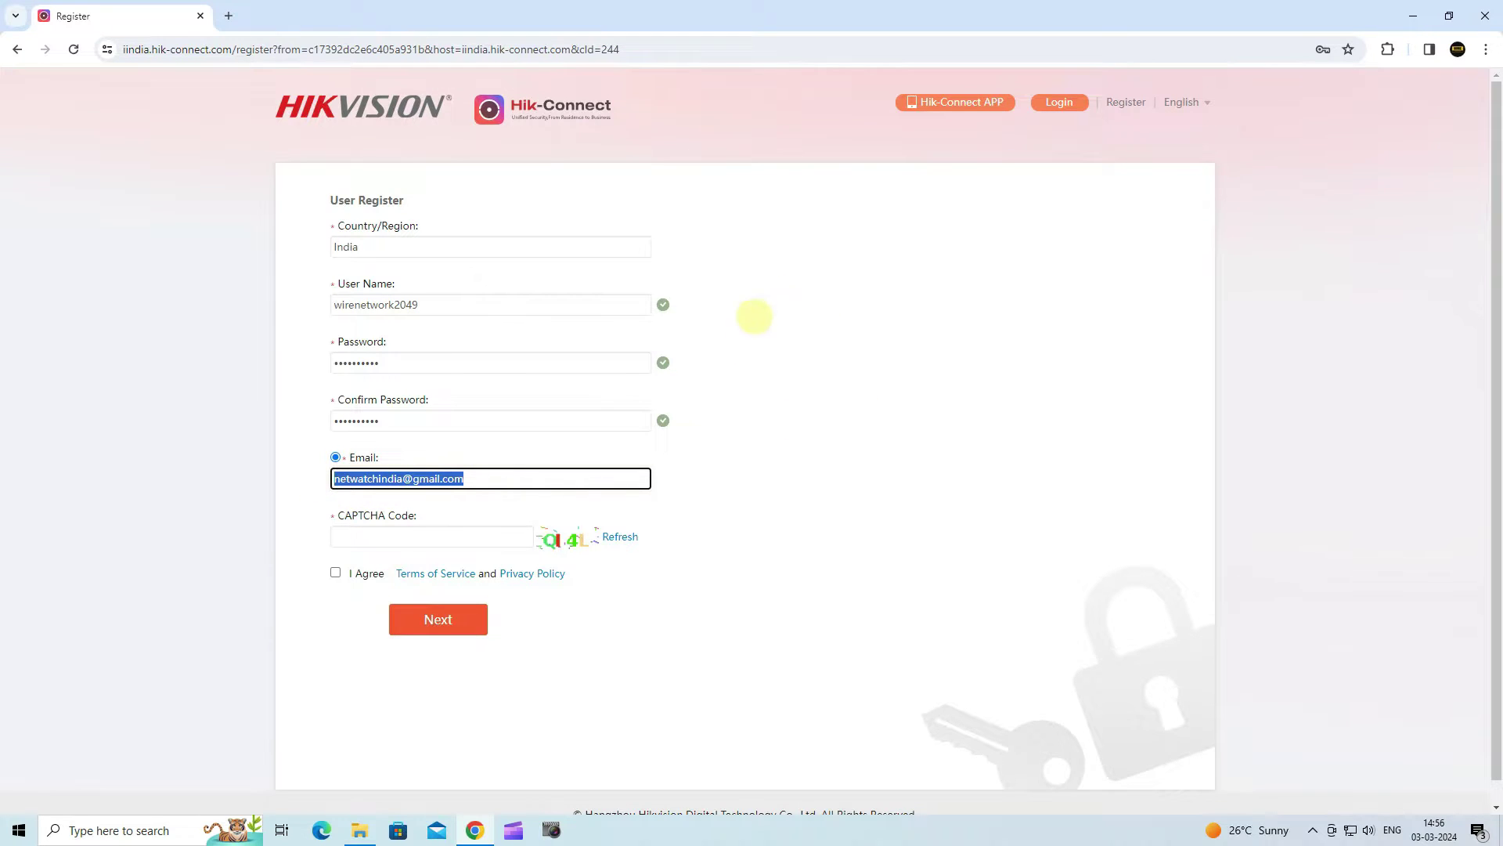
{"action": "scroll", "coordinate": [767, 325], "scroll_direction": "down", "scroll_amount": 1}
Enter a refreshed CAPTCHA (X4JT), accept the terms and submit the registration.
{"action": "left_click", "coordinate": [441, 513]}
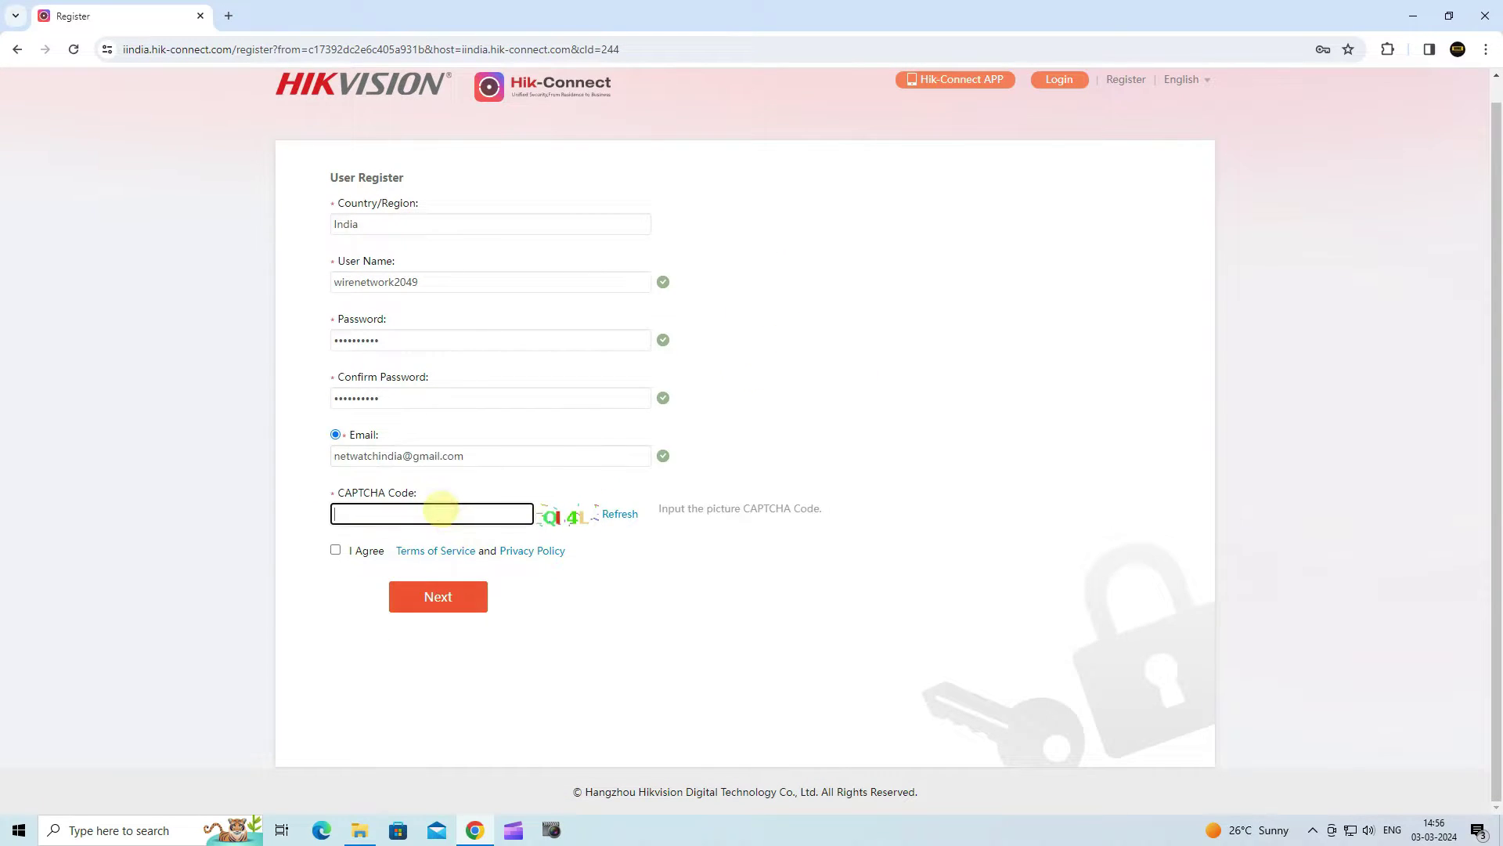
{"action": "left_click", "coordinate": [615, 514]}
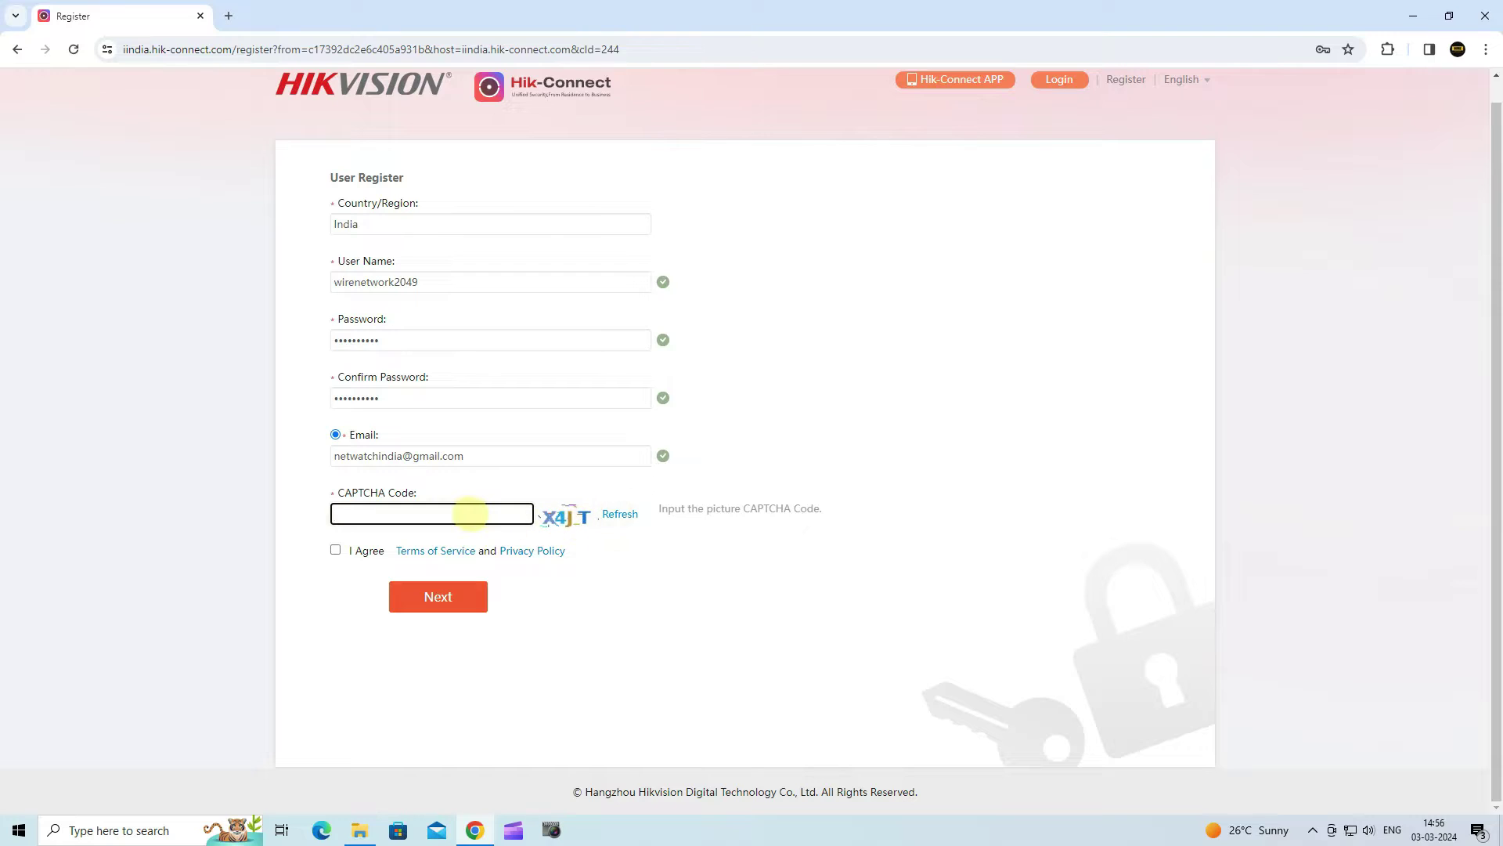
{"action": "key", "text": "Caps_Lock"}
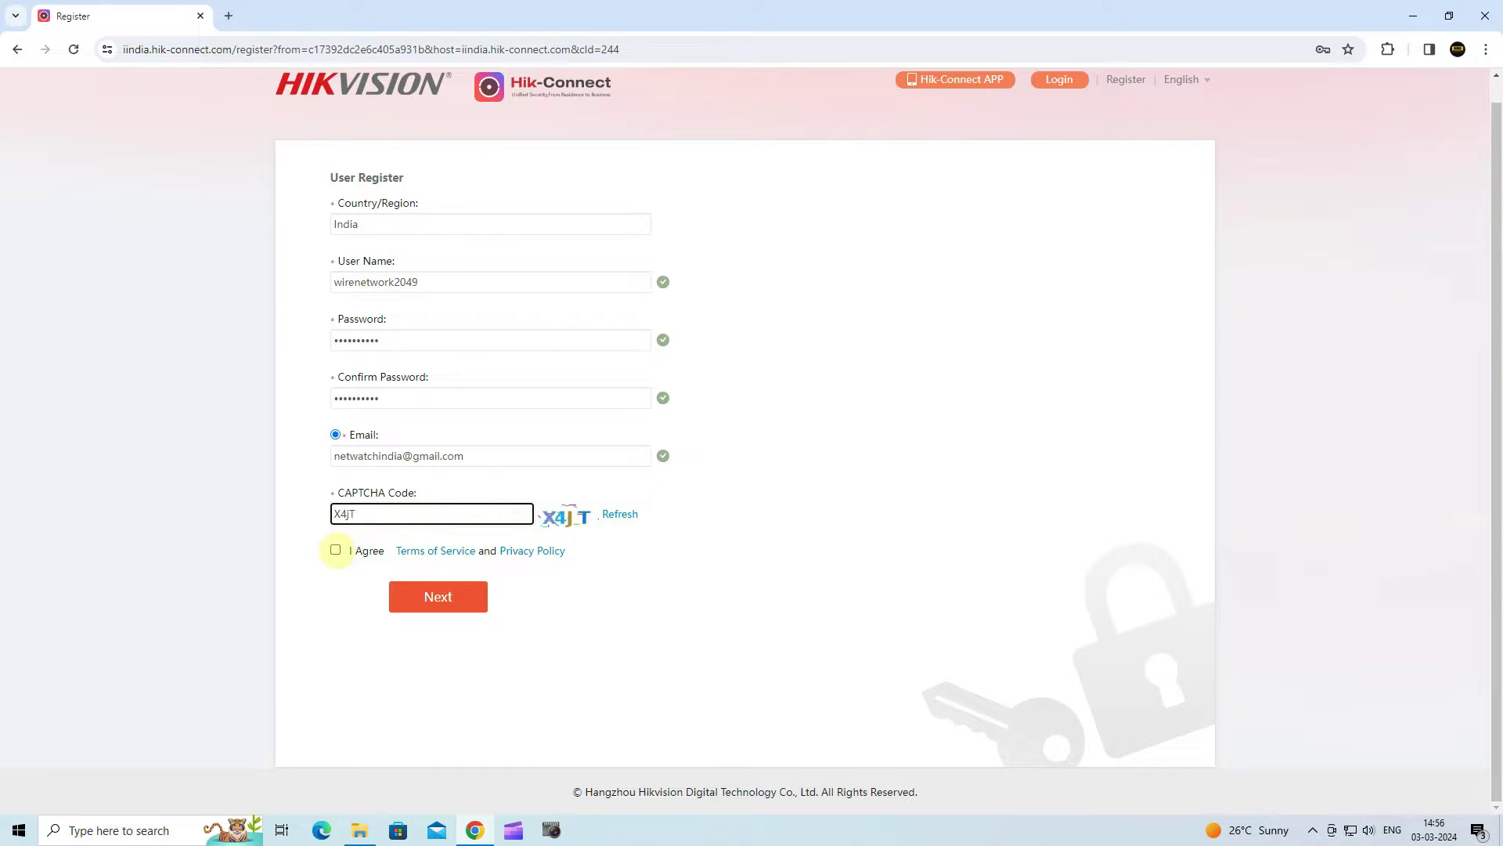
{"action": "left_click", "coordinate": [335, 550]}
{"action": "left_click", "coordinate": [421, 596]}
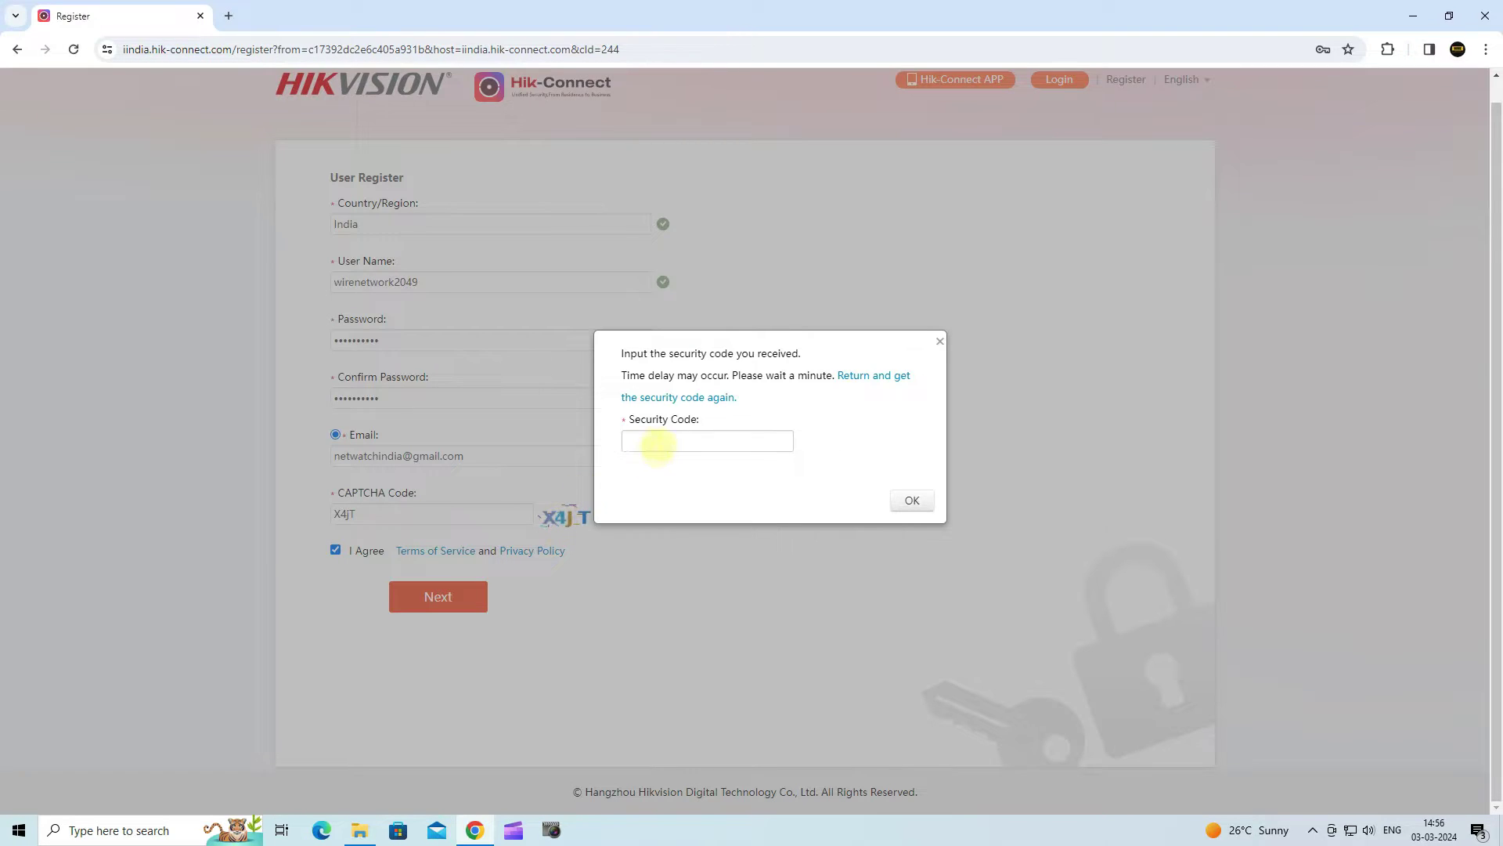
Find the security code in Gmail's Hik-Connect Verification Code e-mail, then return to the Register tab.
{"action": "left_click", "coordinate": [671, 440]}
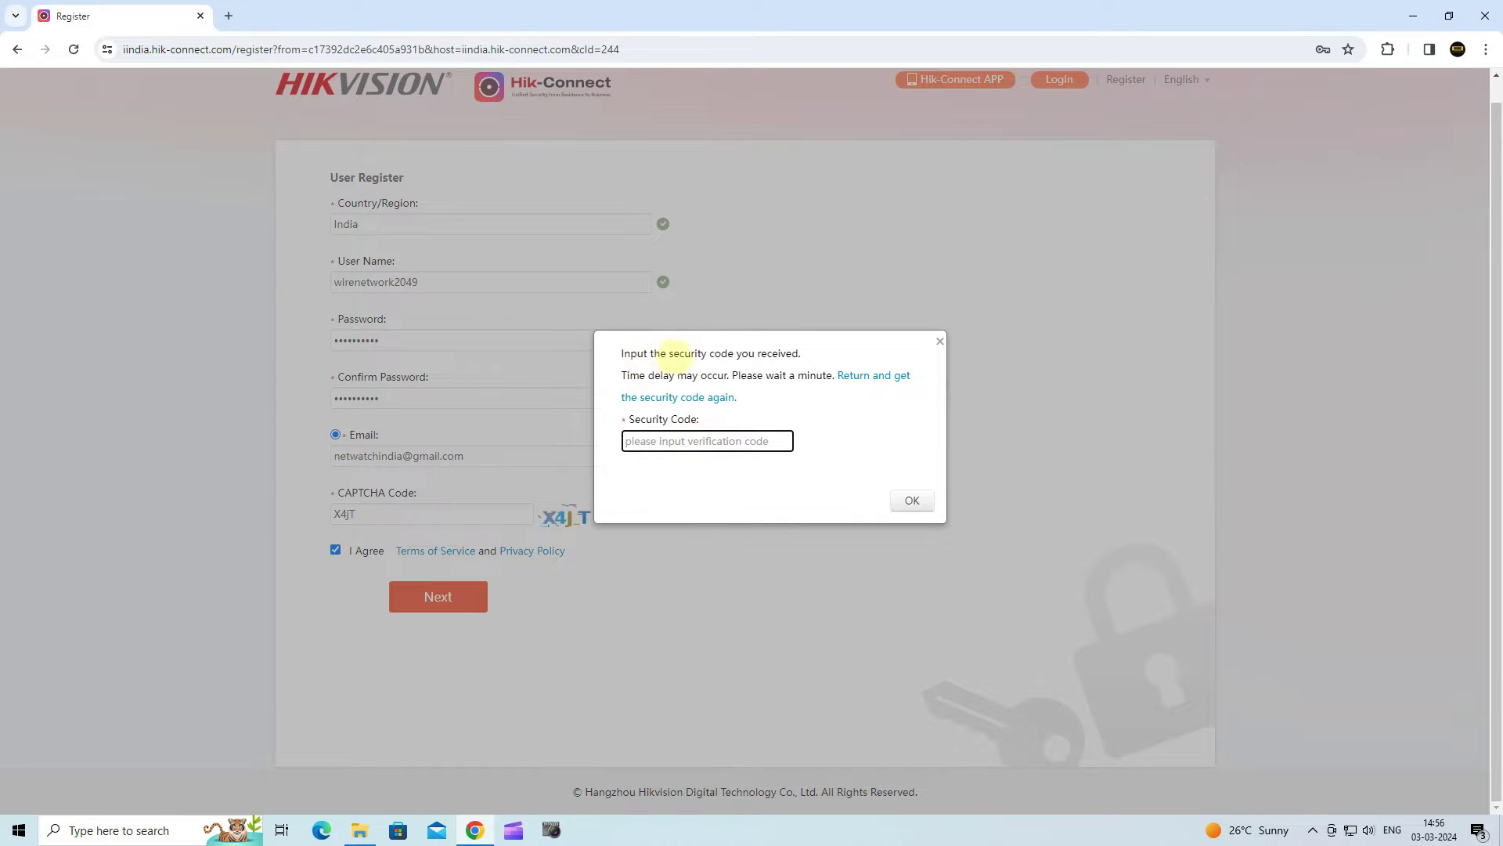
{"action": "left_click_drag", "start_coordinate": [779, 353], "coordinate": [712, 353]}
{"action": "left_click", "coordinate": [228, 15]}
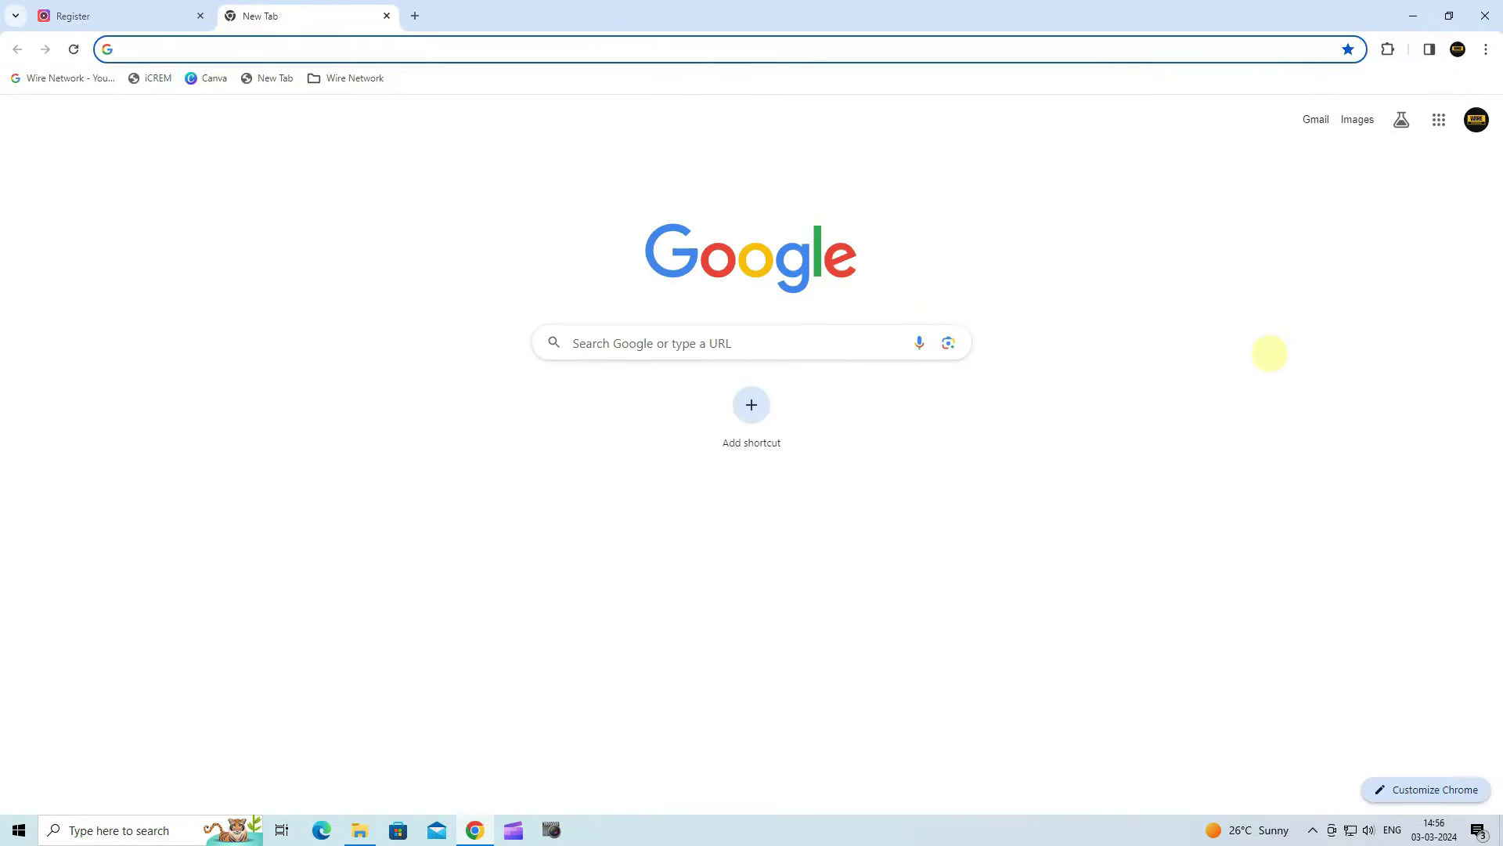
{"action": "left_click", "coordinate": [1317, 118]}
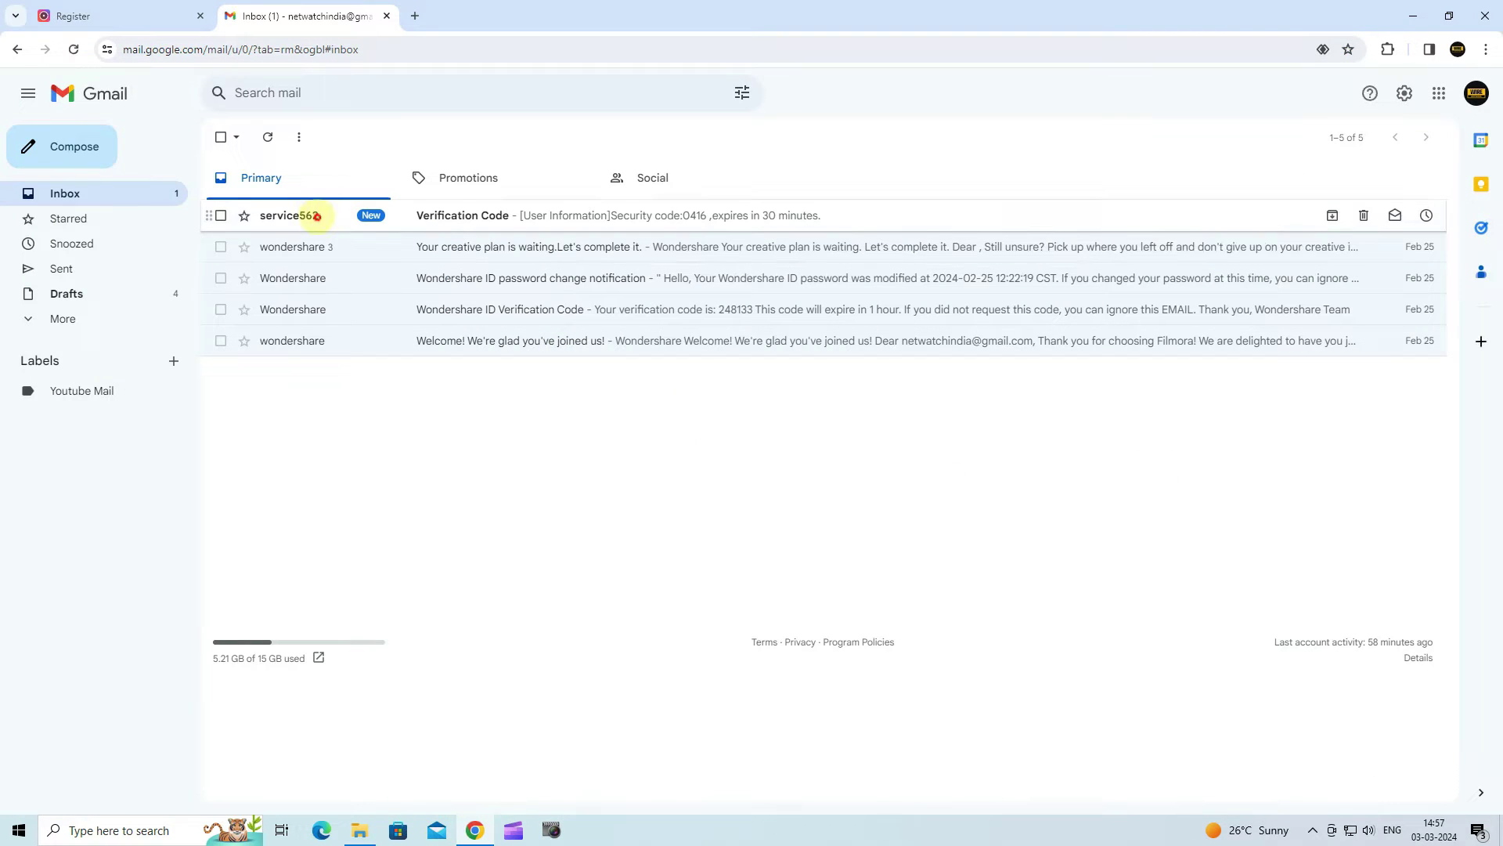
{"action": "left_click", "coordinate": [313, 215]}
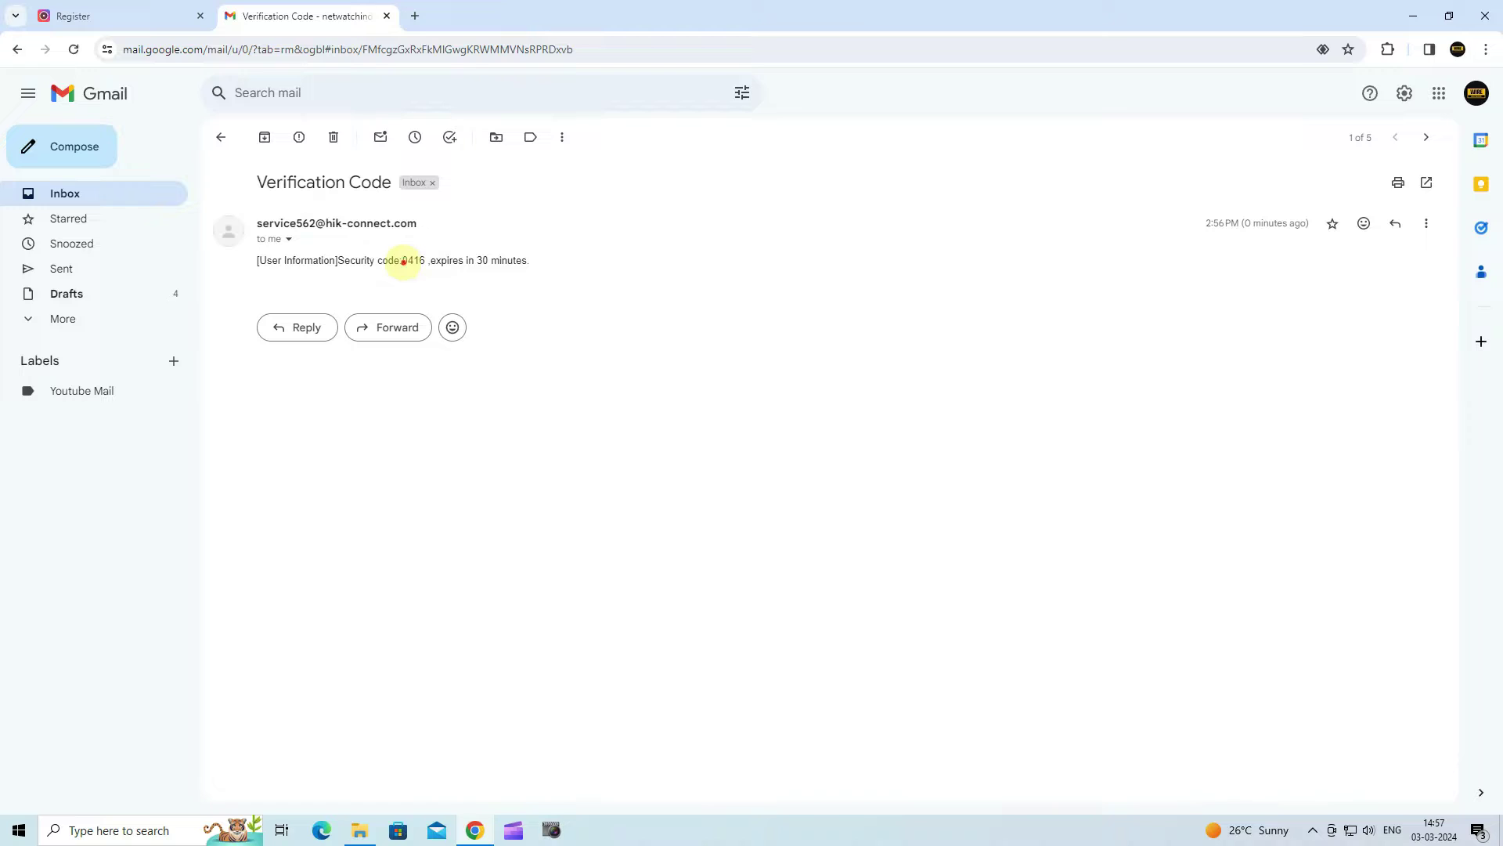
{"action": "double_click", "coordinate": [403, 261]}
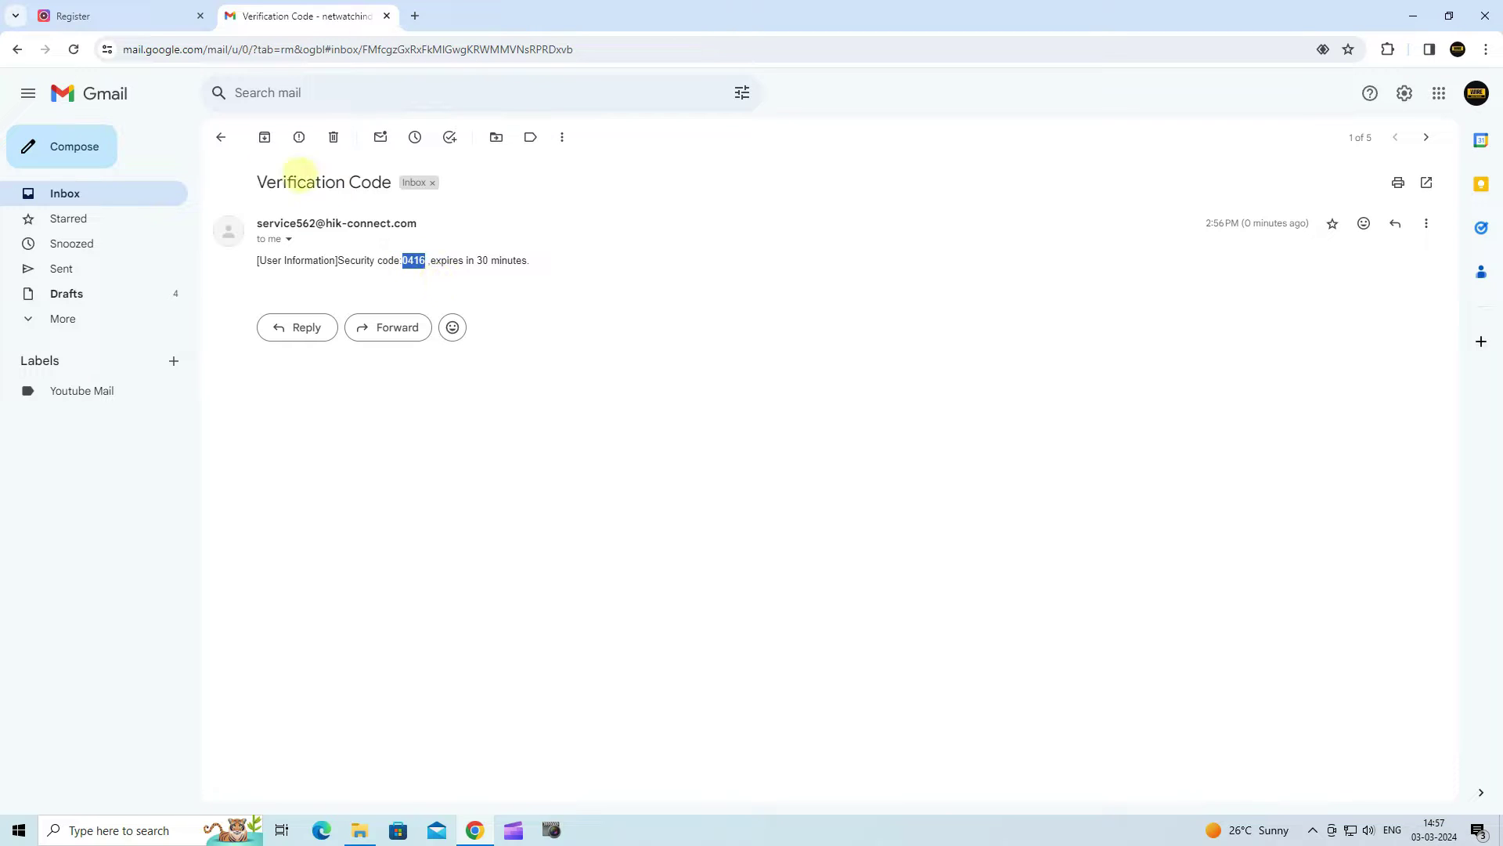
{"action": "left_click", "coordinate": [160, 16]}
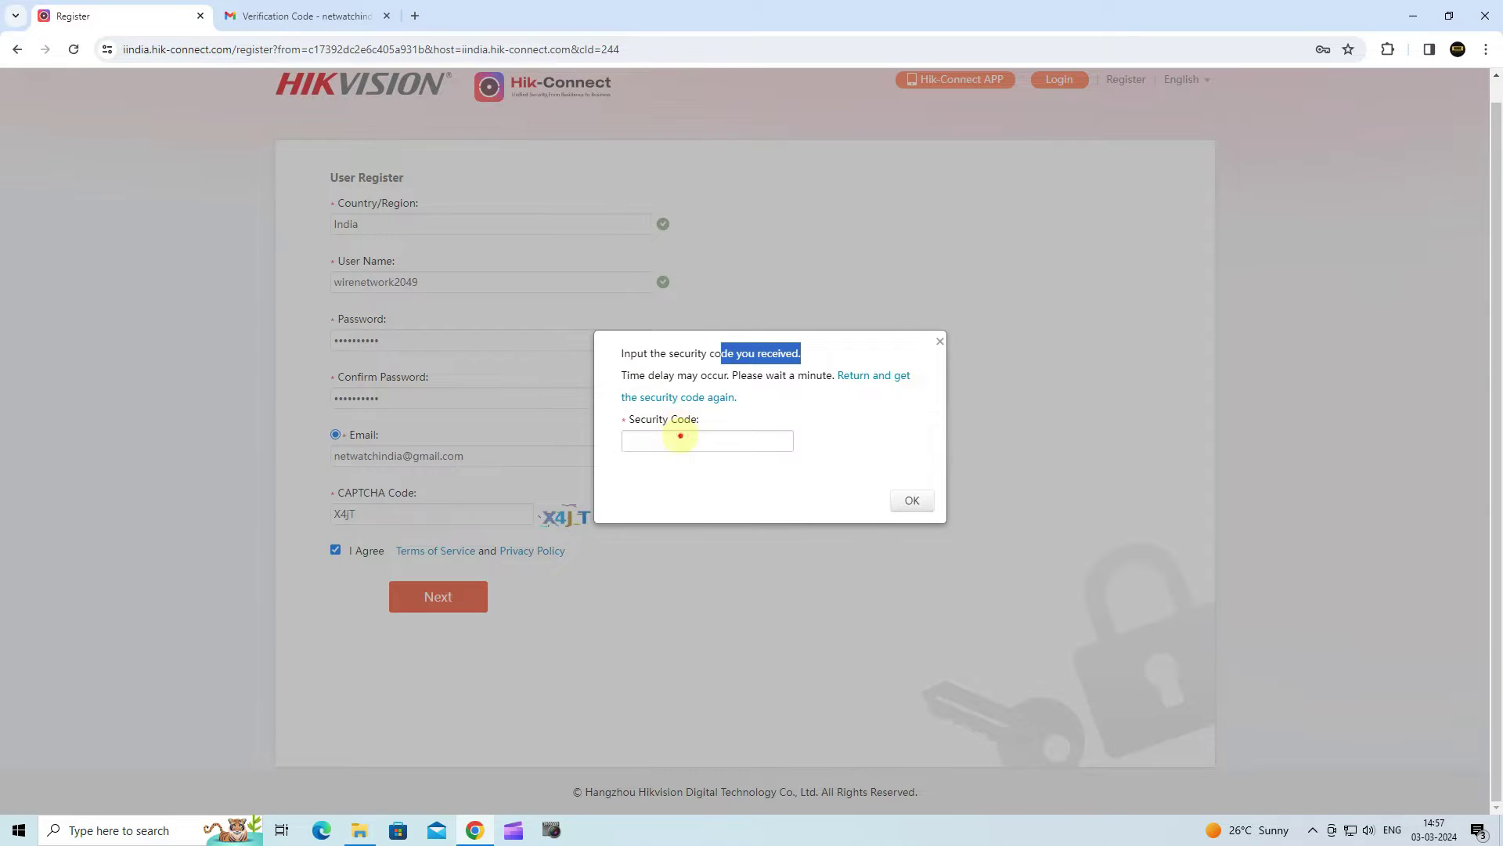
Submit the e-mailed security code to finish registering, declining Chrome's offer to save the password.
{"action": "left_click", "coordinate": [681, 435]}
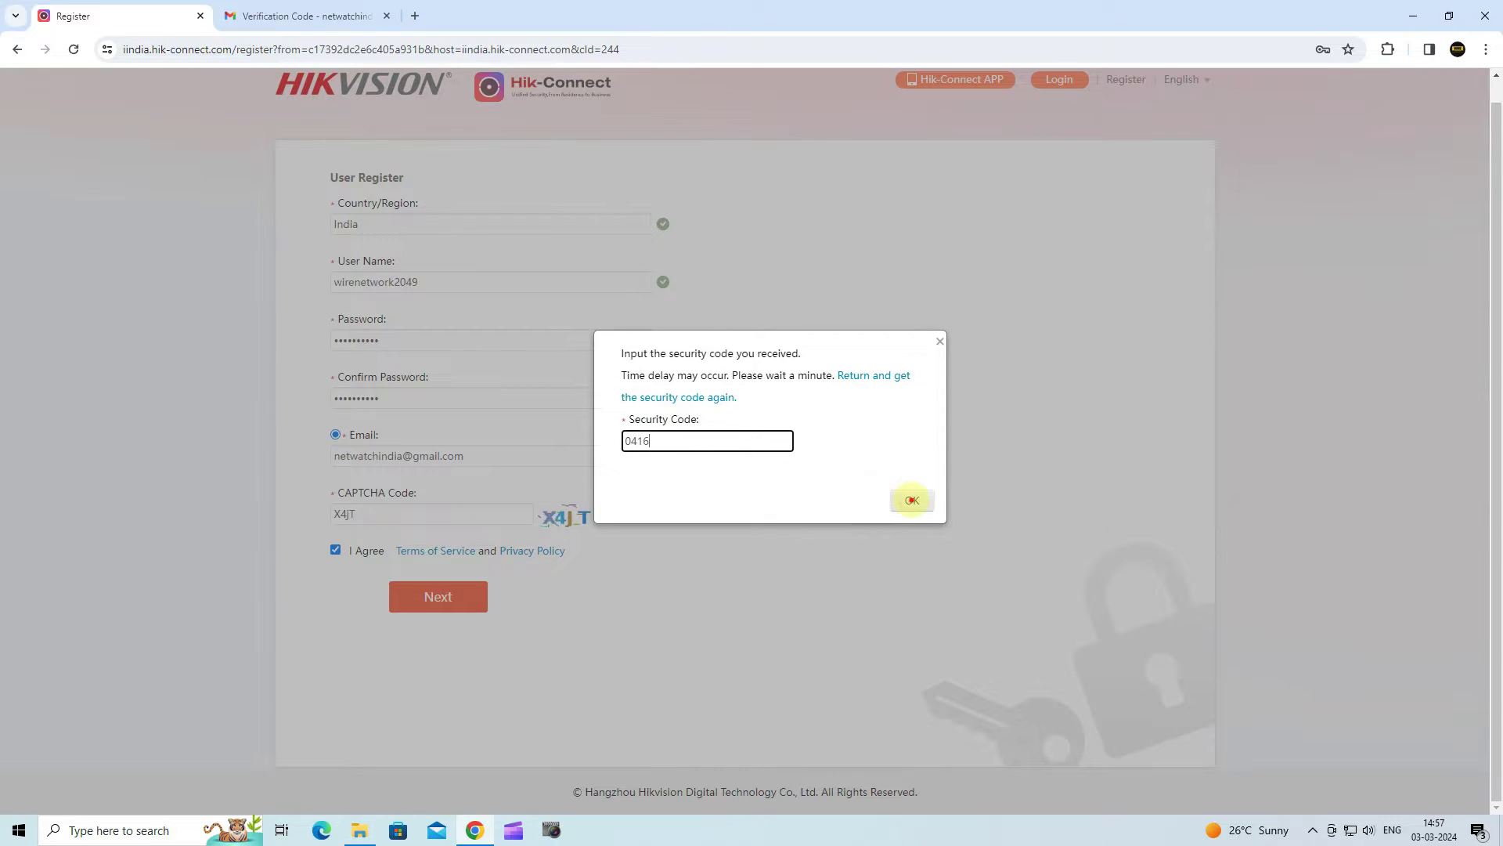
{"action": "left_click", "coordinate": [910, 499]}
{"action": "left_click", "coordinate": [1322, 286]}
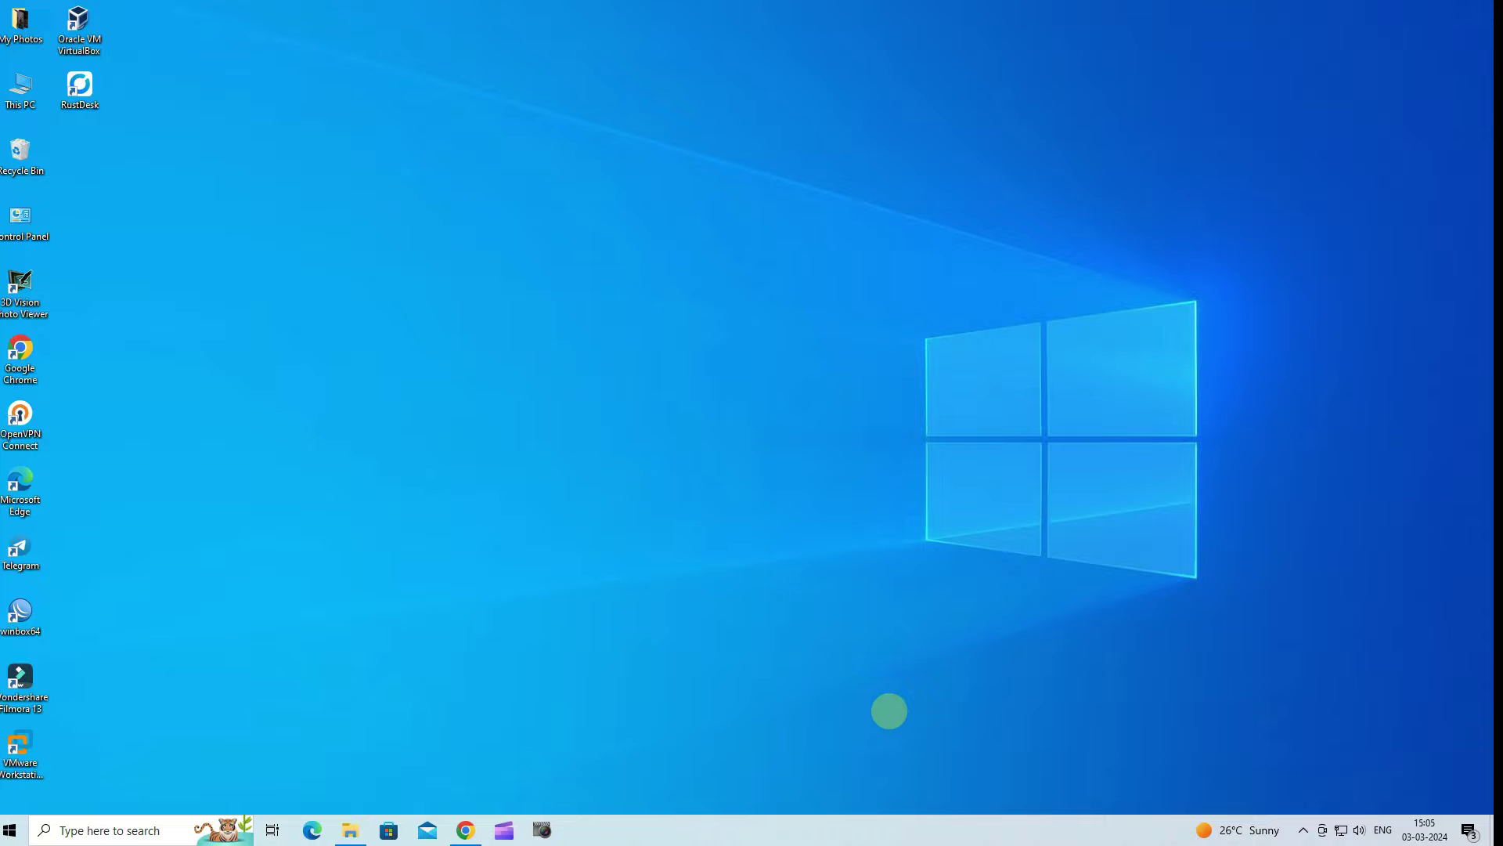
Log in to the recorder at 192.168.0.64 as admin with its password.
{"action": "left_click", "coordinate": [465, 830]}
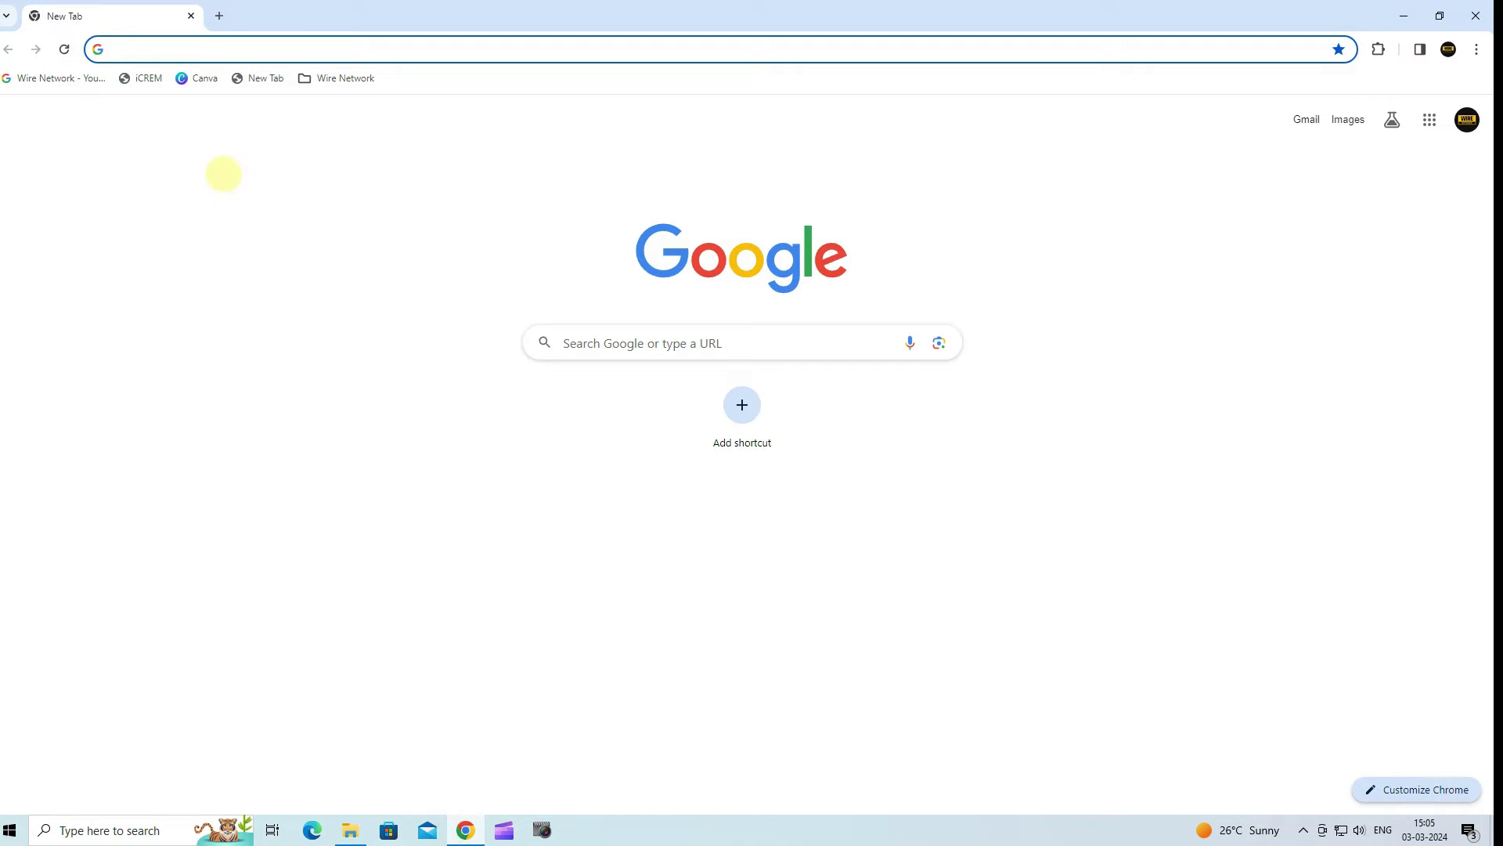
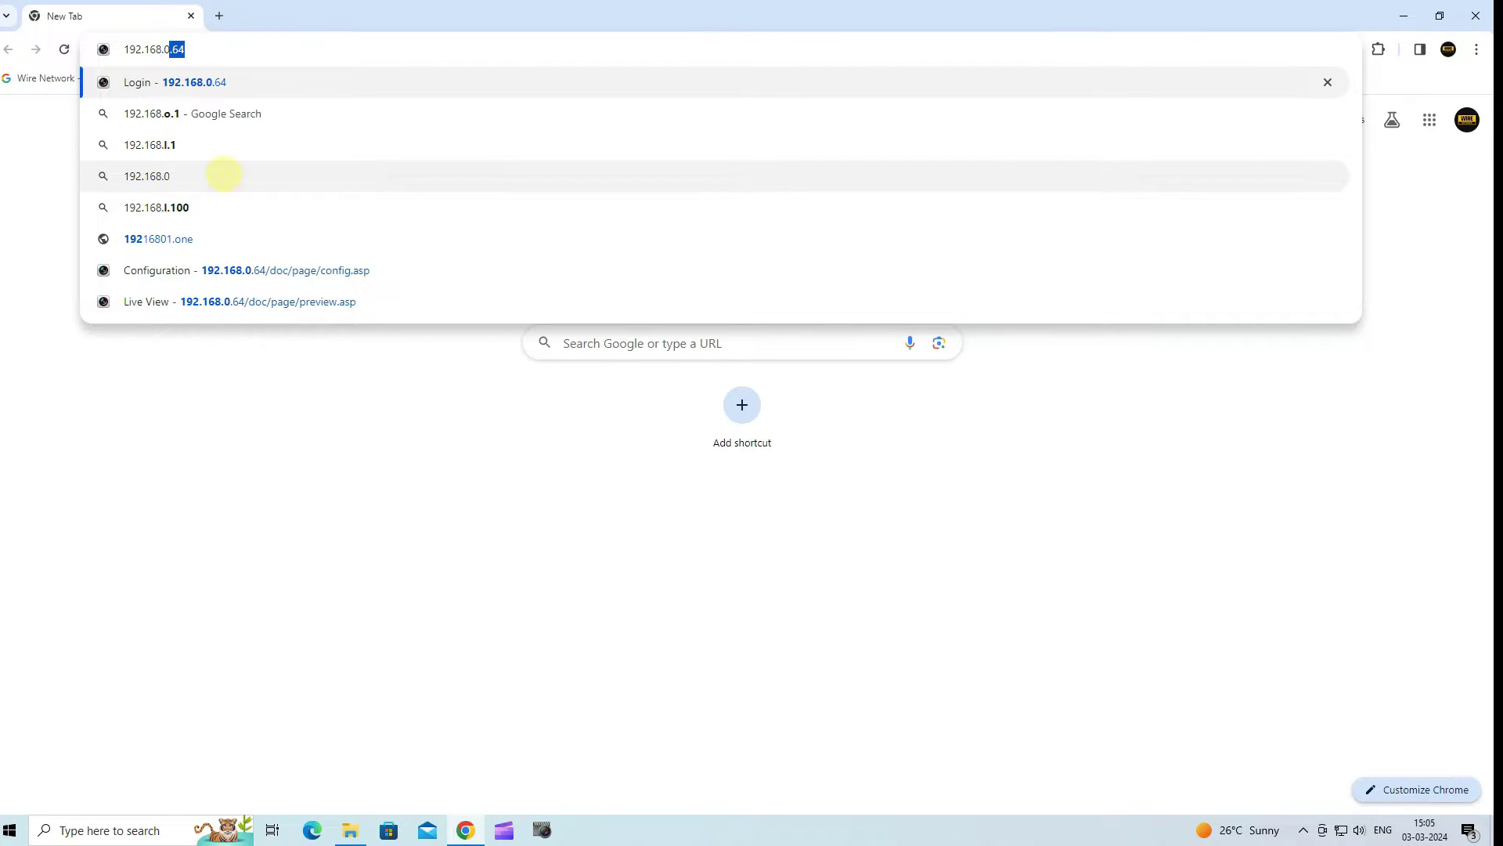
{"action": "key", "text": "Return"}
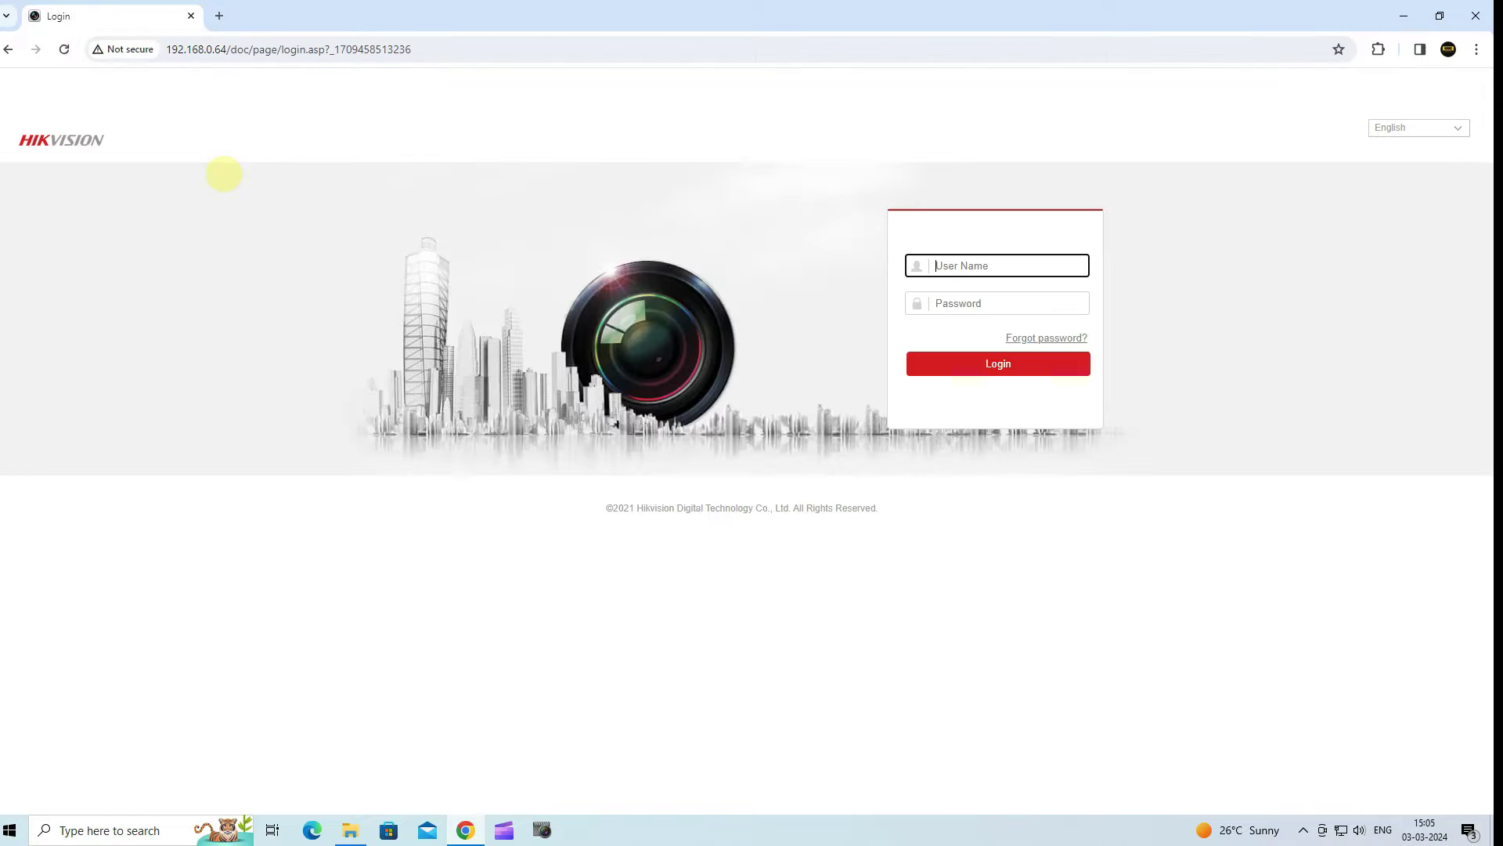
{"action": "key", "text": "Tab"}
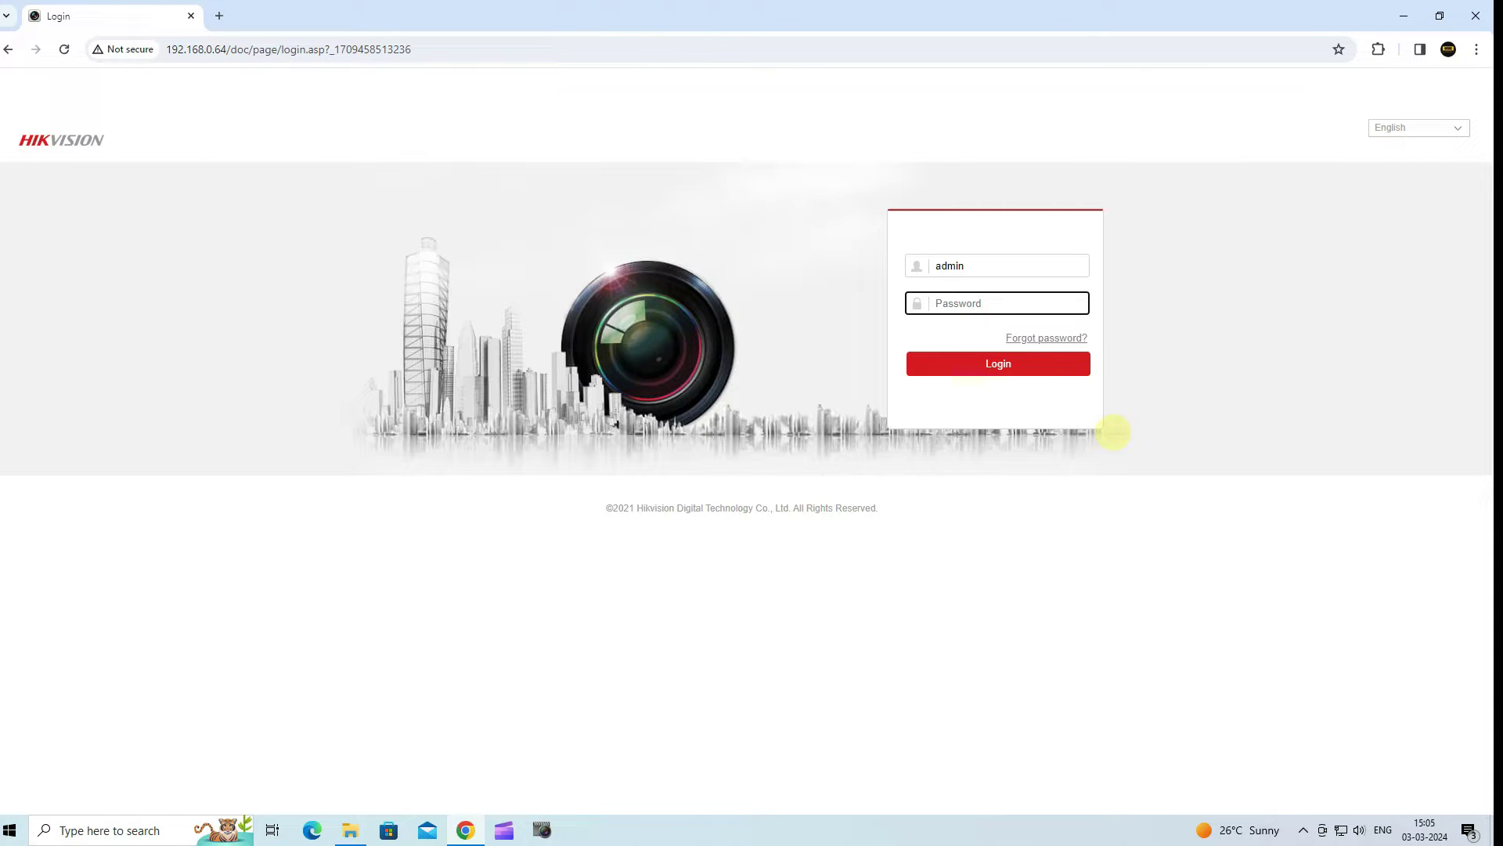
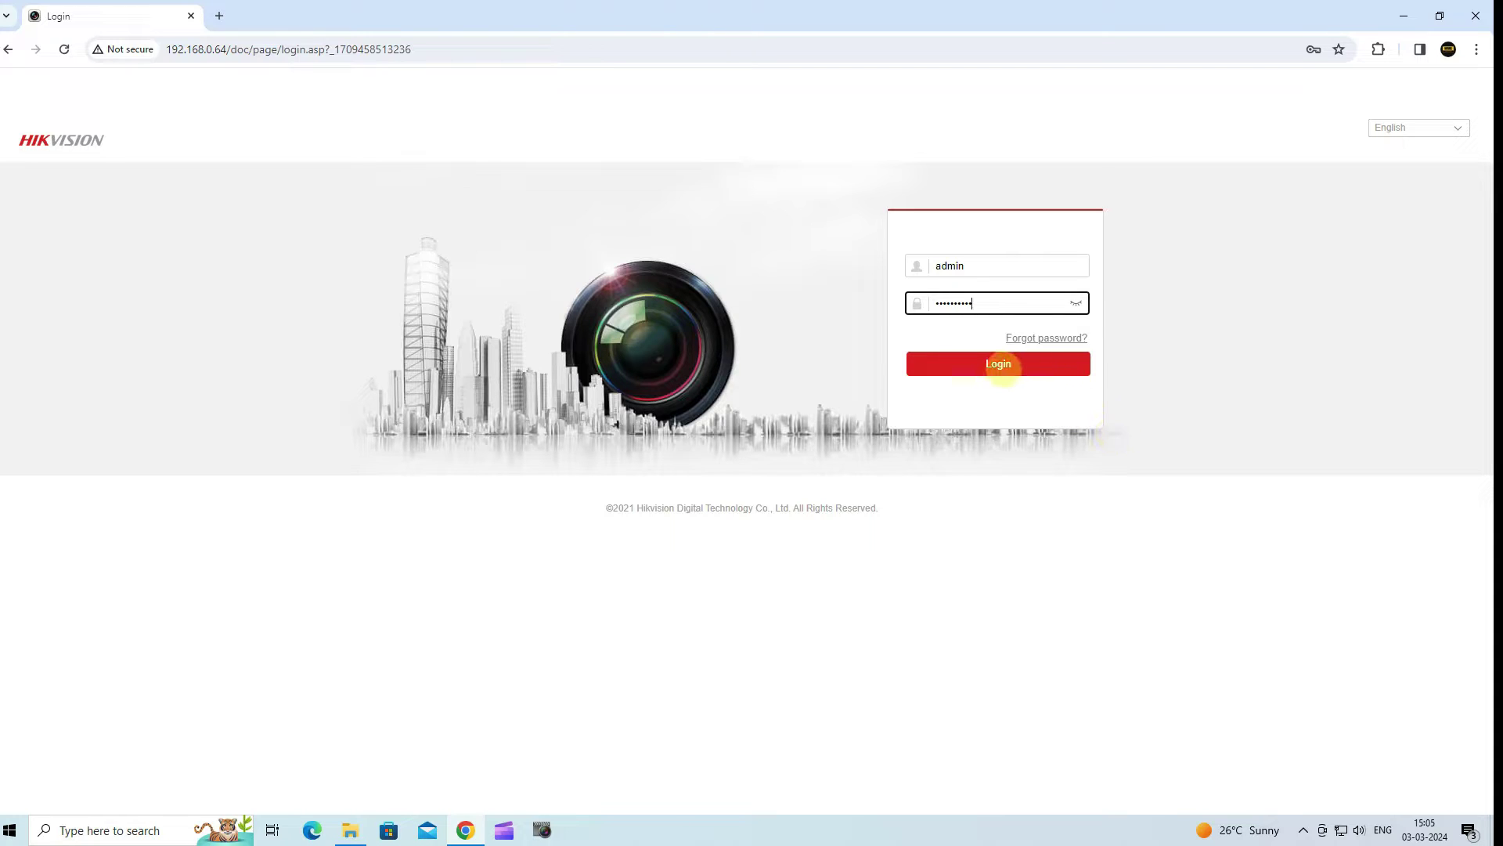
{"action": "left_click", "coordinate": [999, 364]}
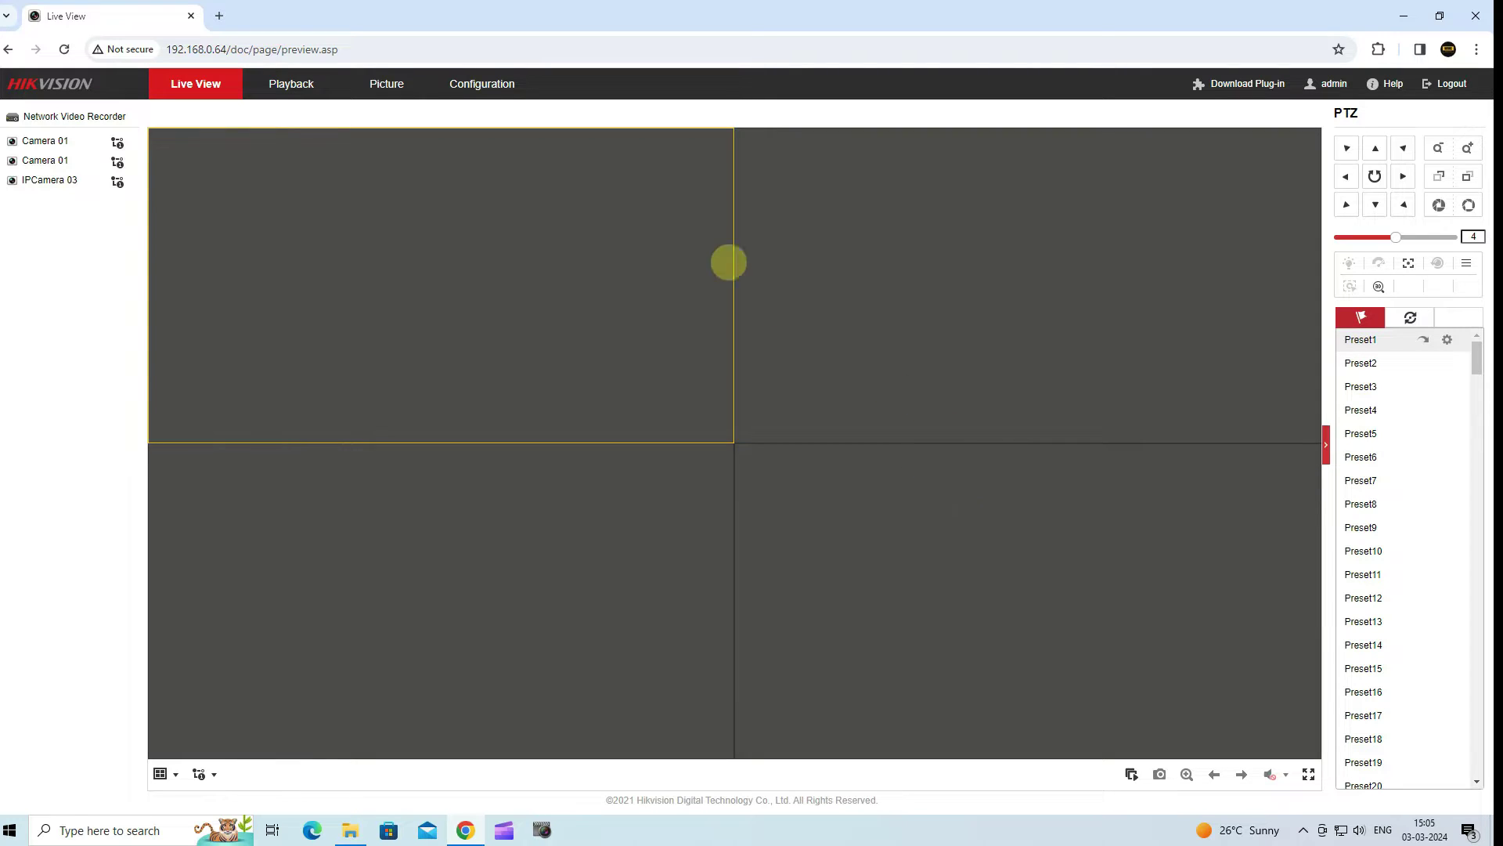
Switch the NVR web interface to its Configuration page.
{"action": "left_click", "coordinate": [484, 83]}
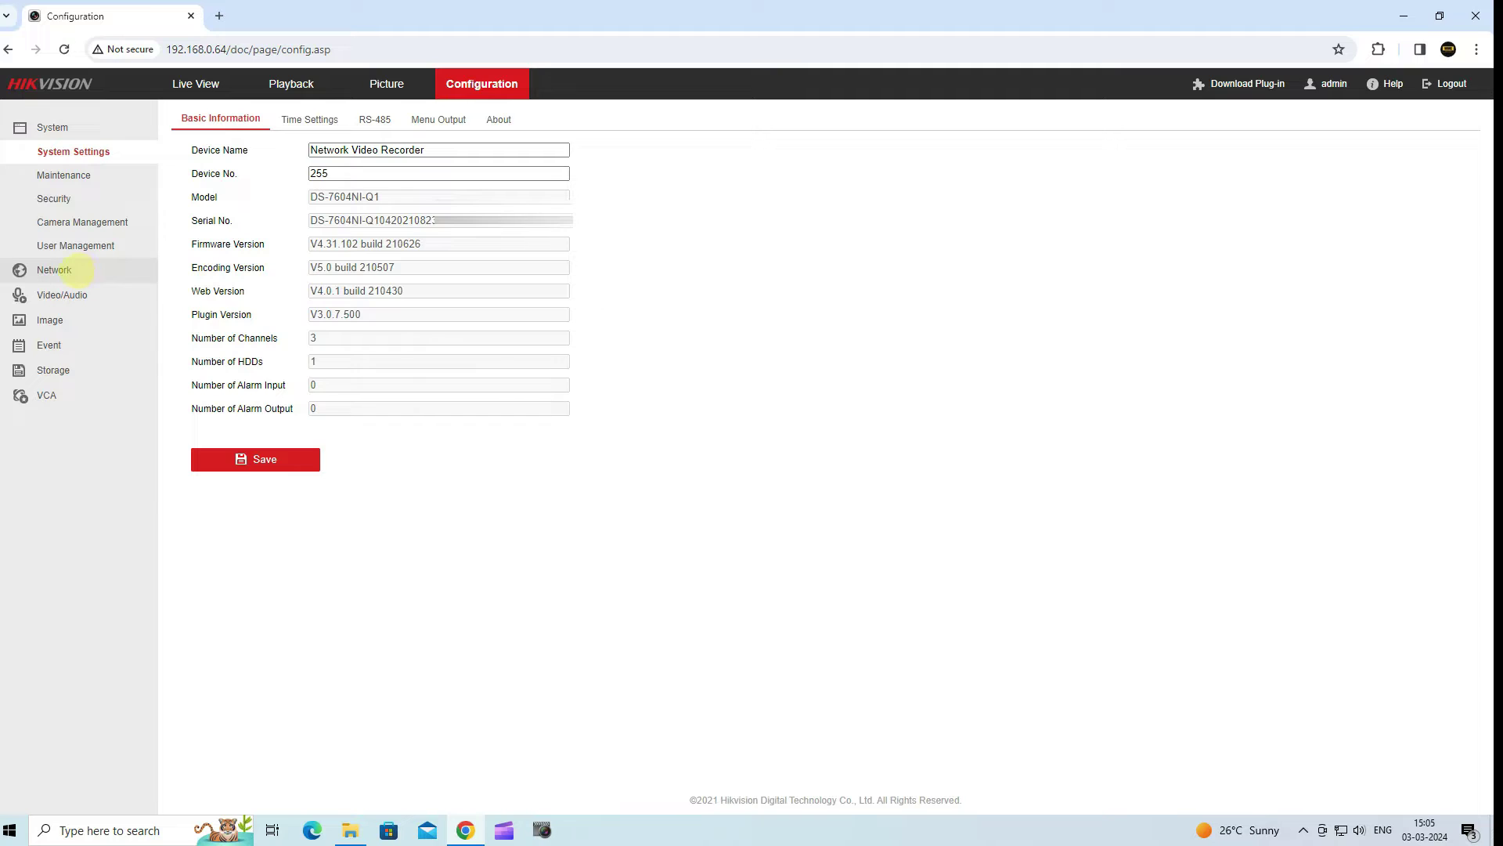
Set Network > Advanced Settings > Platform Access mode to Hik-Connect.
{"action": "left_click", "coordinate": [76, 271]}
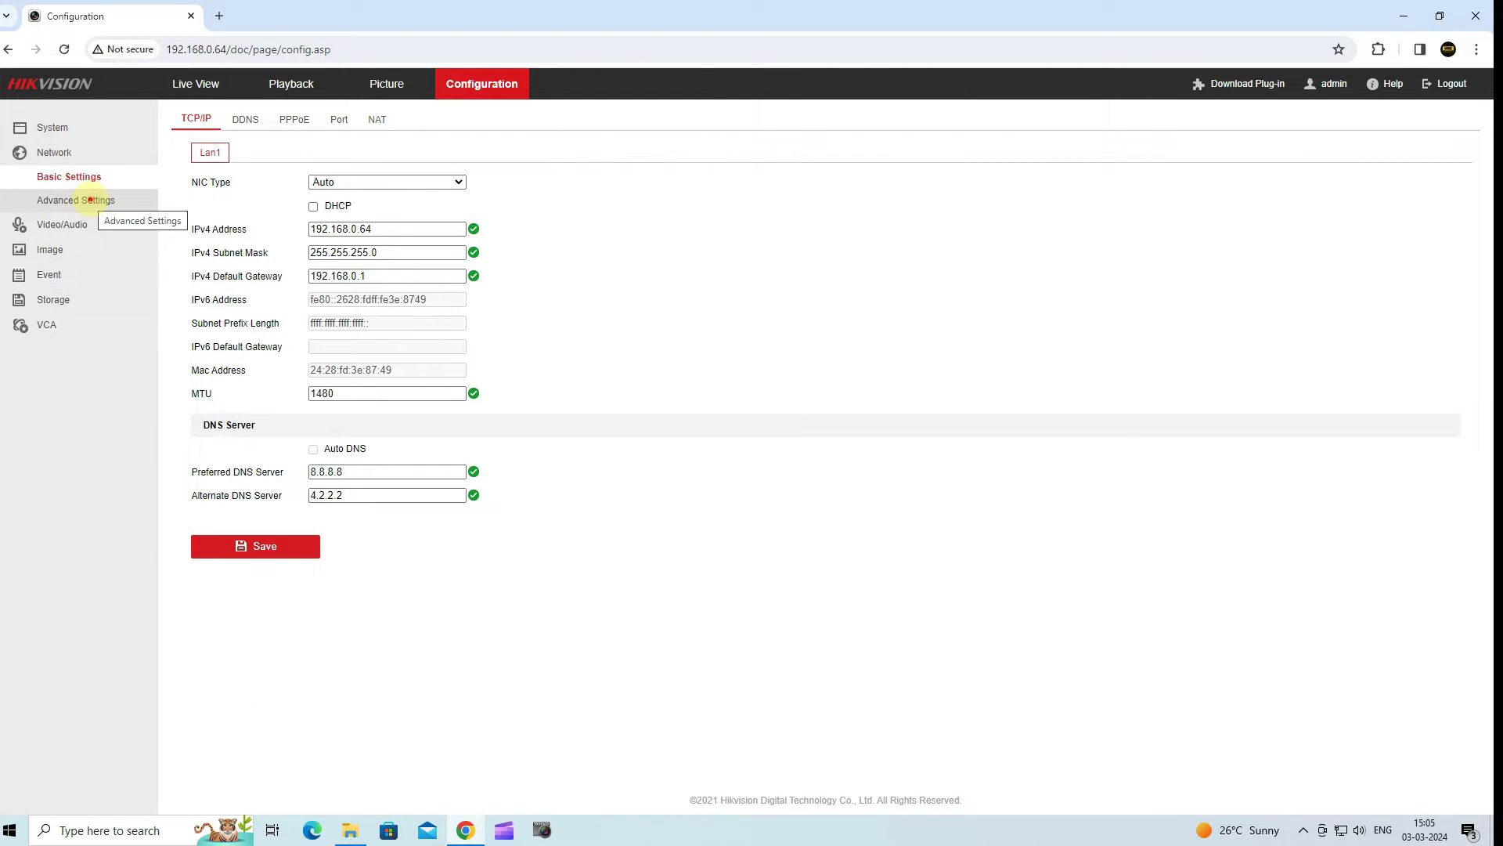
{"action": "left_click", "coordinate": [90, 200]}
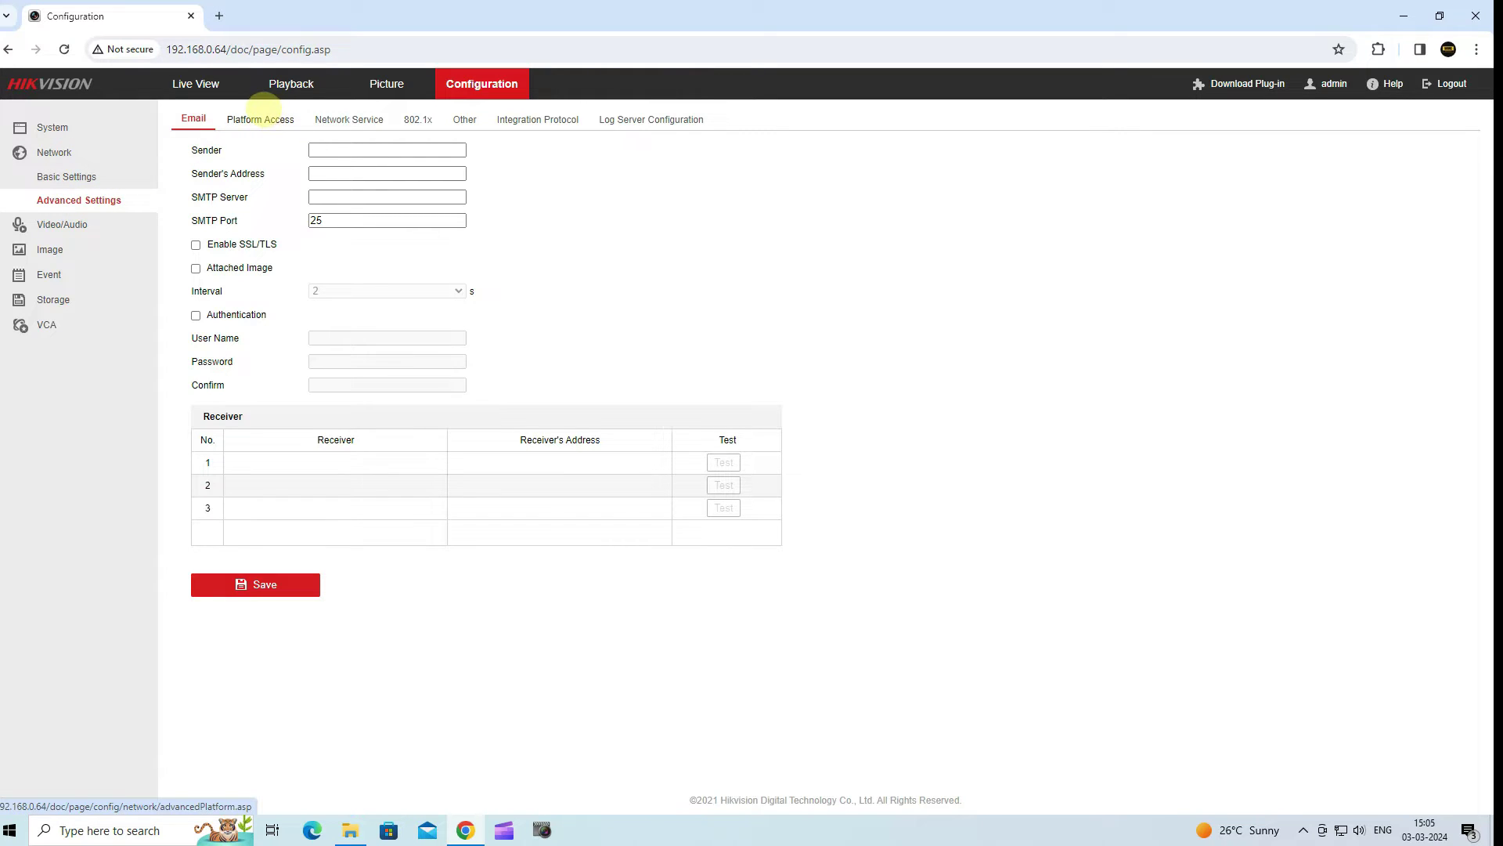
{"action": "left_click", "coordinate": [265, 115]}
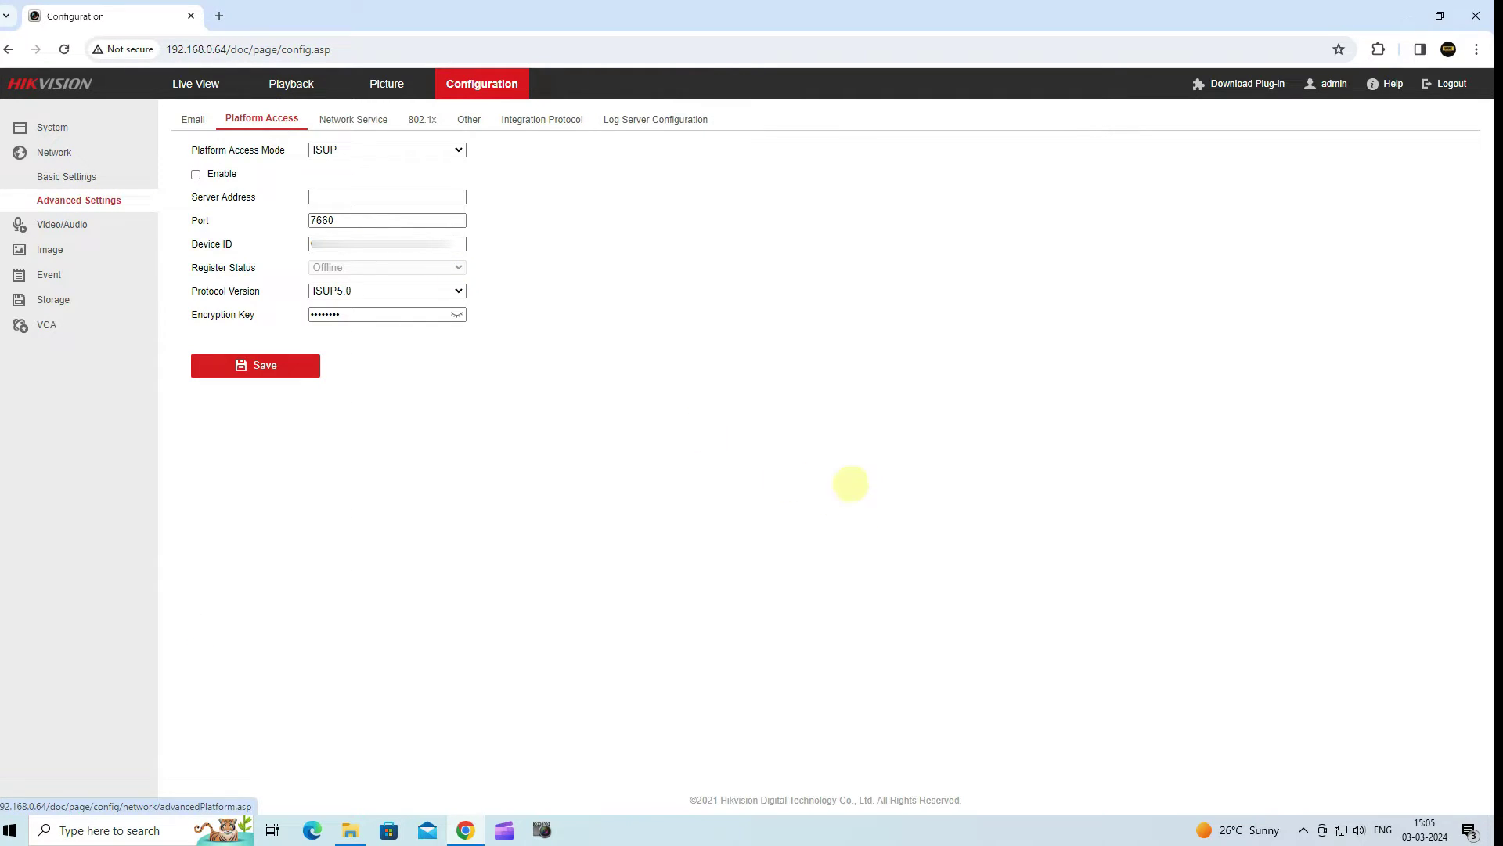
{"action": "left_click", "coordinate": [383, 150]}
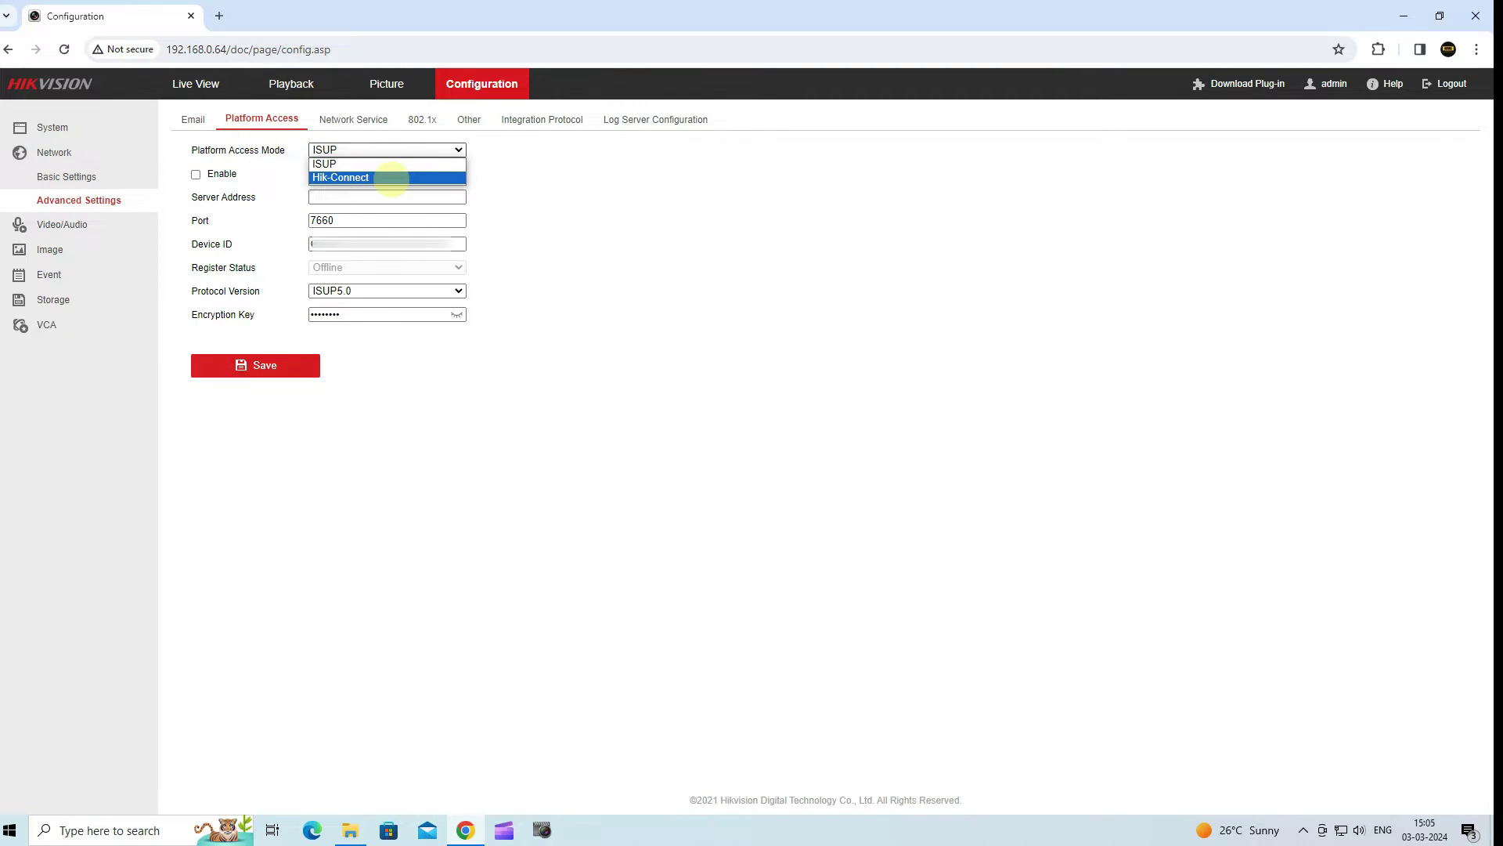
{"action": "left_click", "coordinate": [391, 178]}
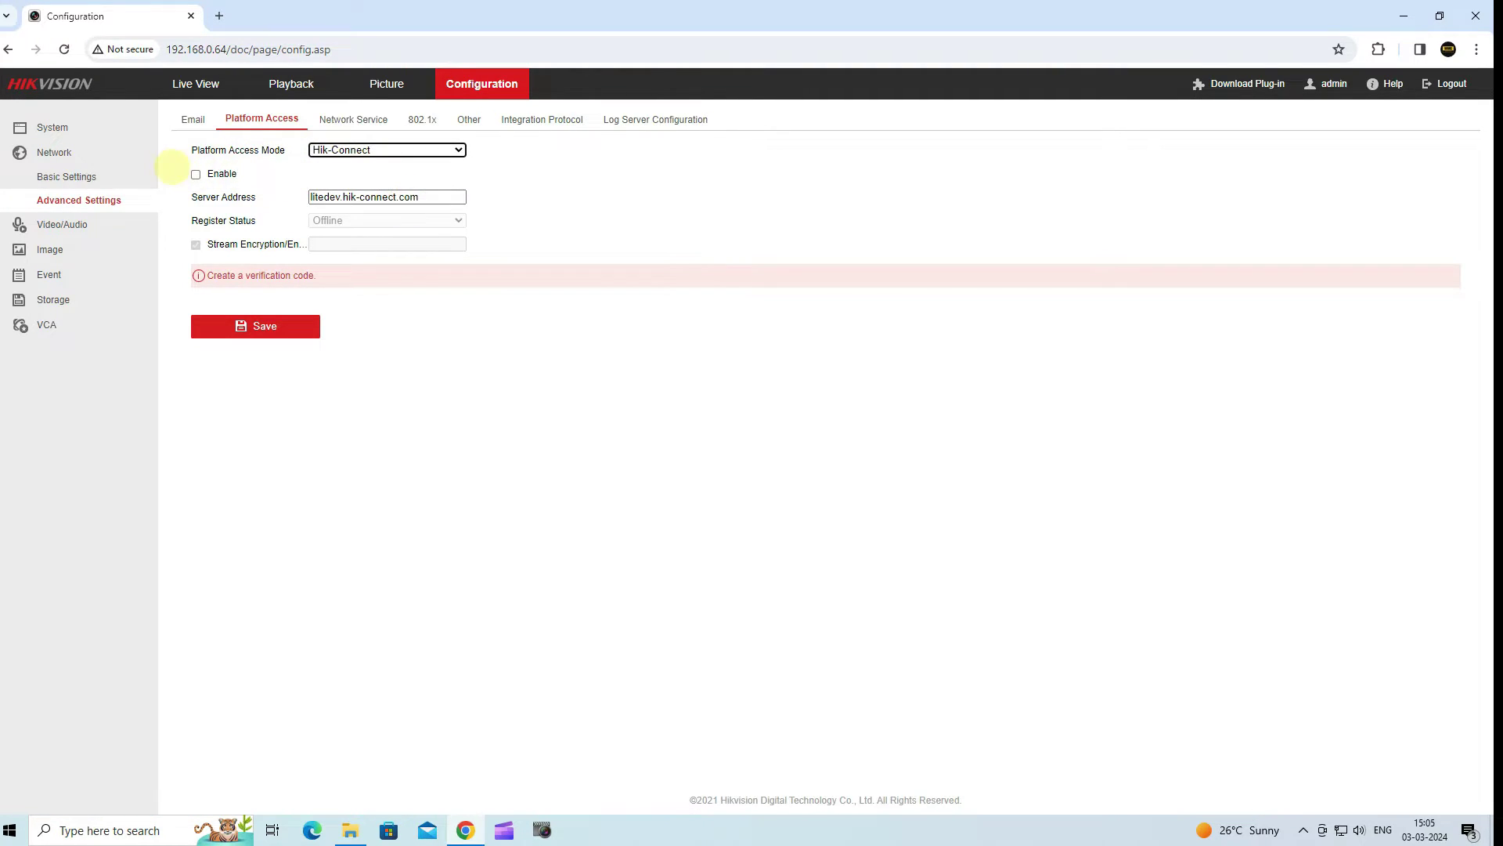
Enable Hik-Connect access and enter the device verification code and its confirmation.
{"action": "left_click", "coordinate": [196, 174]}
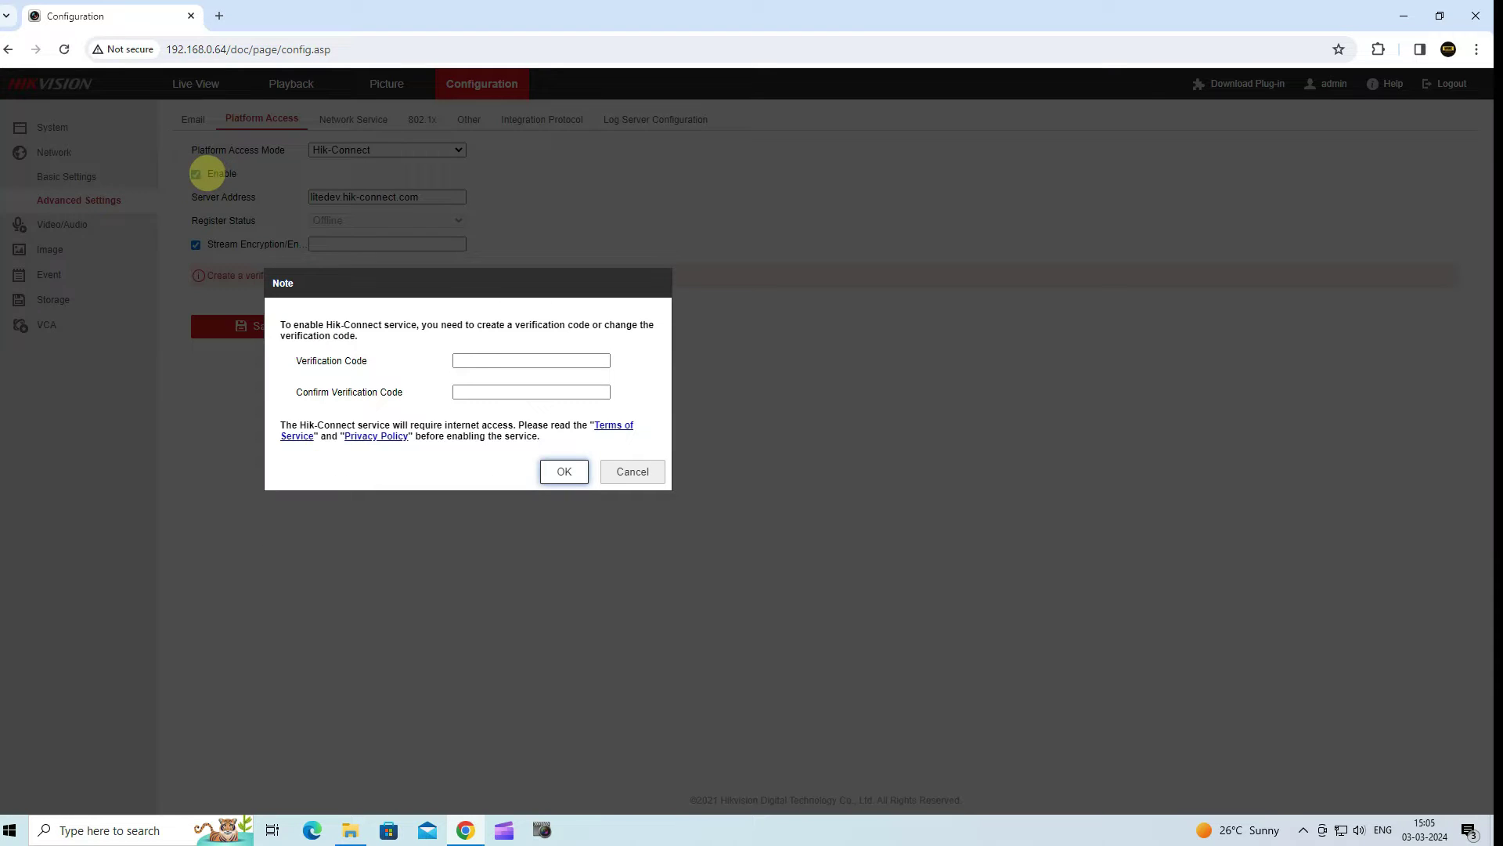
{"action": "left_click", "coordinate": [500, 362]}
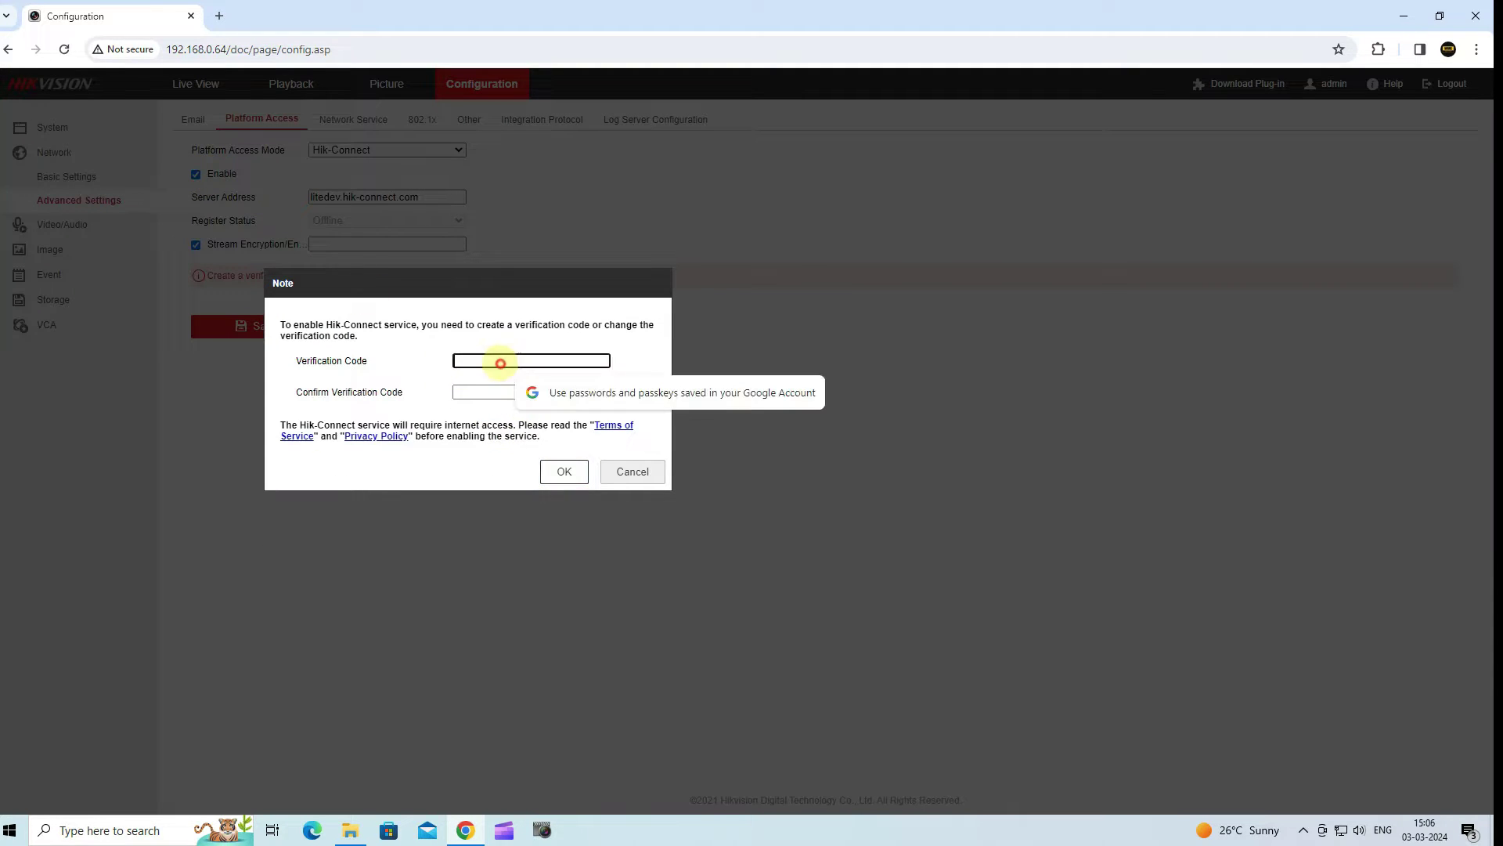
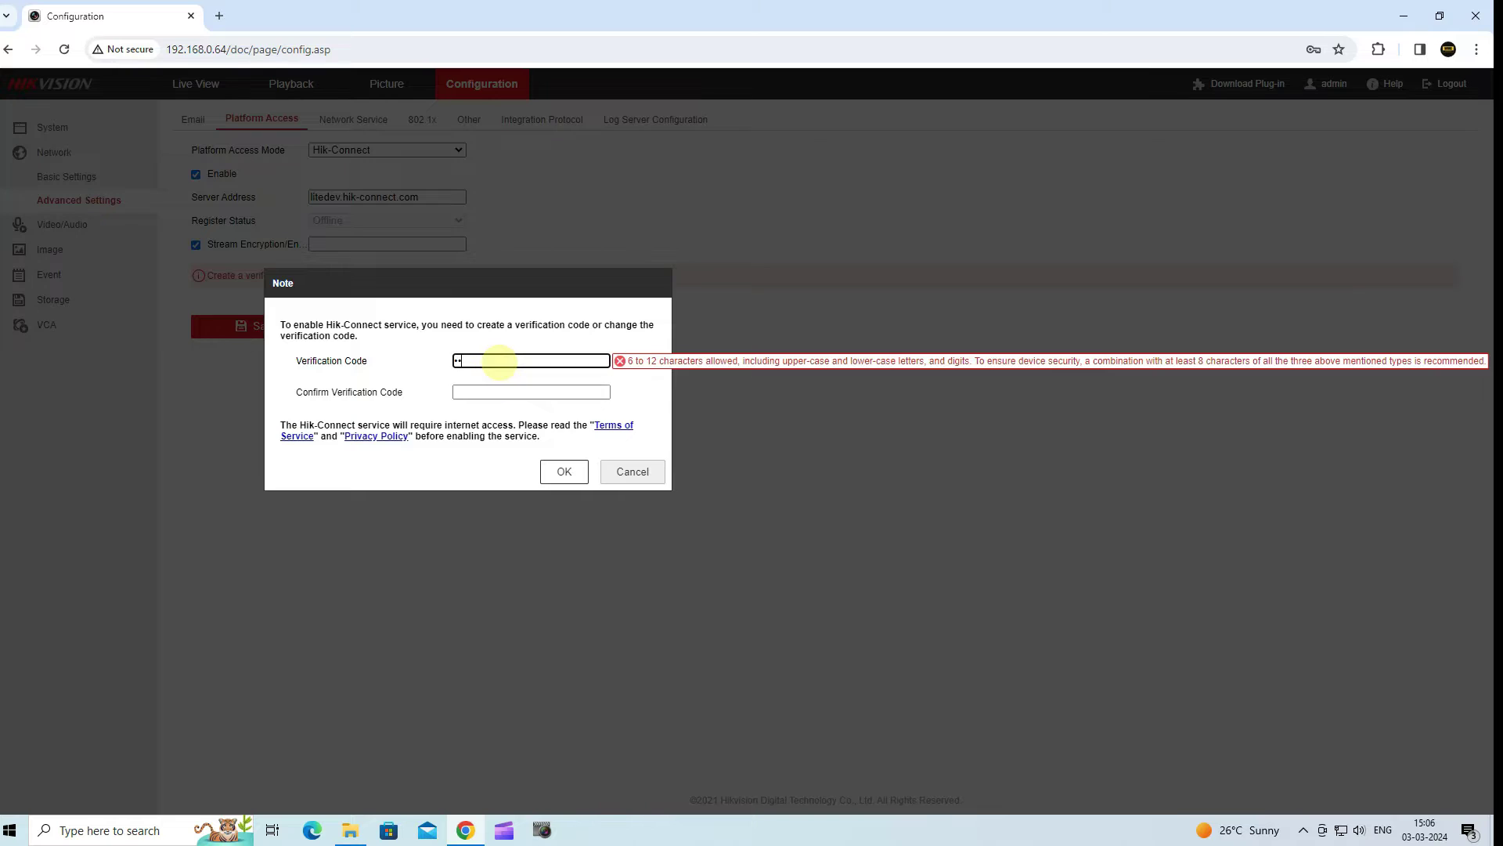
{"action": "key", "text": "Tab"}
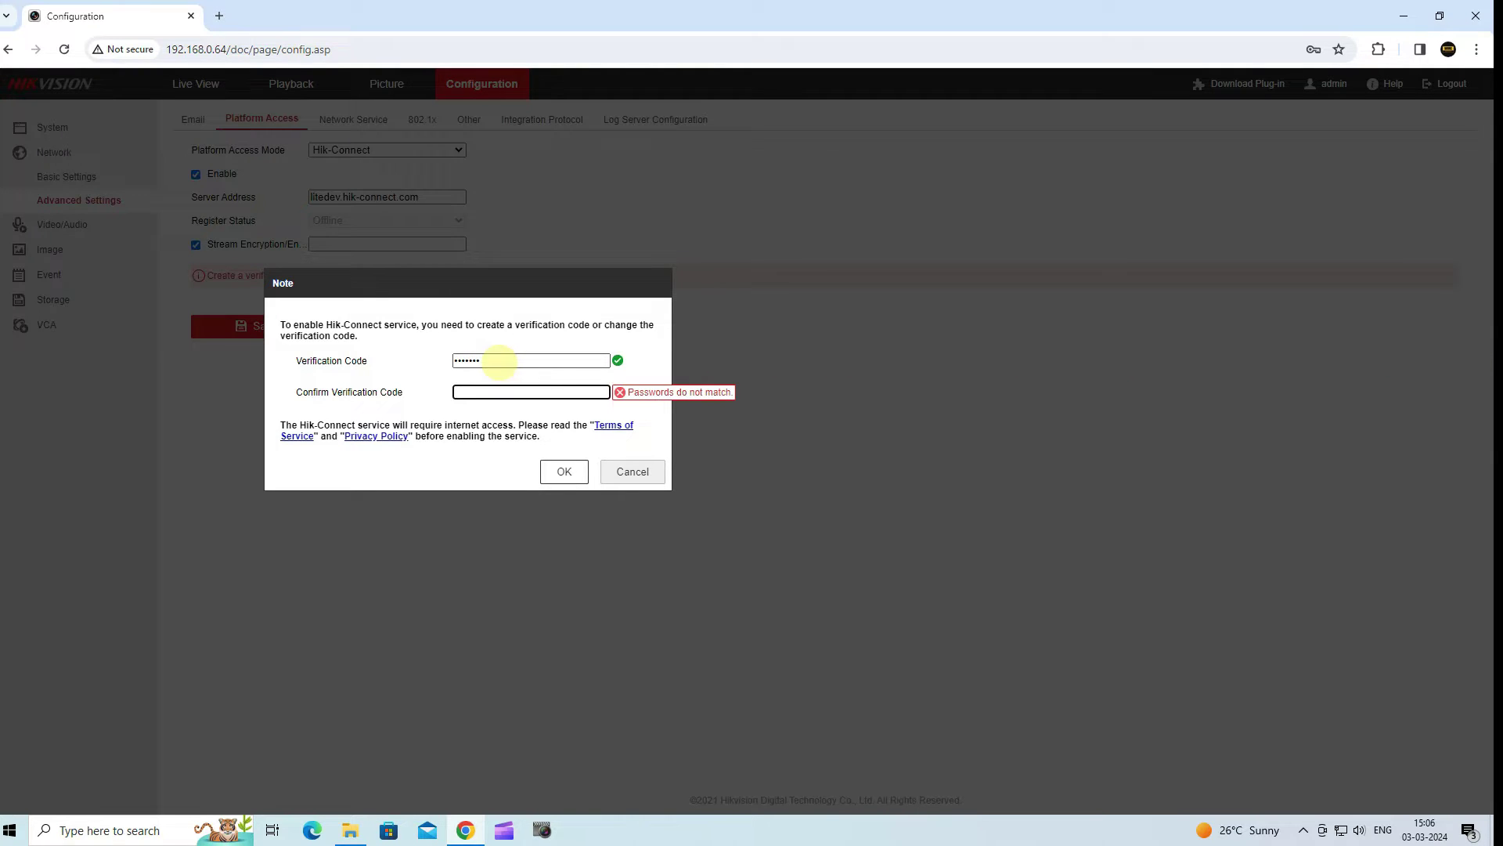
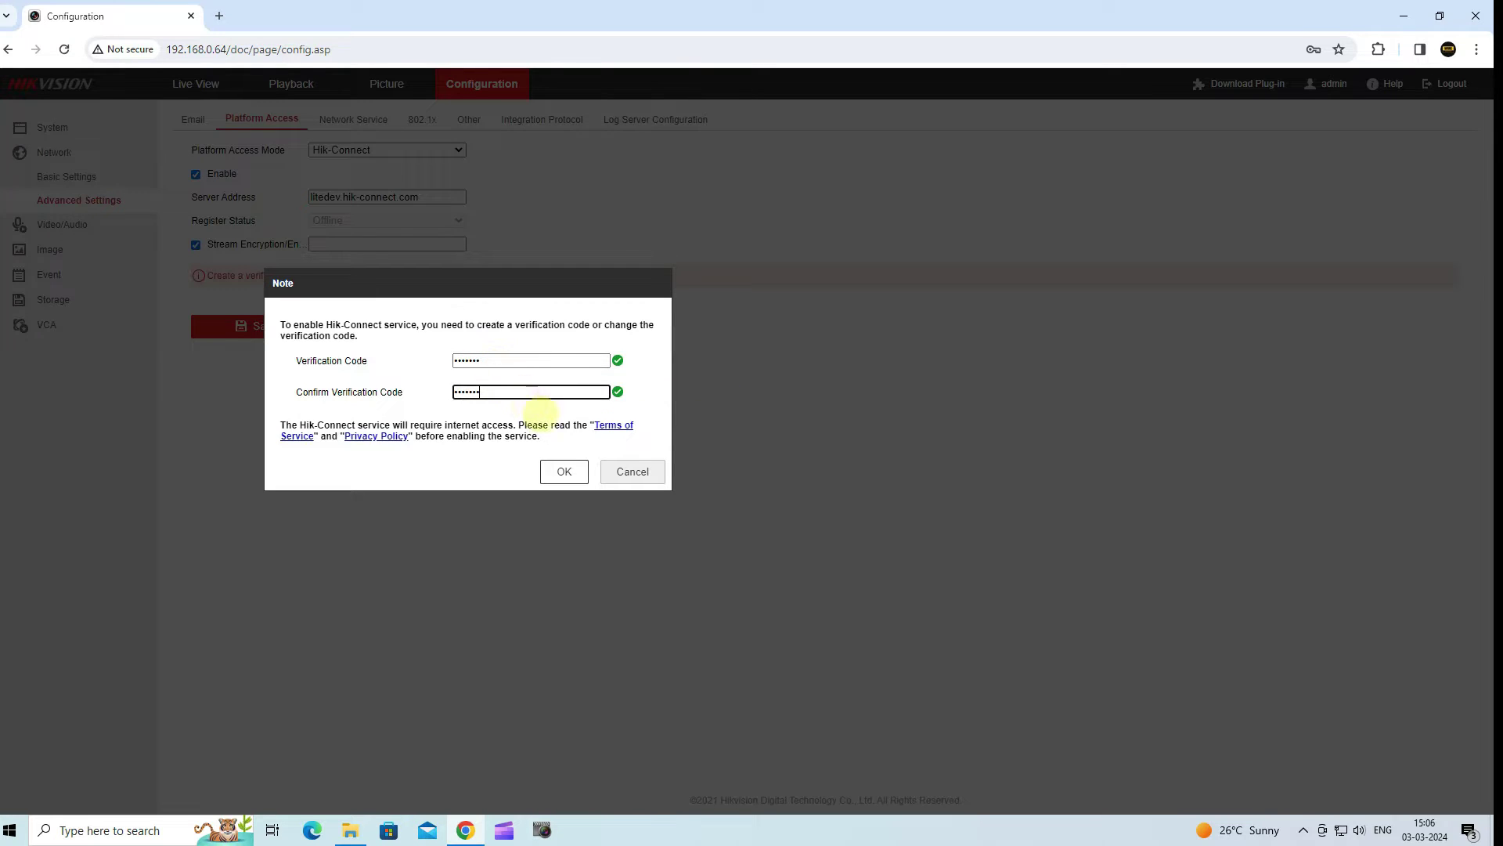
{"action": "left_click", "coordinate": [557, 473]}
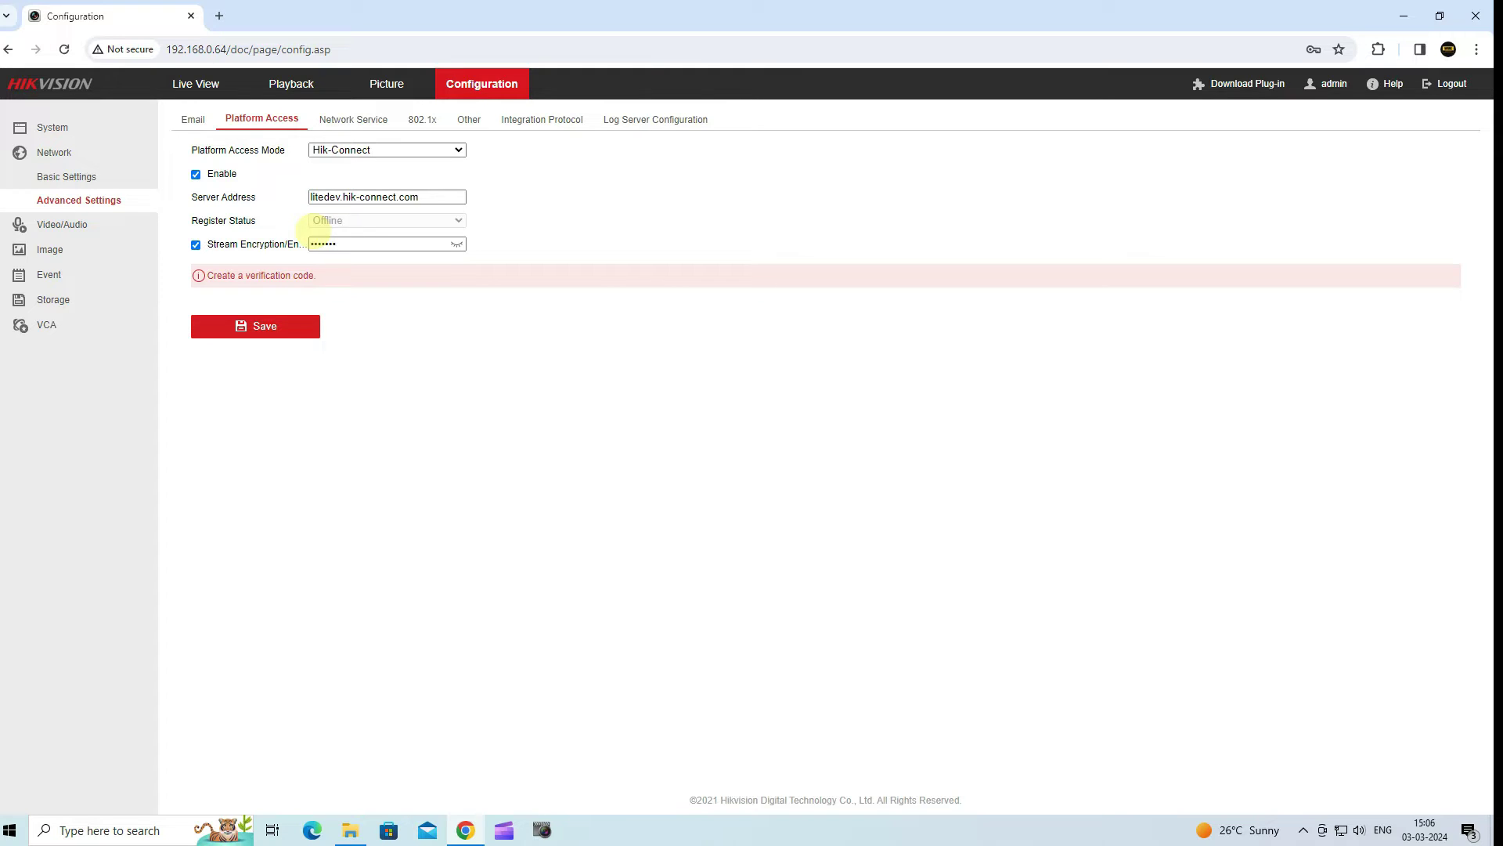
Save the Hik-Connect settings, then enable Hik-Connect Server Time Sync and save again.
{"action": "left_click", "coordinate": [266, 326]}
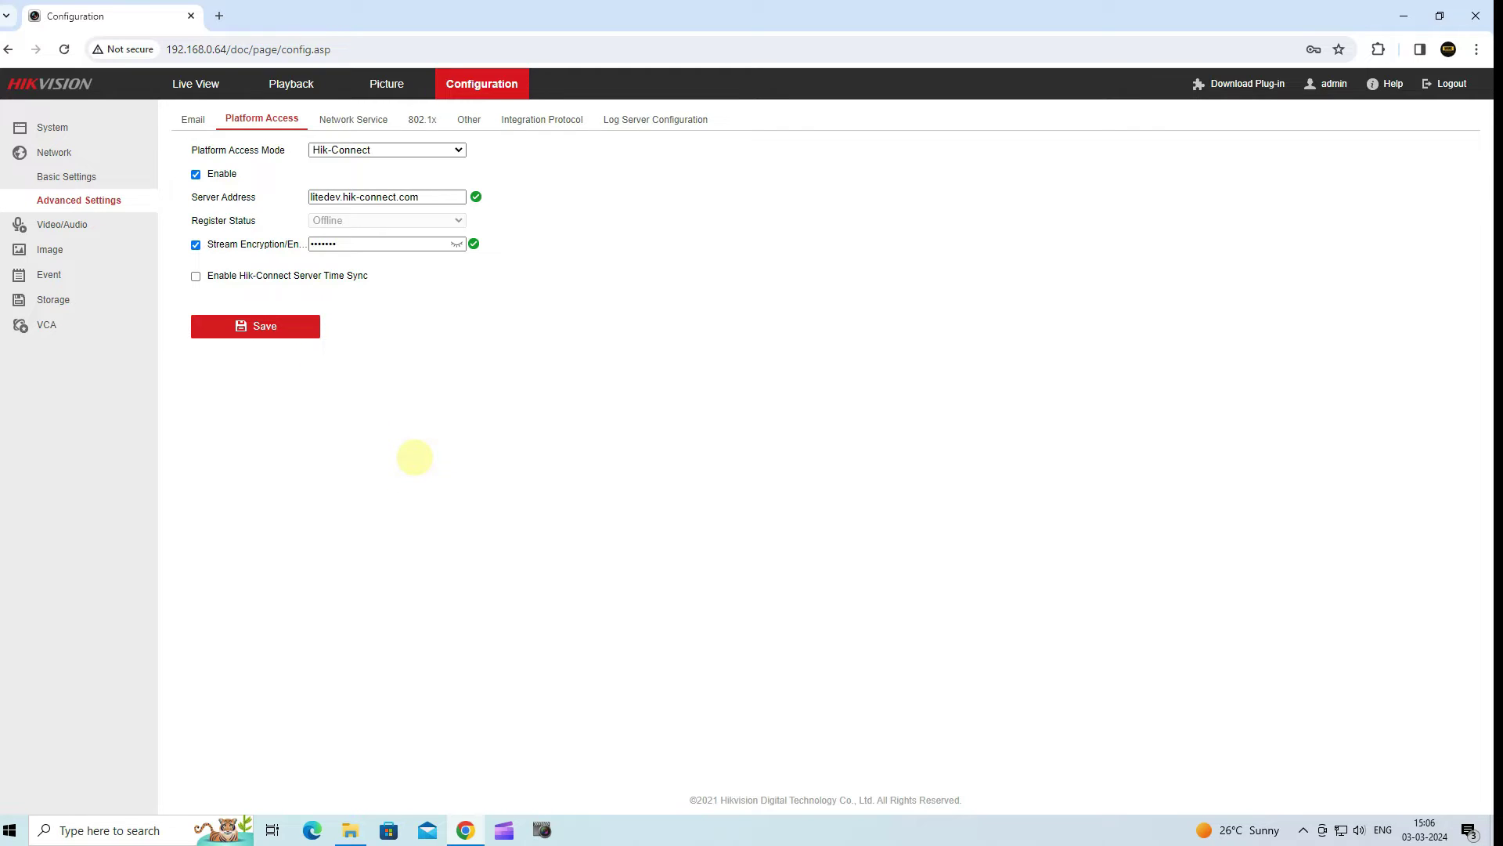
{"action": "left_click", "coordinate": [195, 276]}
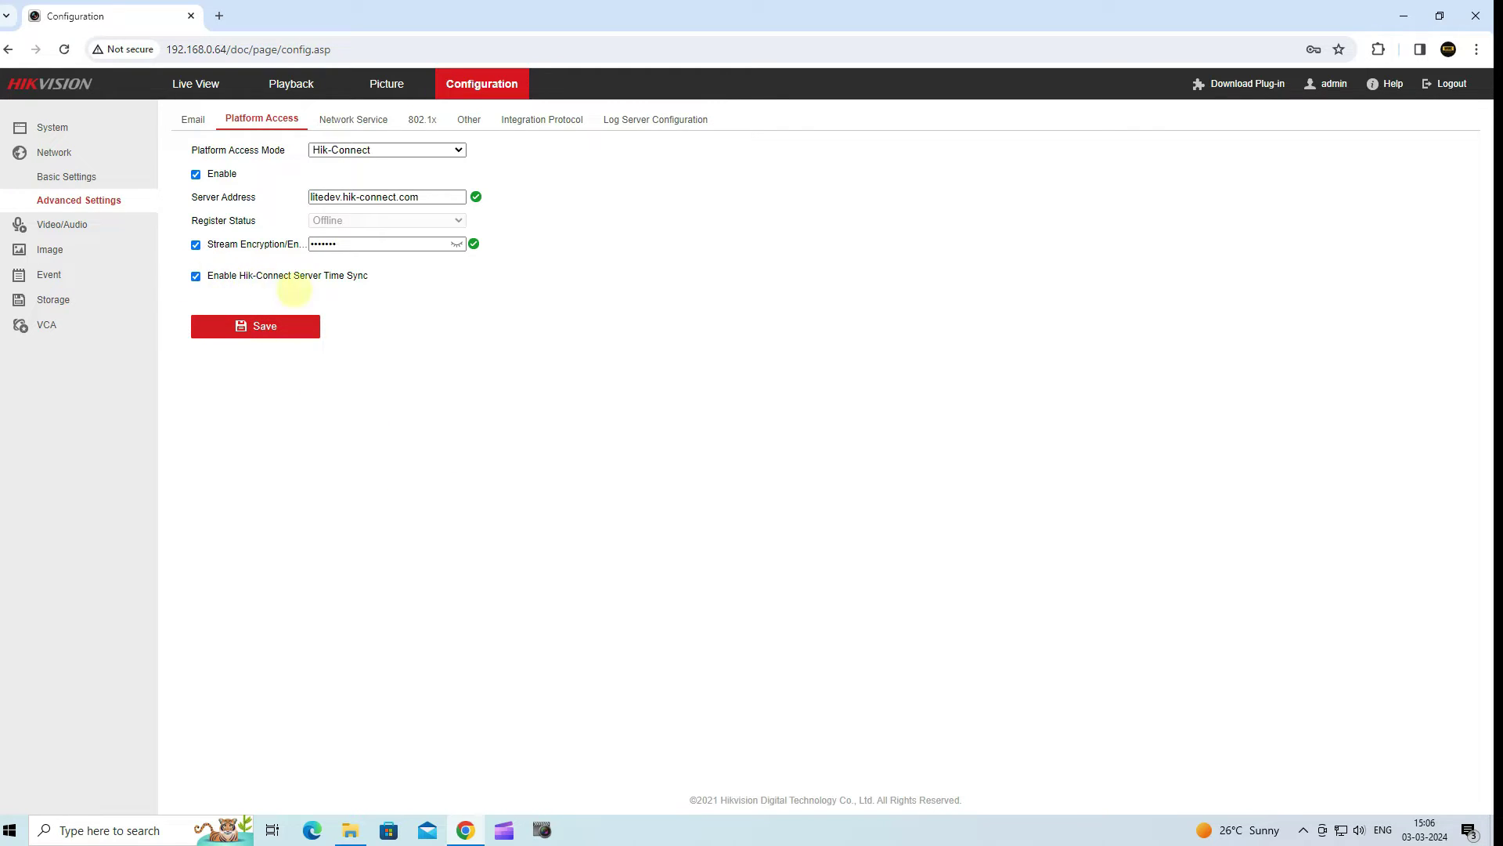
{"action": "left_click", "coordinate": [267, 326]}
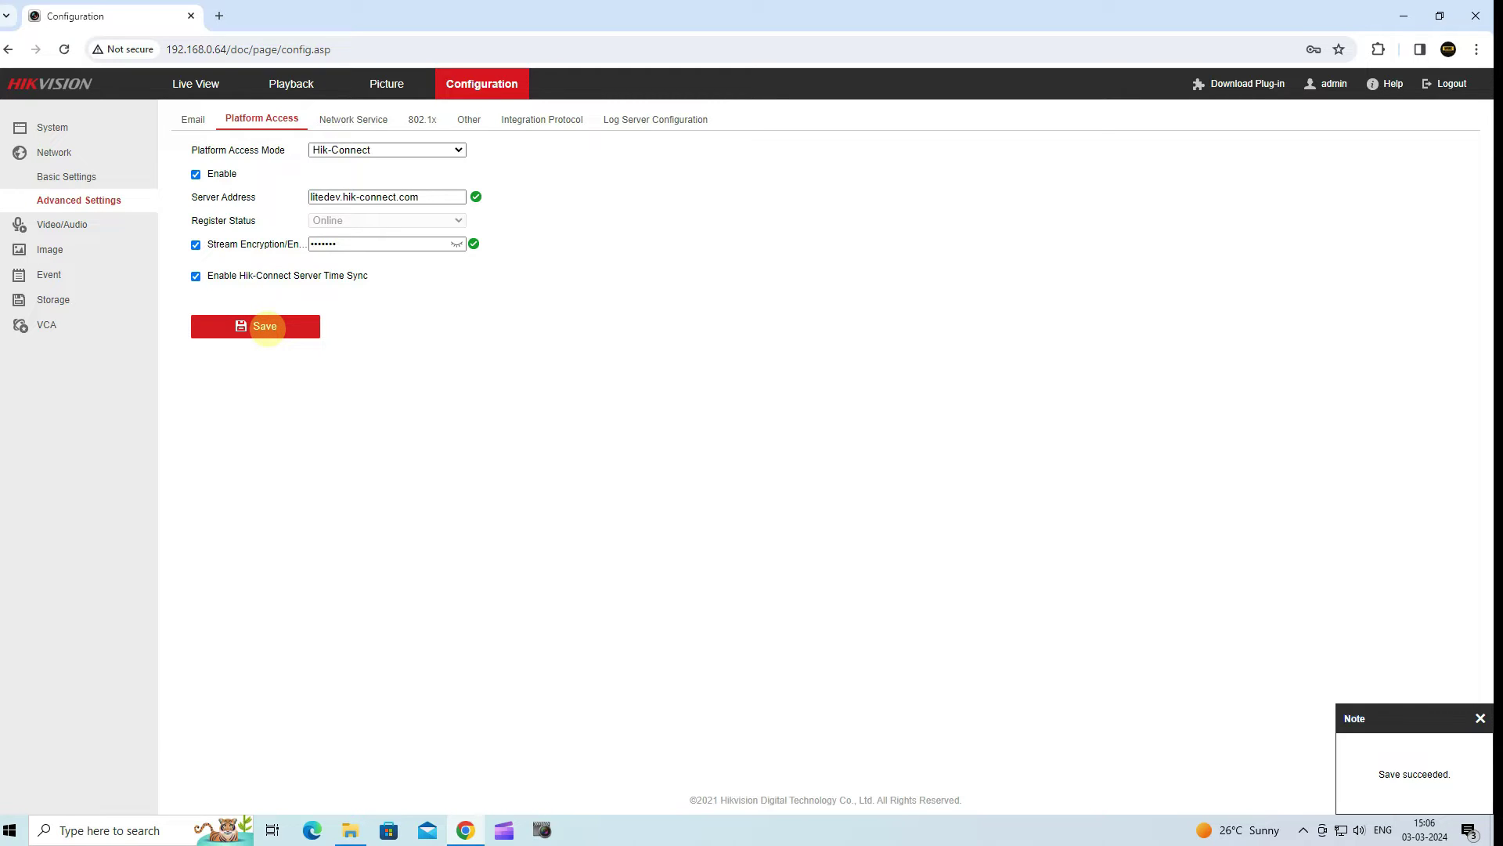
{"action": "left_click_drag", "start_coordinate": [1378, 773], "coordinate": [1454, 779]}
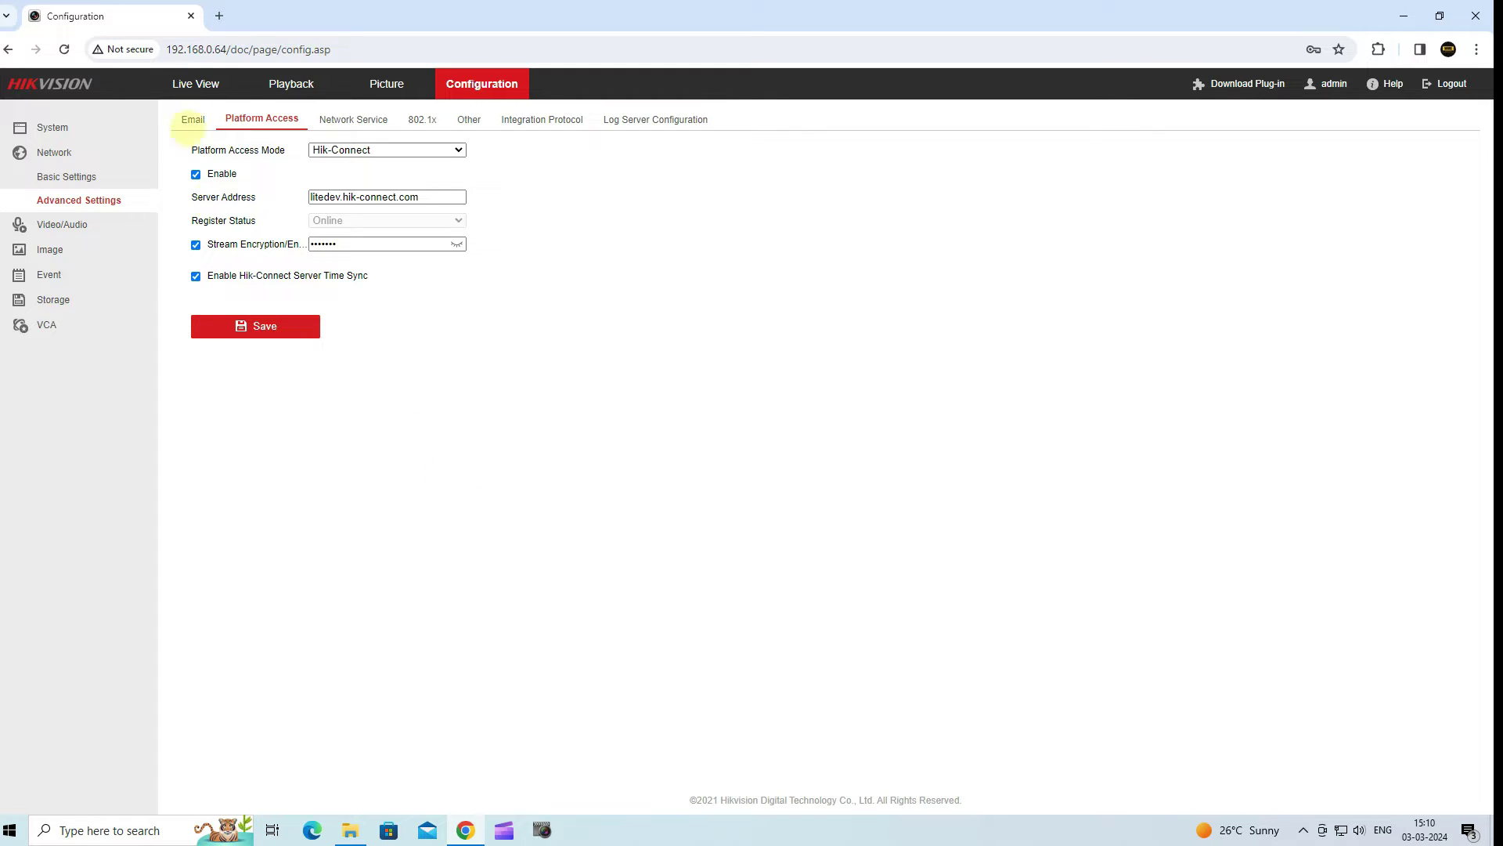
Search 'hik connect' in a new tab and go to the Hik-Connect website login.
{"action": "left_click", "coordinate": [219, 16]}
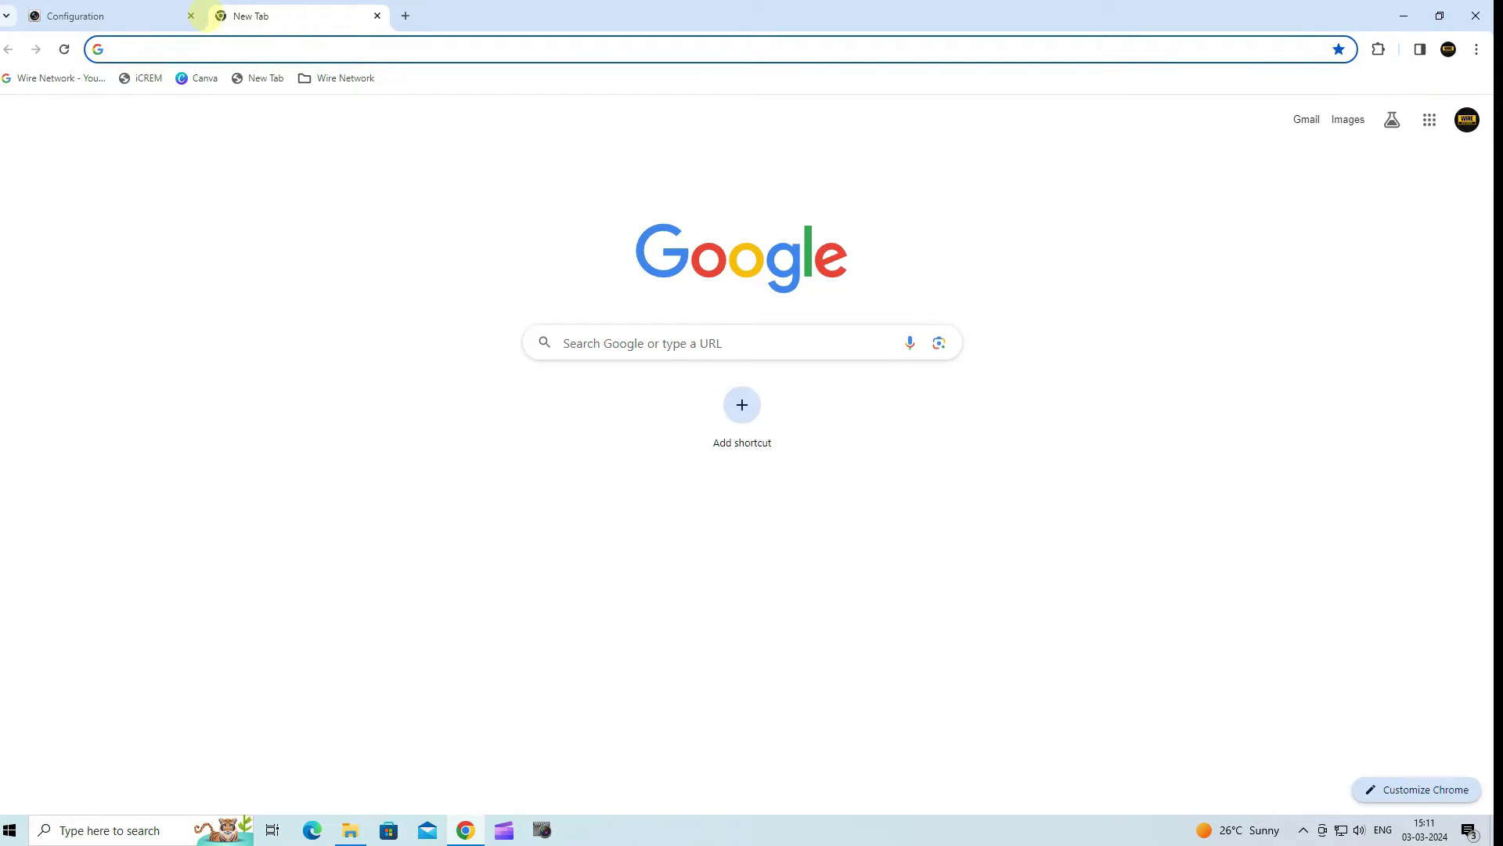
{"action": "type", "text": "hik connect"}
{"action": "key", "text": "Return"}
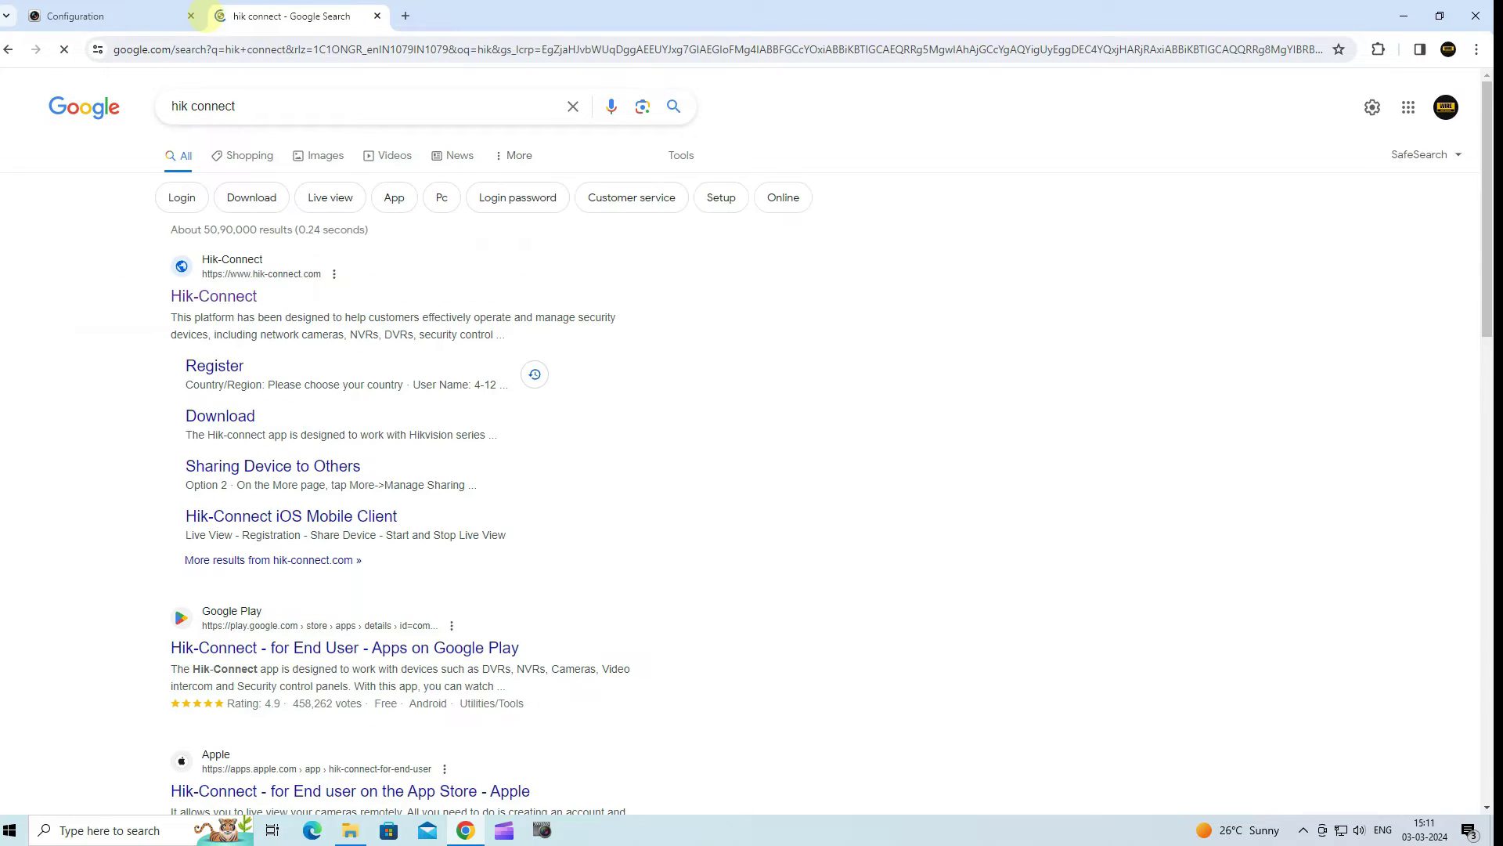
{"action": "left_click", "coordinate": [212, 298]}
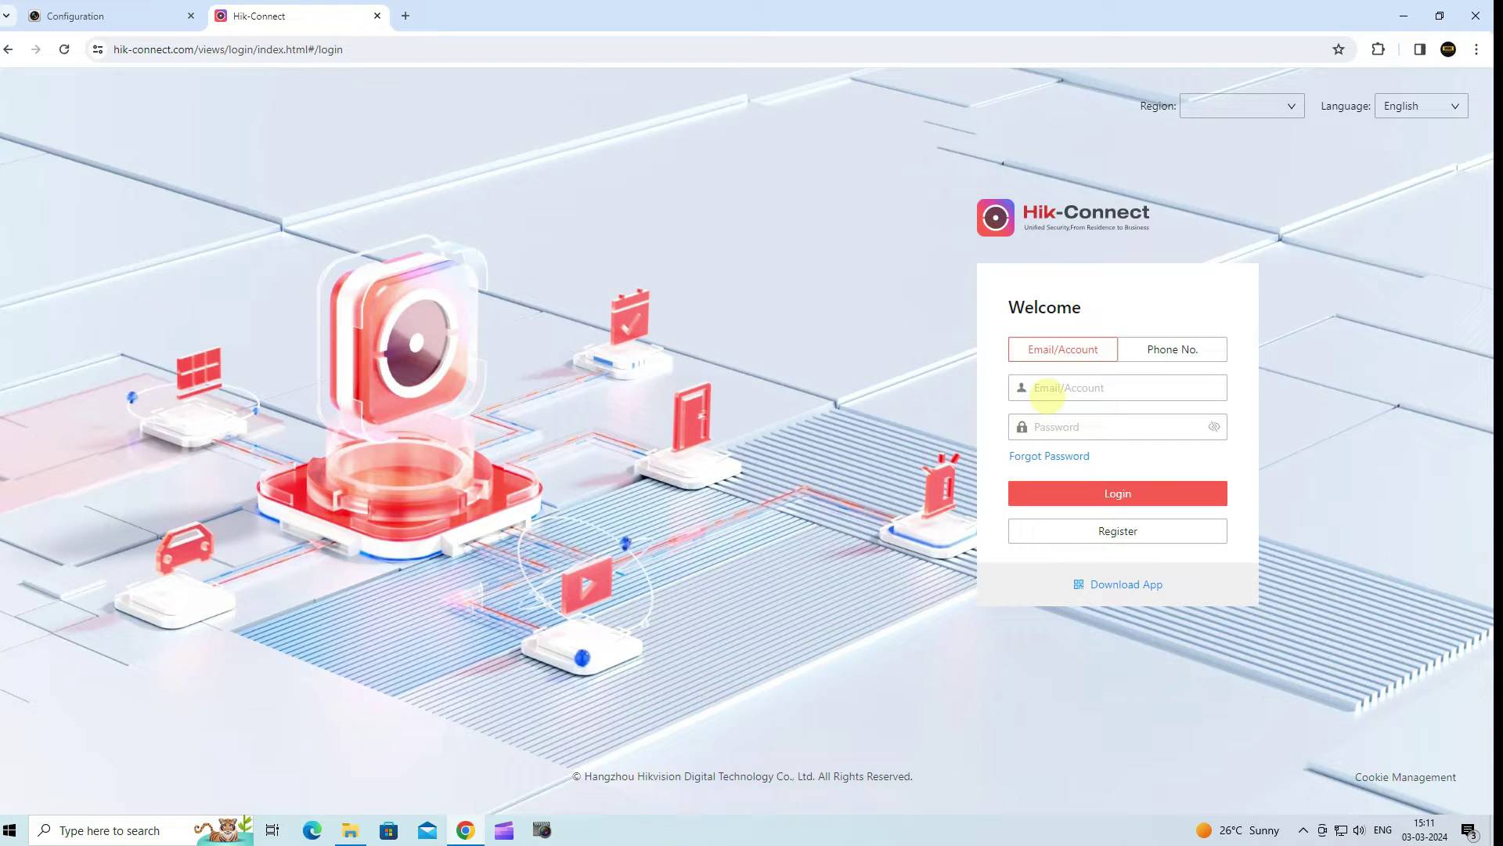
Sign in to Hik-Connect with the saved account e-mail and the account password.
{"action": "left_click", "coordinate": [1026, 388]}
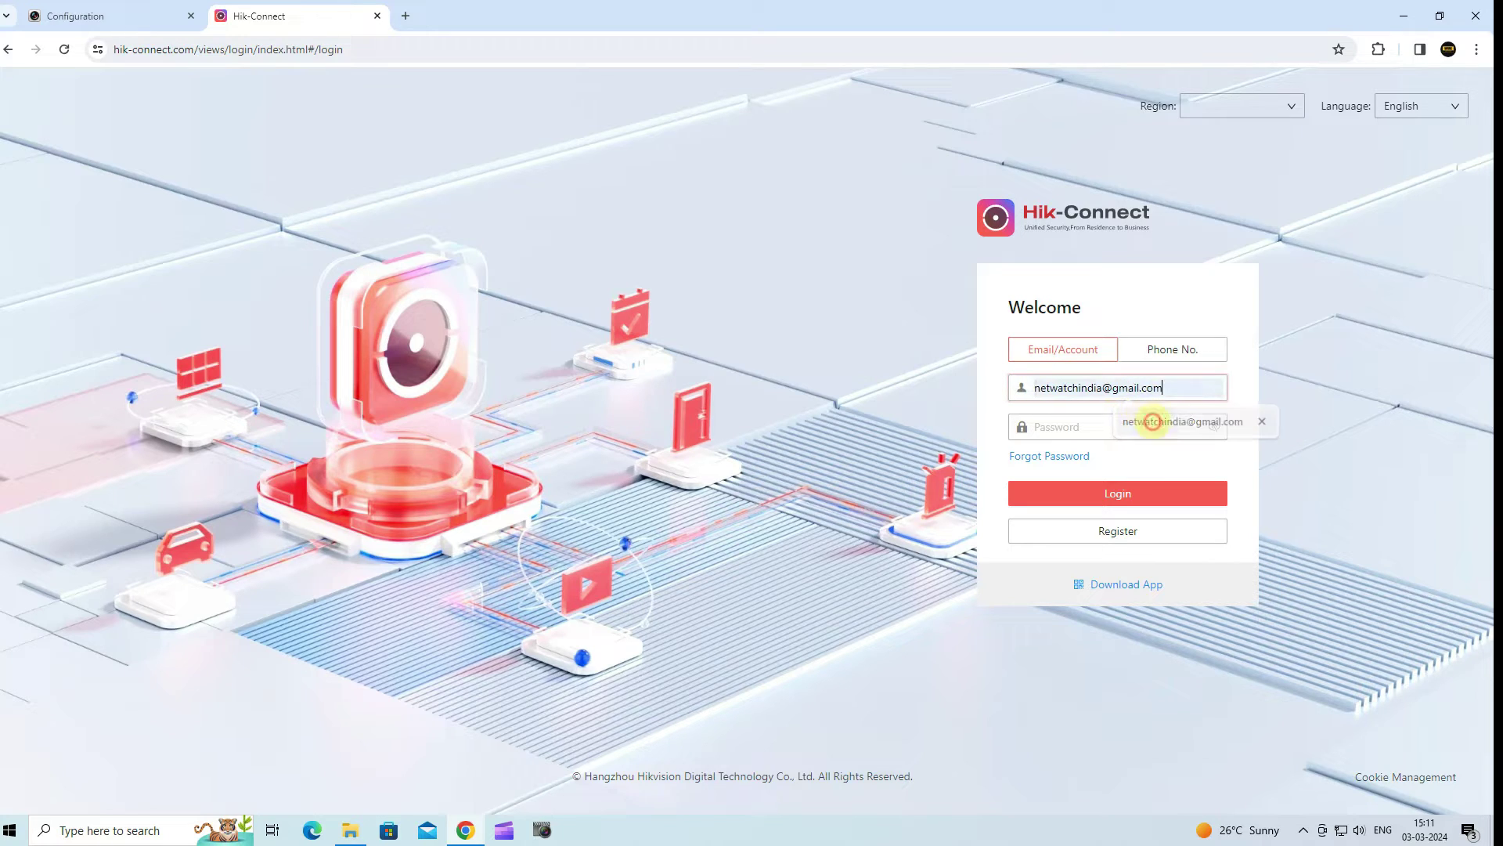
{"action": "left_click", "coordinate": [1148, 420]}
{"action": "left_click", "coordinate": [1116, 423]}
{"action": "type", "text": "********"}
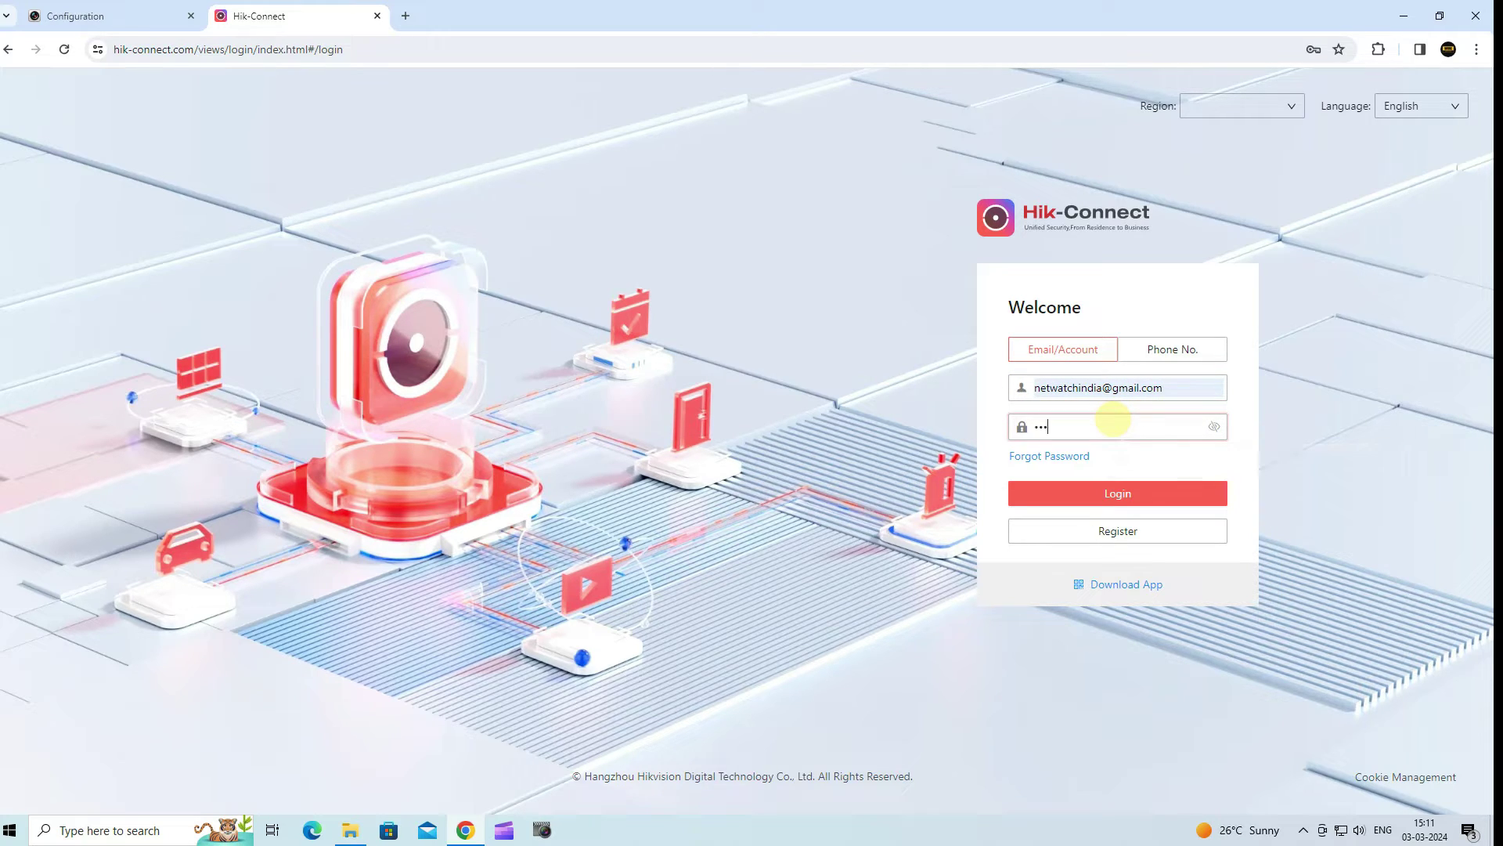
{"action": "type", "text": "**"}
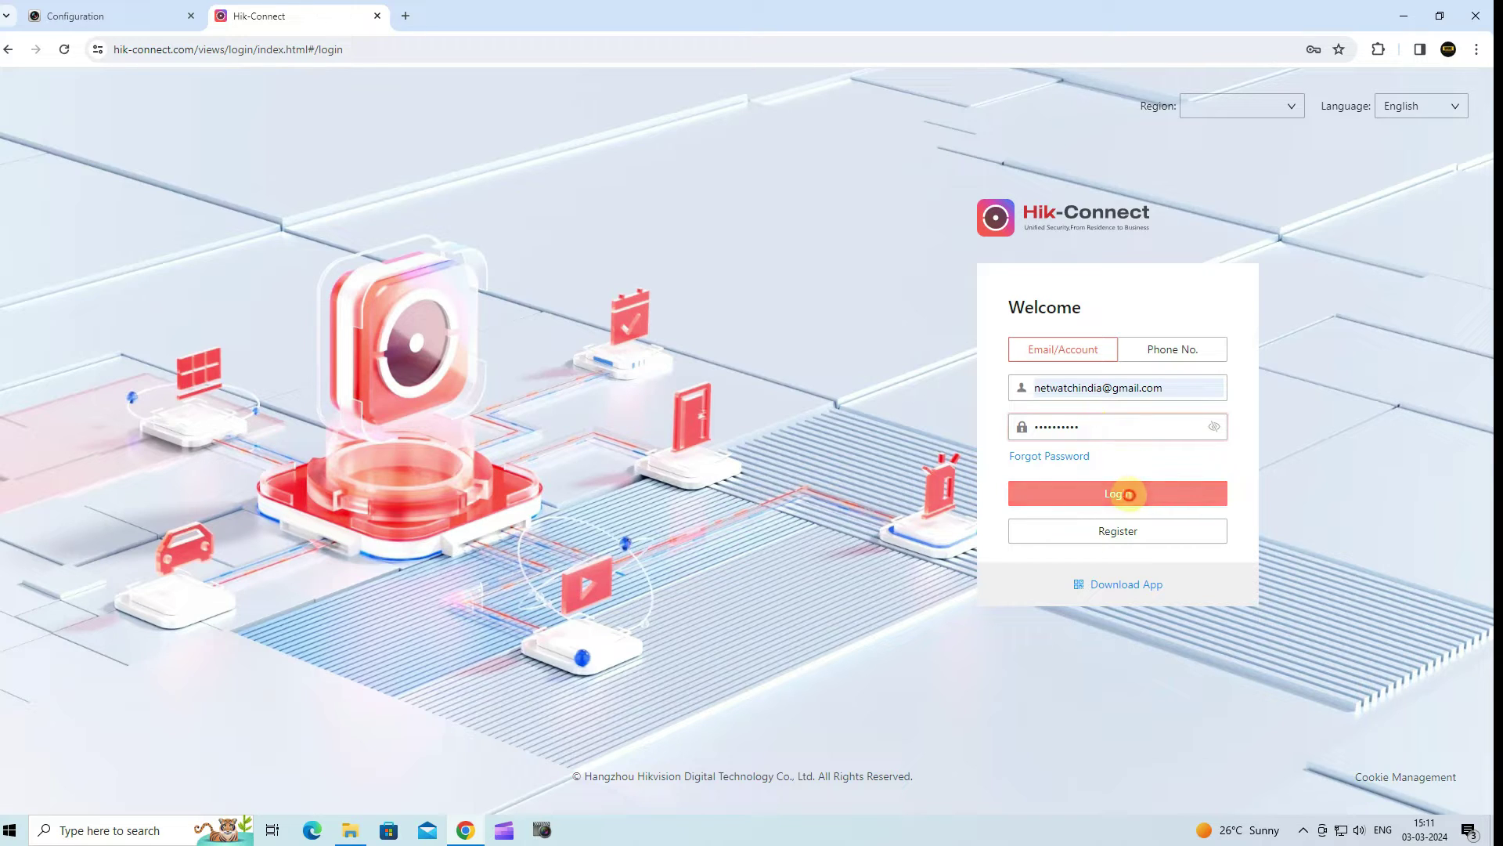
{"action": "left_click", "coordinate": [1127, 491]}
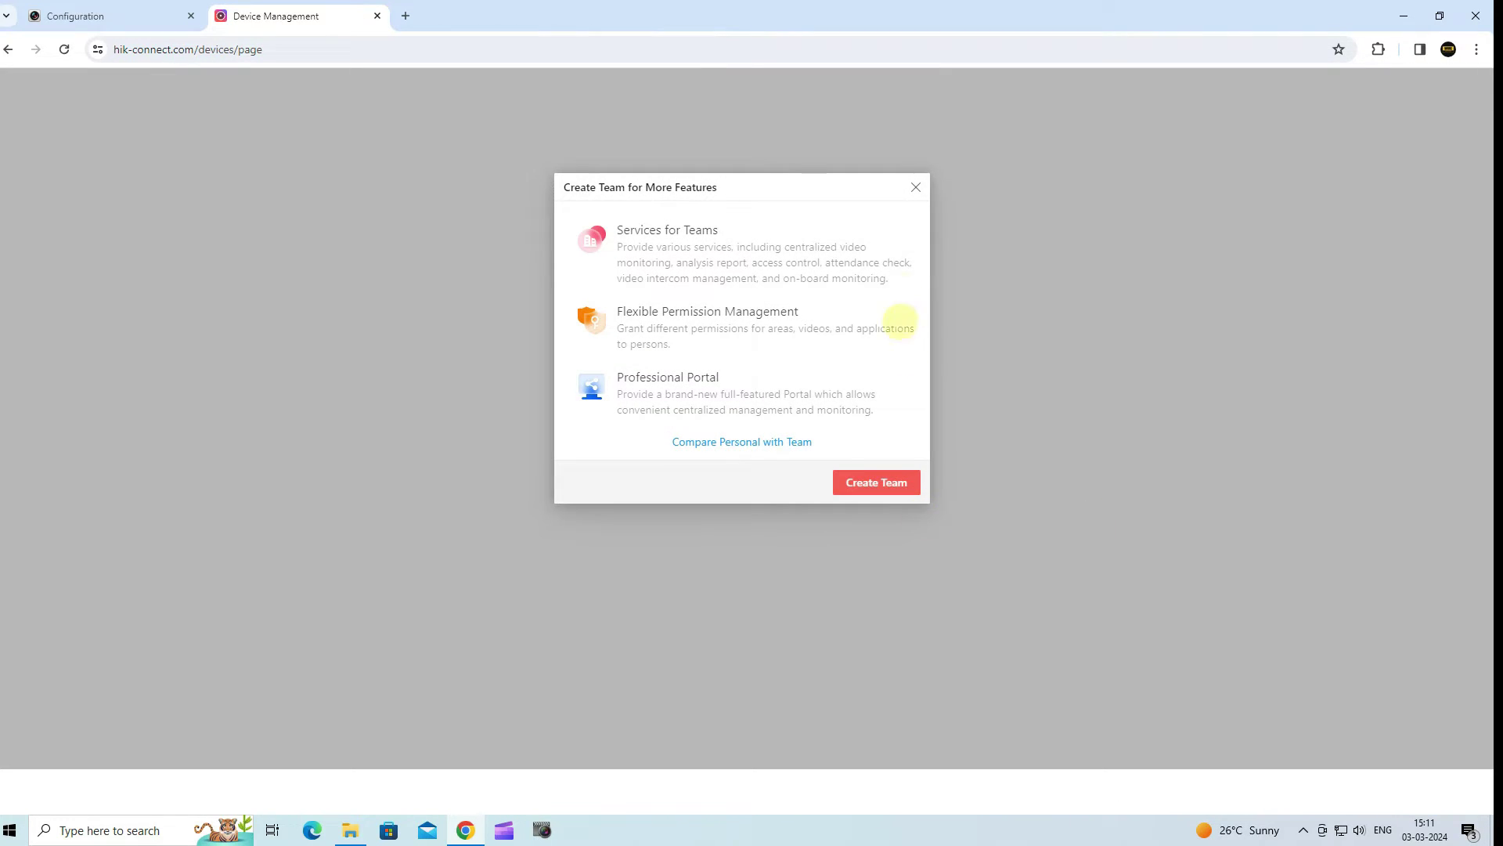
Dismiss the Create Team prompt, begin adding a device by serial, then return to the NVR tab.
{"action": "left_click", "coordinate": [916, 187]}
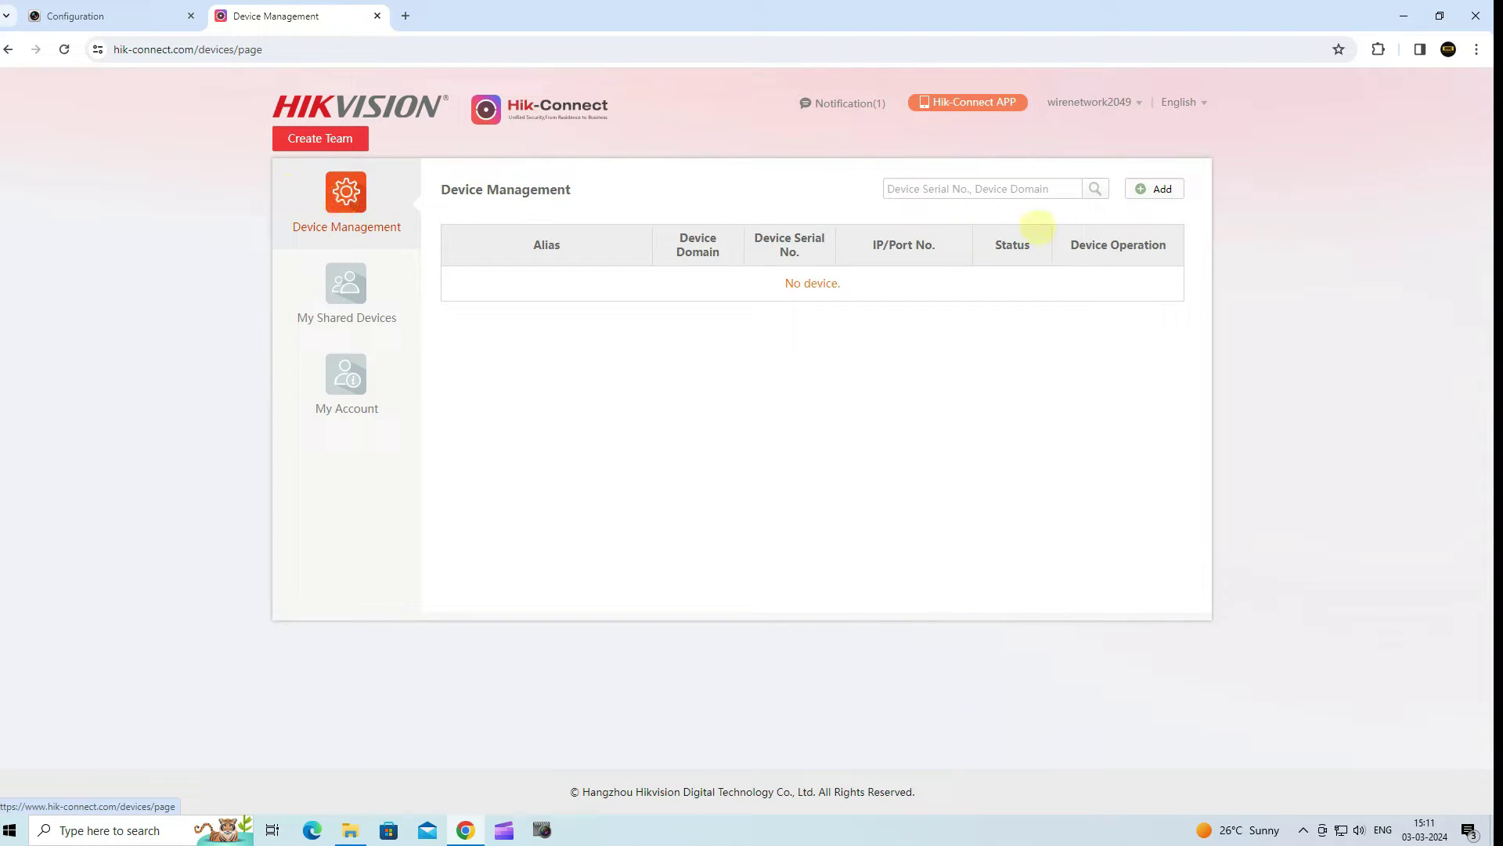
{"action": "left_click", "coordinate": [1157, 191]}
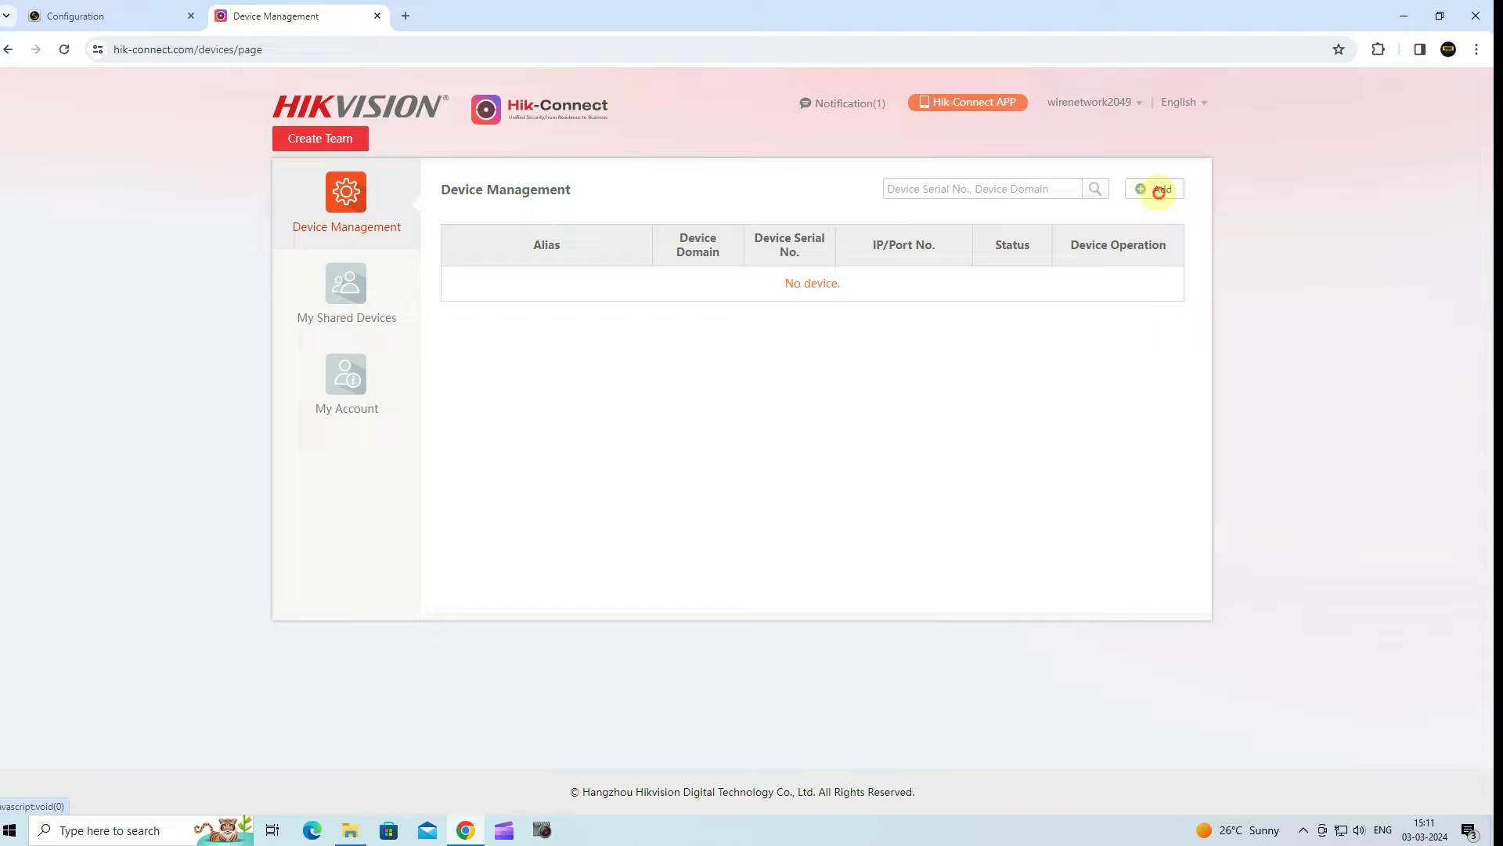
{"action": "left_click", "coordinate": [775, 357]}
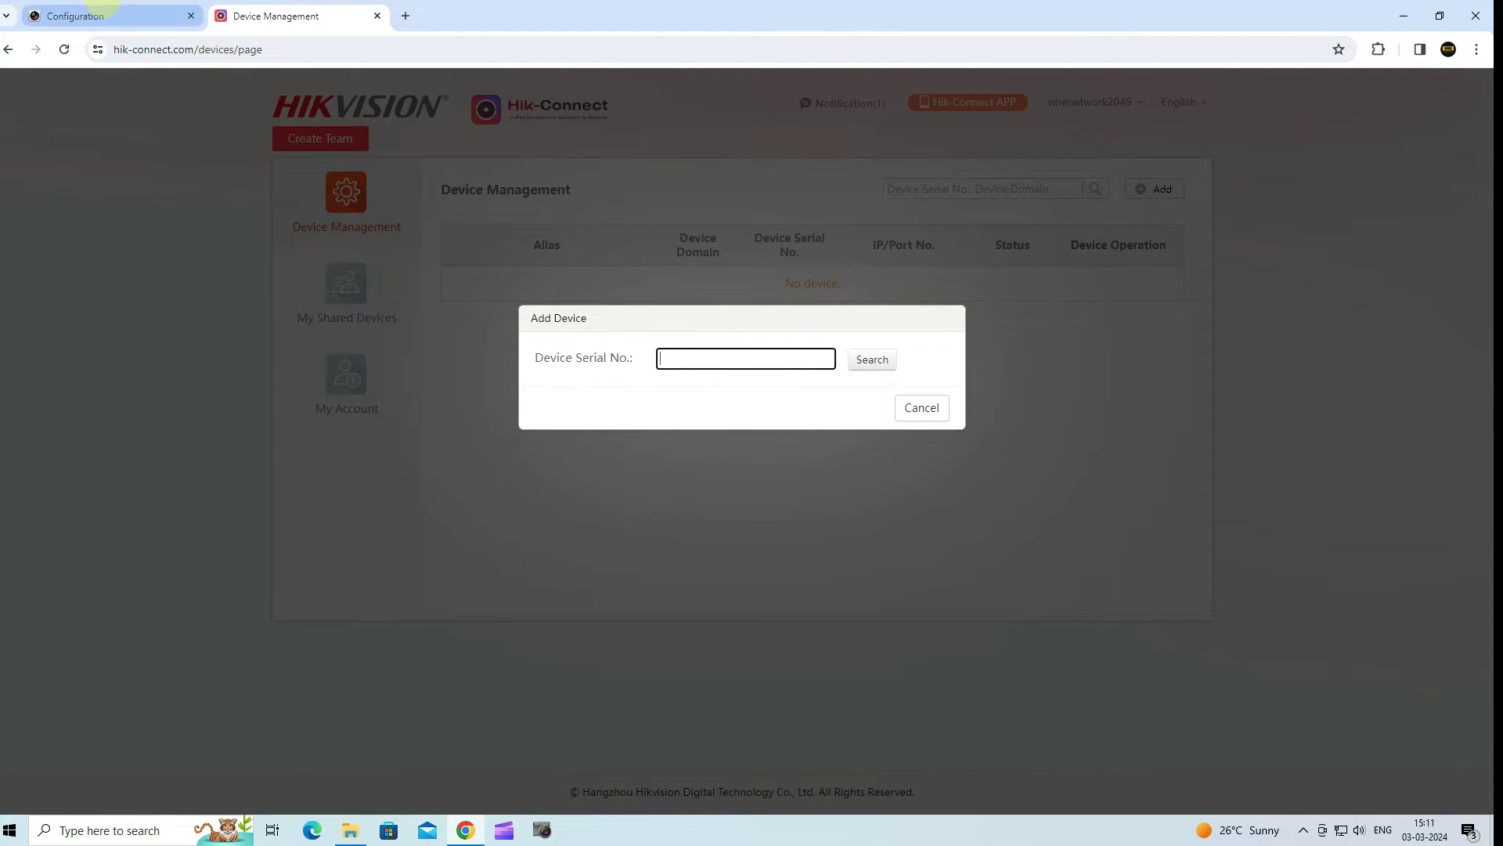
{"action": "left_click", "coordinate": [102, 11]}
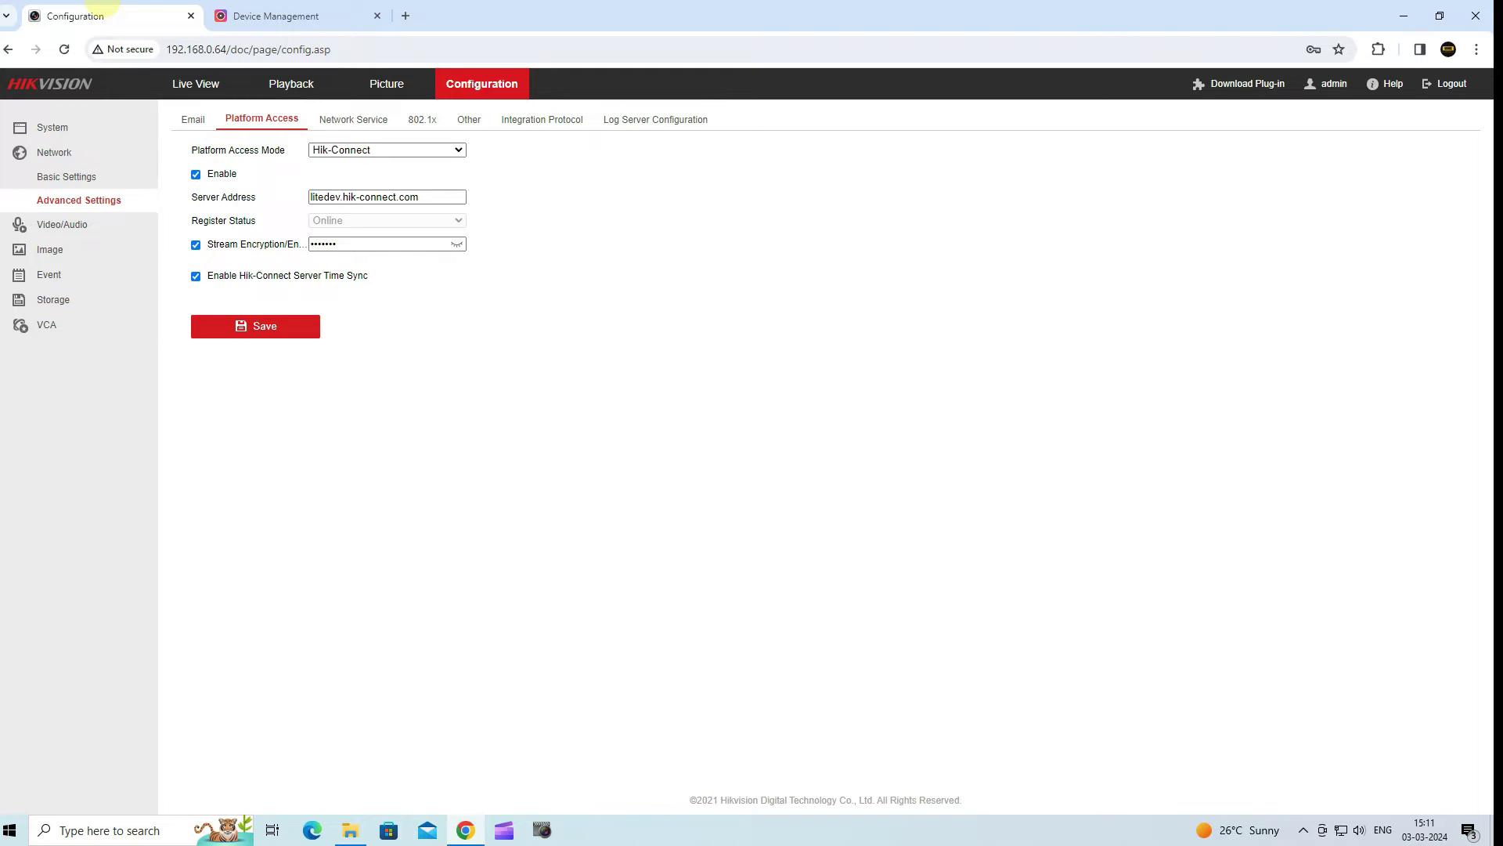
Copy the Serial No. from the NVR's System Settings basic information and return to Hik-Connect.
{"action": "left_click", "coordinate": [78, 125]}
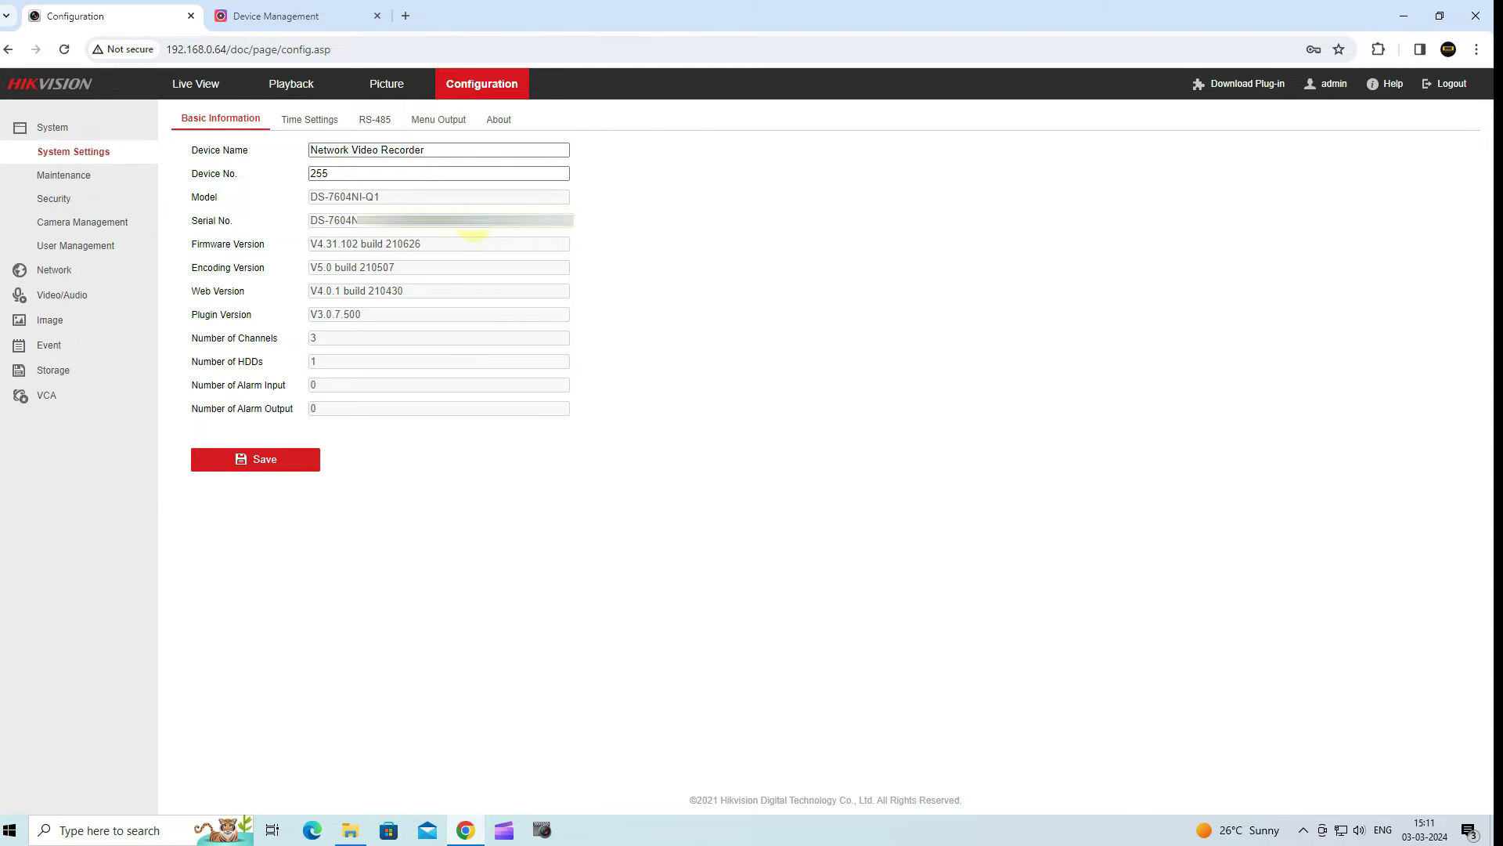
{"action": "right_click", "coordinate": [470, 232]}
{"action": "left_click", "coordinate": [474, 238]}
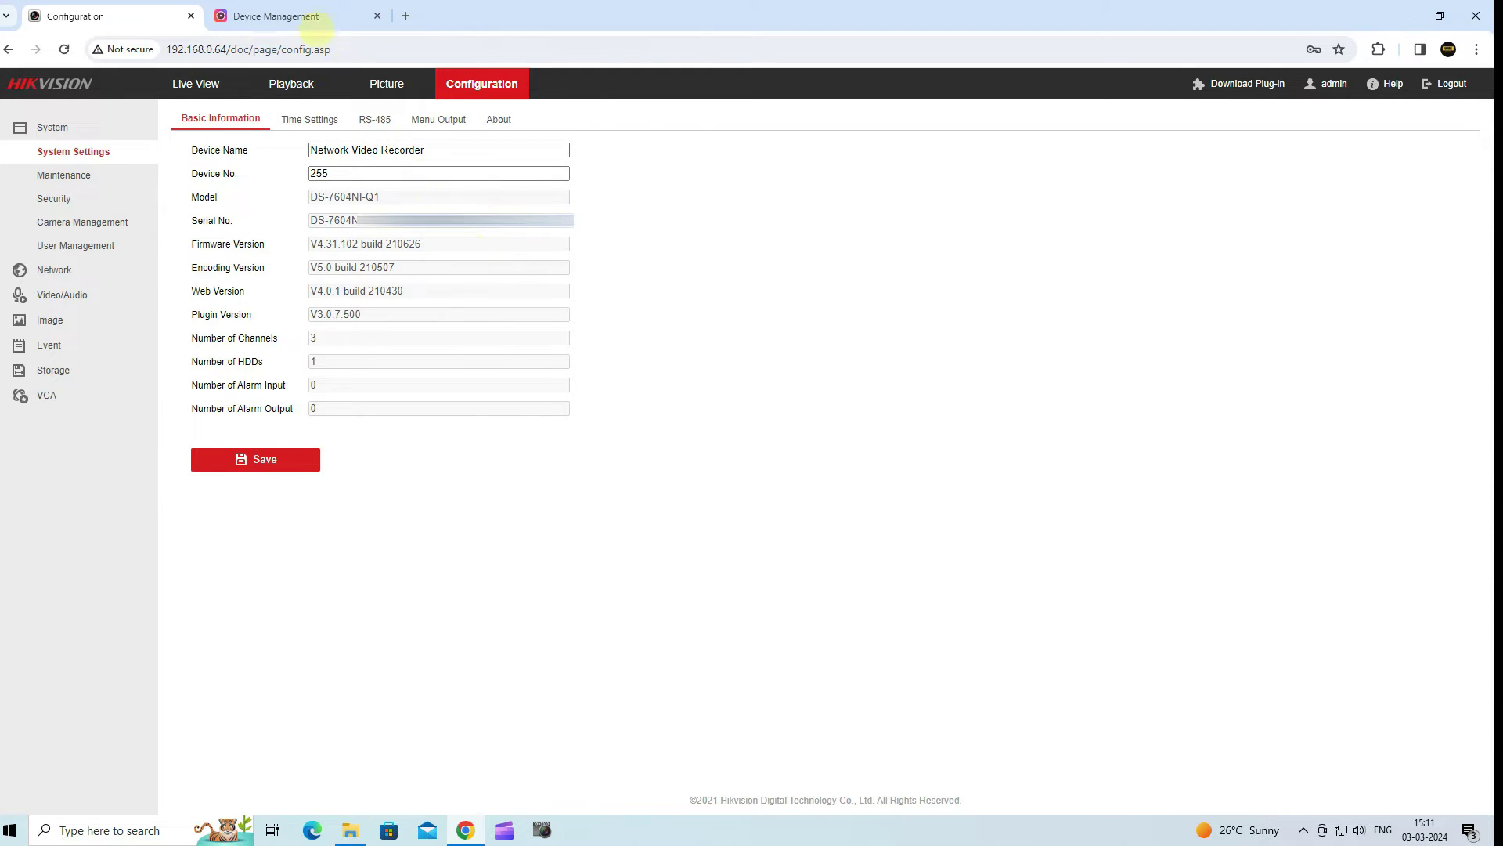
{"action": "left_click", "coordinate": [301, 15]}
Paste the NVR serial into Device Serial No., search, and add the found DS-7604NI-Q1.
{"action": "right_click", "coordinate": [696, 362]}
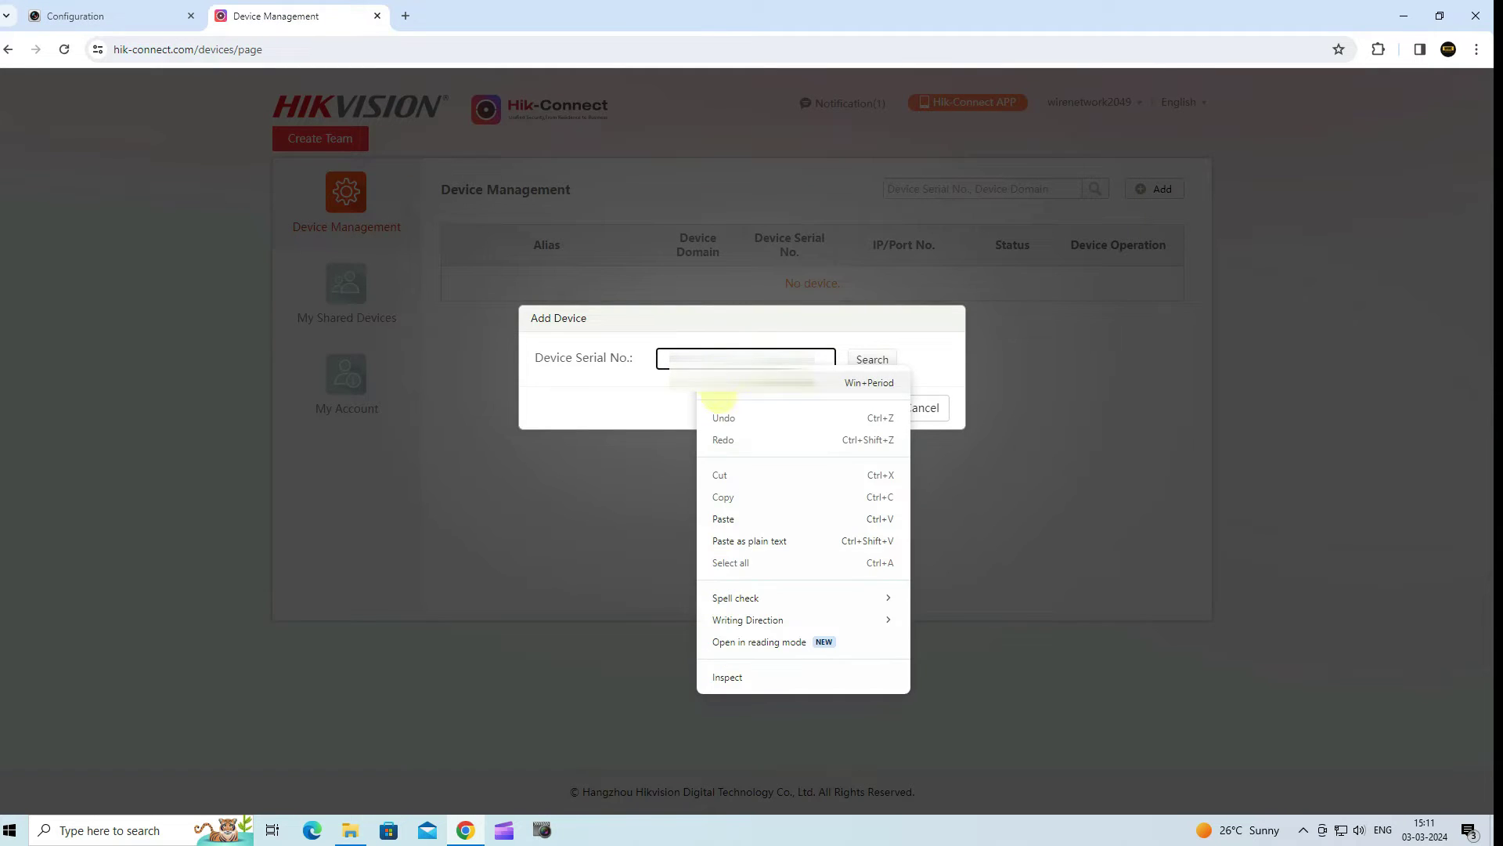
{"action": "left_click", "coordinate": [745, 518]}
{"action": "double_click", "coordinate": [661, 359]}
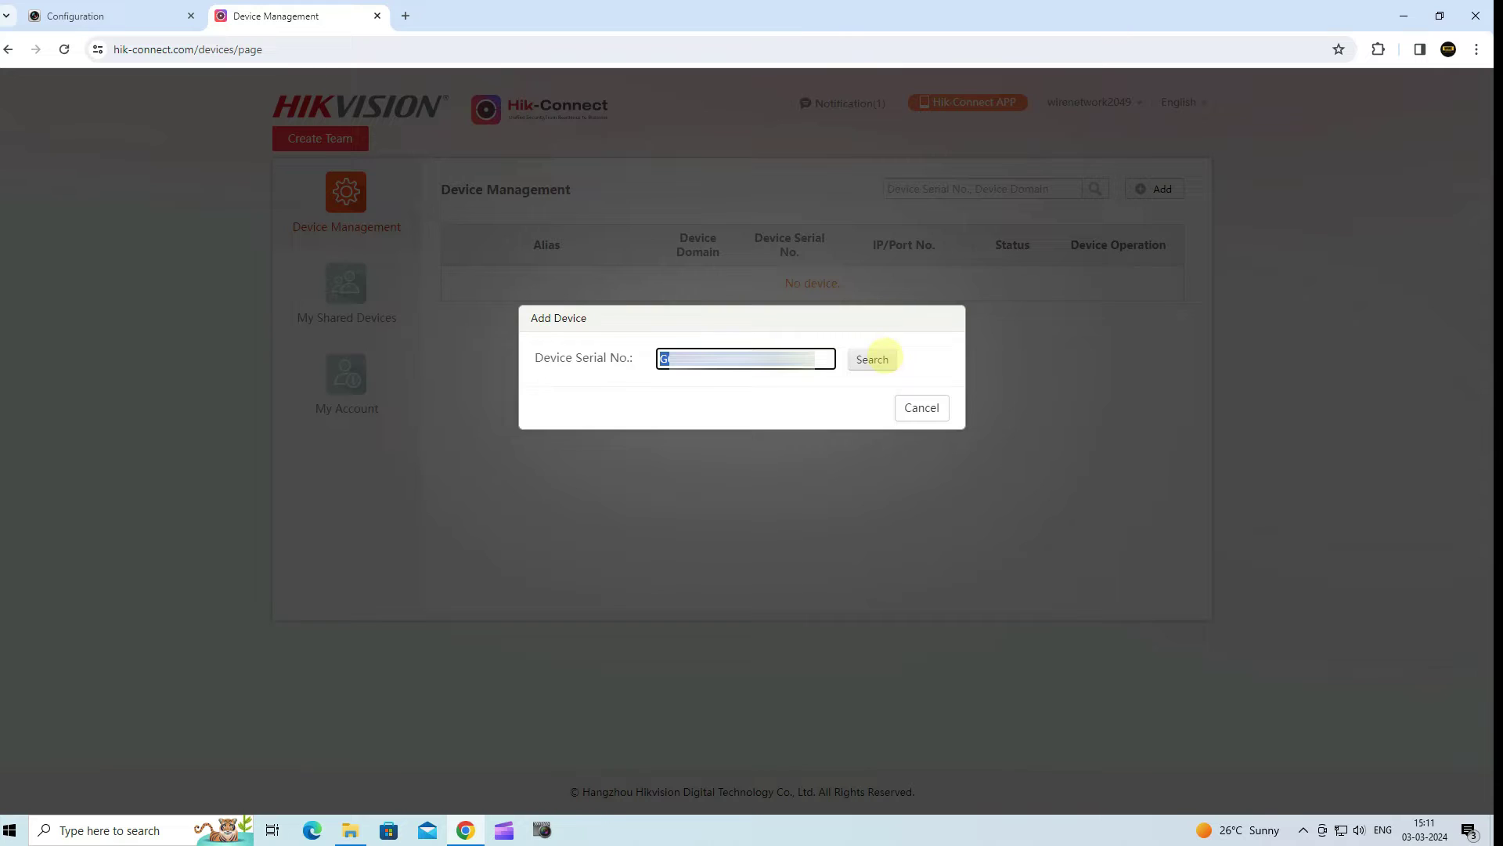
{"action": "left_click", "coordinate": [877, 358]}
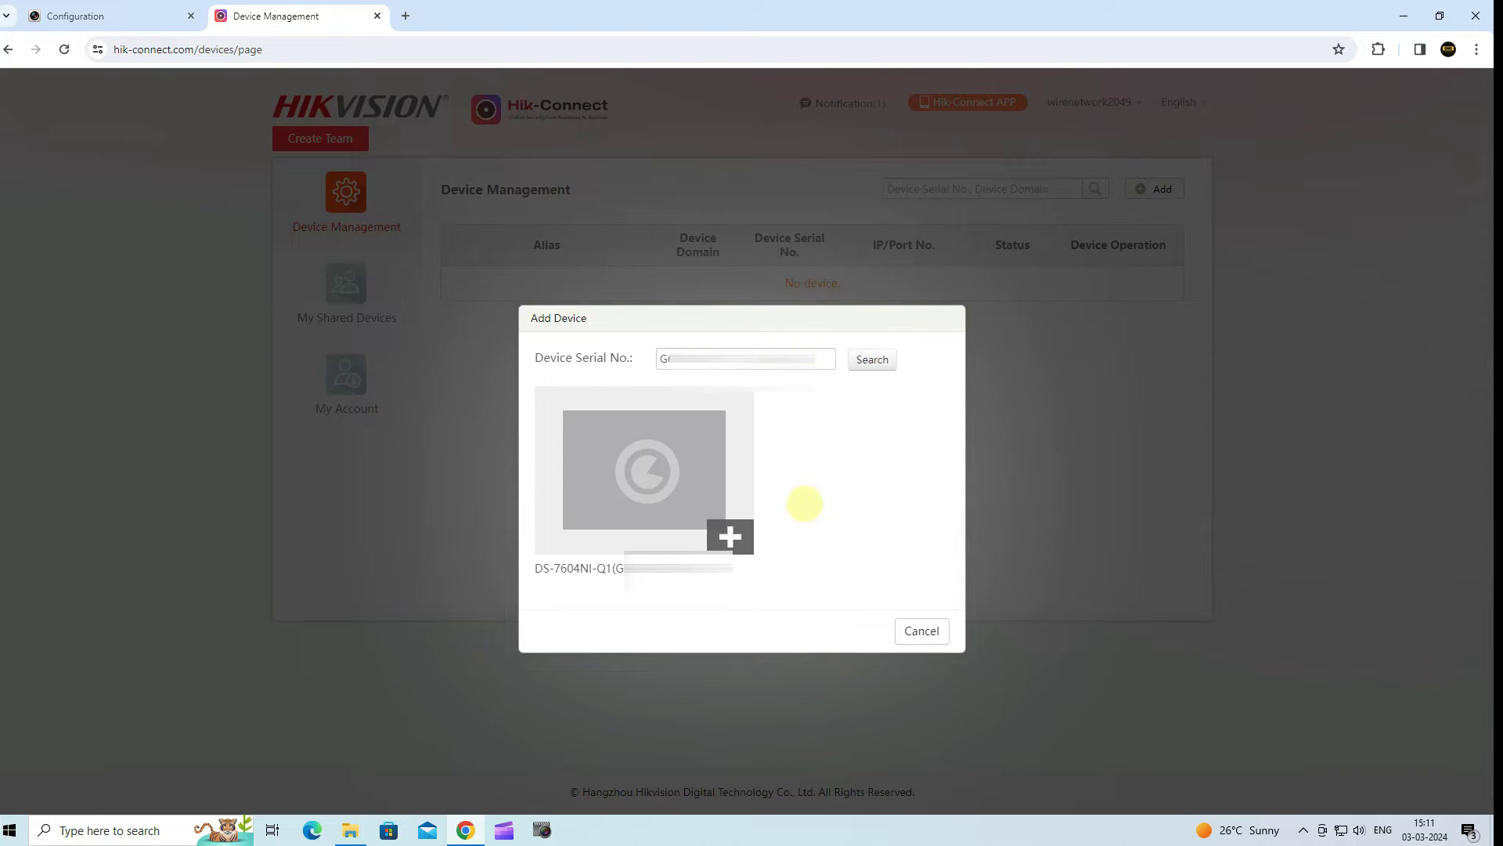
{"action": "left_click_drag", "start_coordinate": [616, 570], "coordinate": [733, 569]}
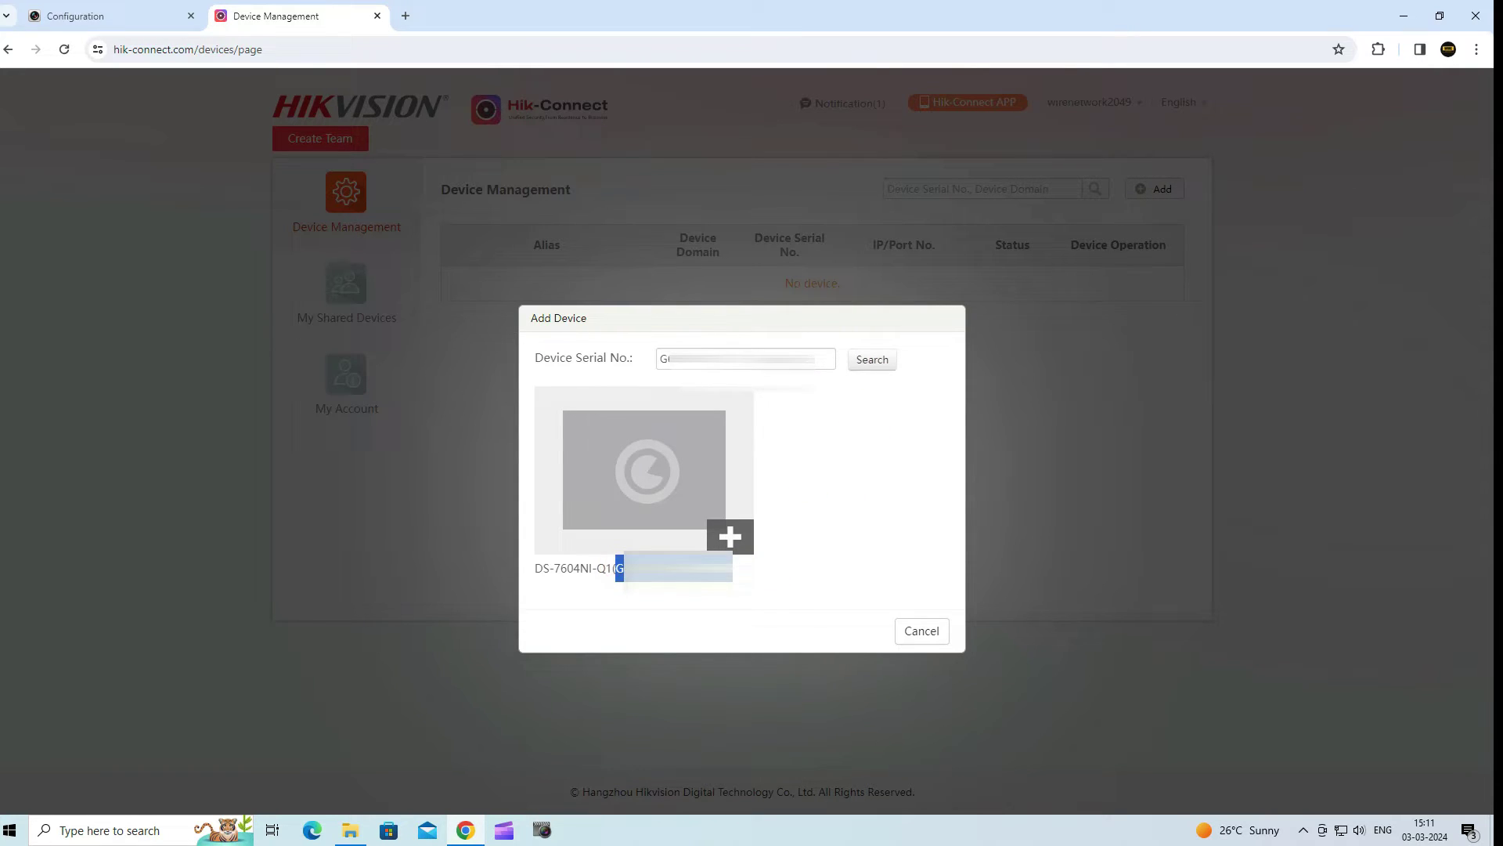
{"action": "left_click", "coordinate": [730, 537]}
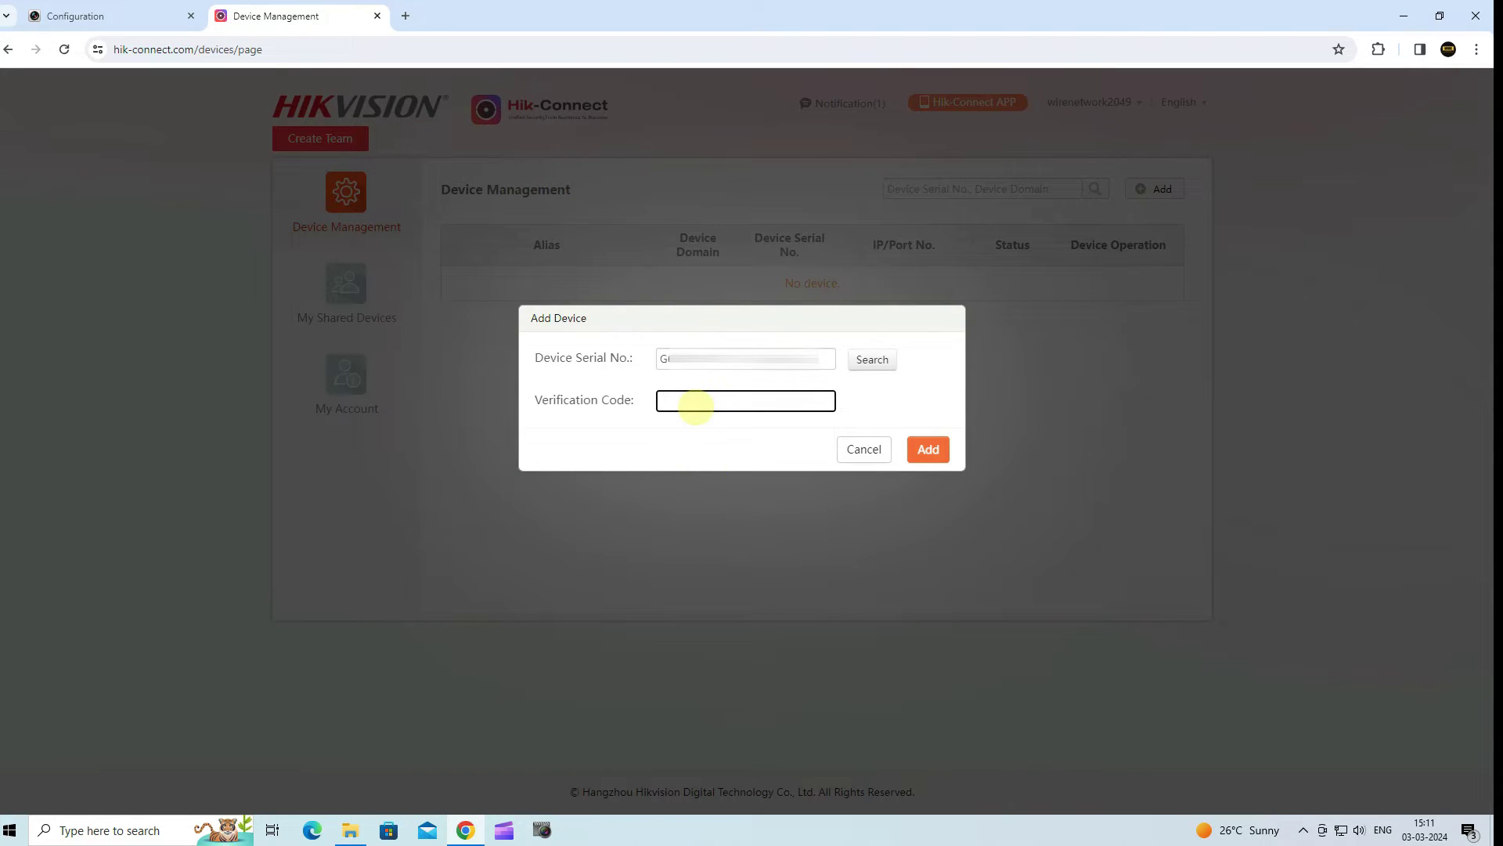
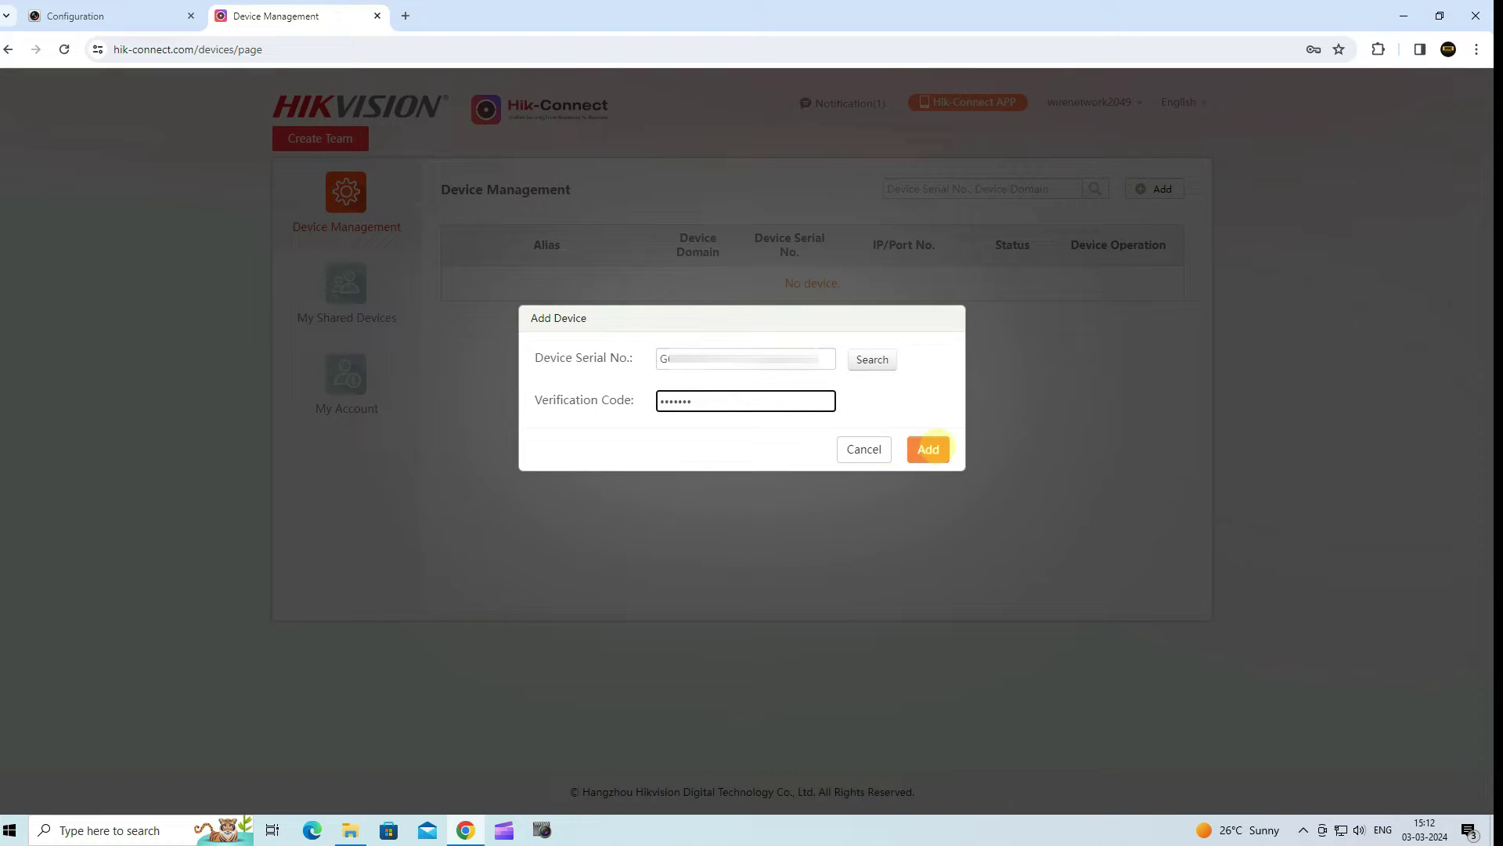
Enter the device's verification code and add the DS-7604NI-Q1 recorder.
{"action": "left_click", "coordinate": [932, 449]}
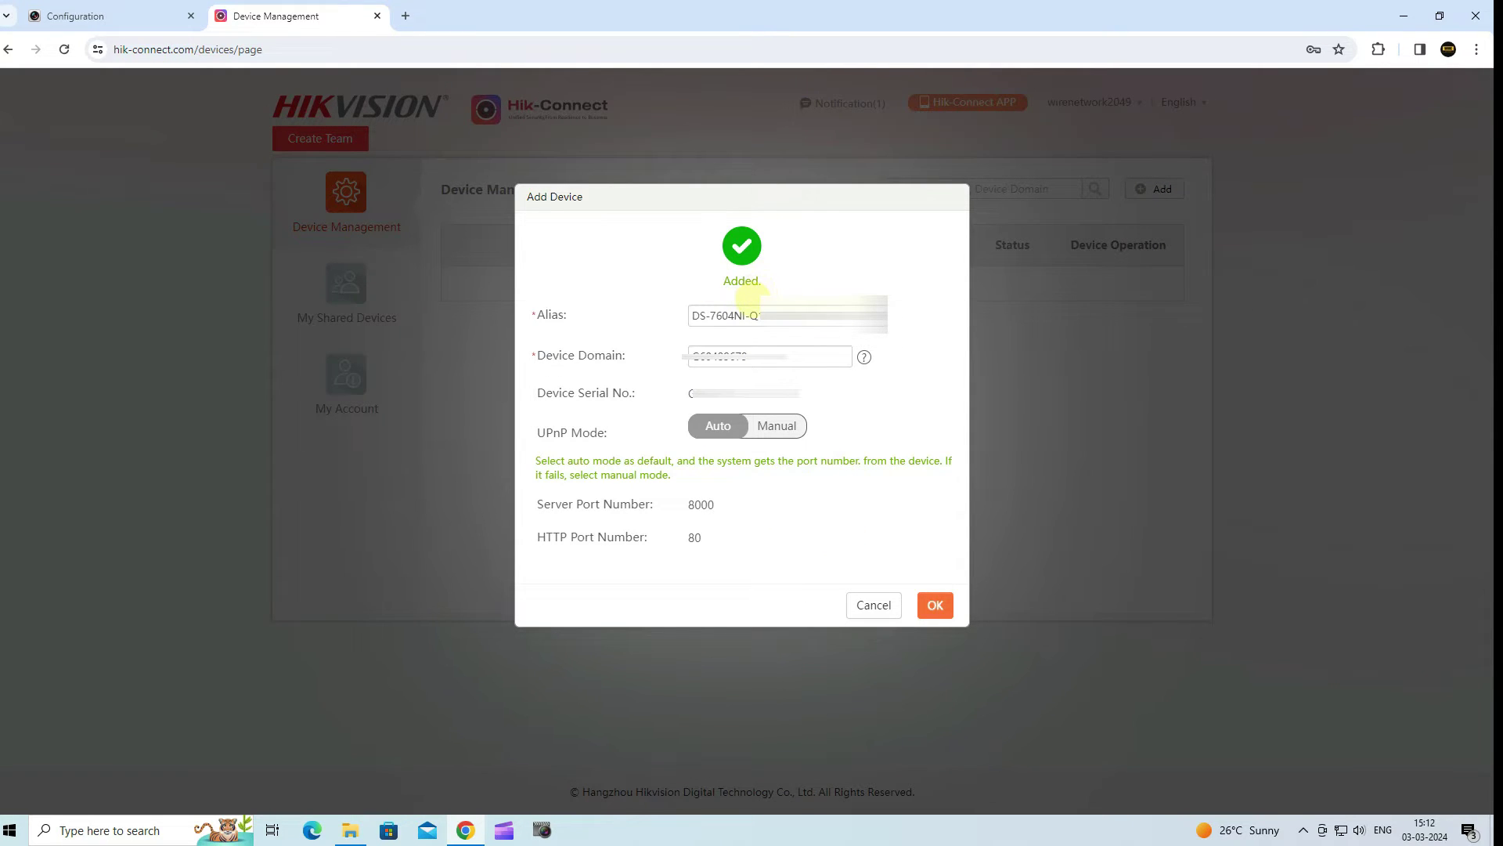
Confirm the added DS-7604NI-Q1 with OK, then log out of the Hik-Connect account.
{"action": "left_click_drag", "start_coordinate": [715, 504], "coordinate": [705, 537]}
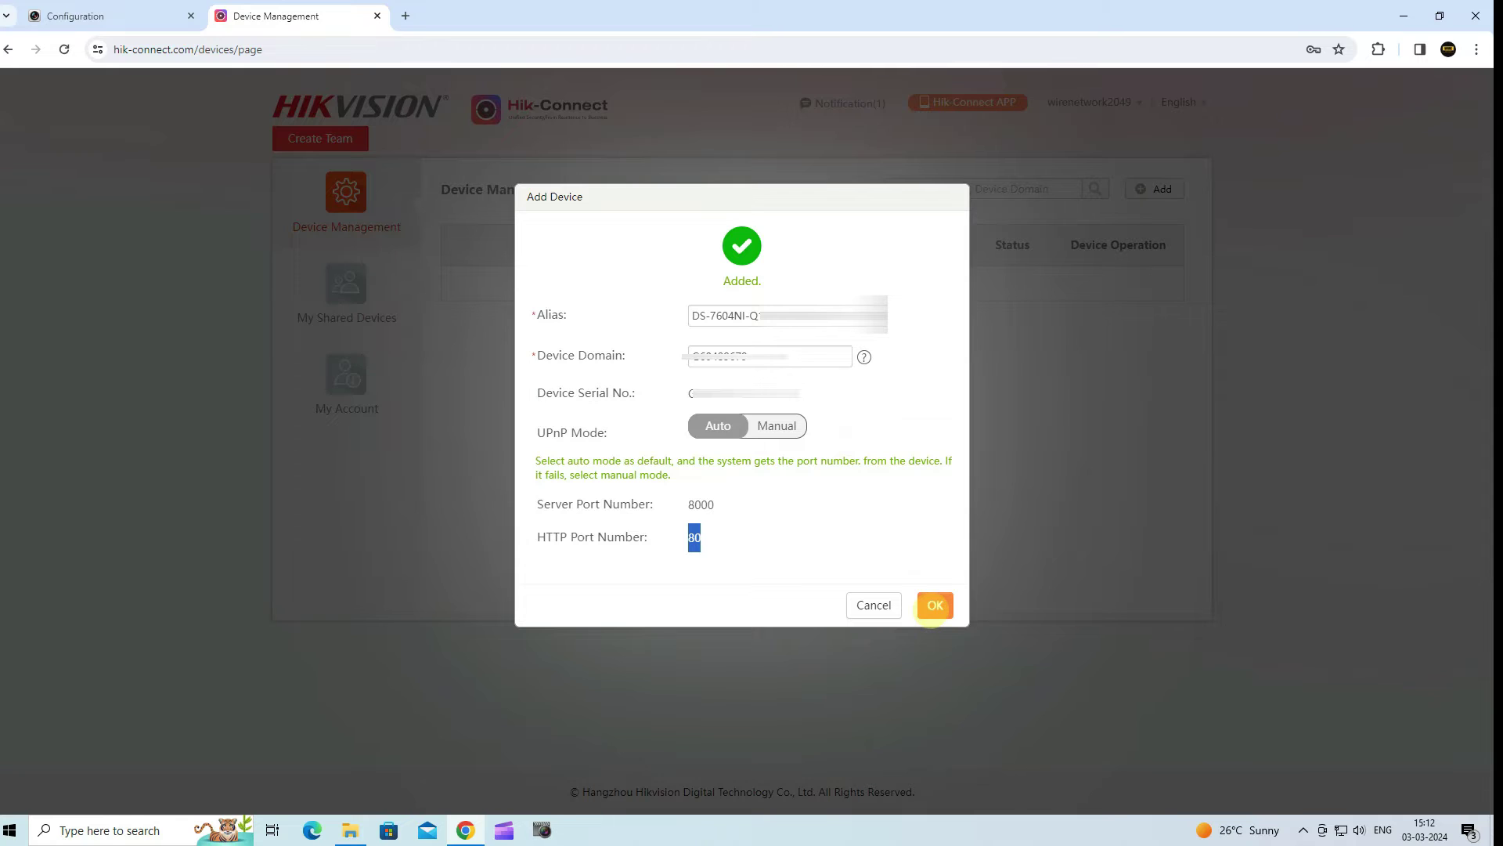
{"action": "left_click", "coordinate": [935, 607]}
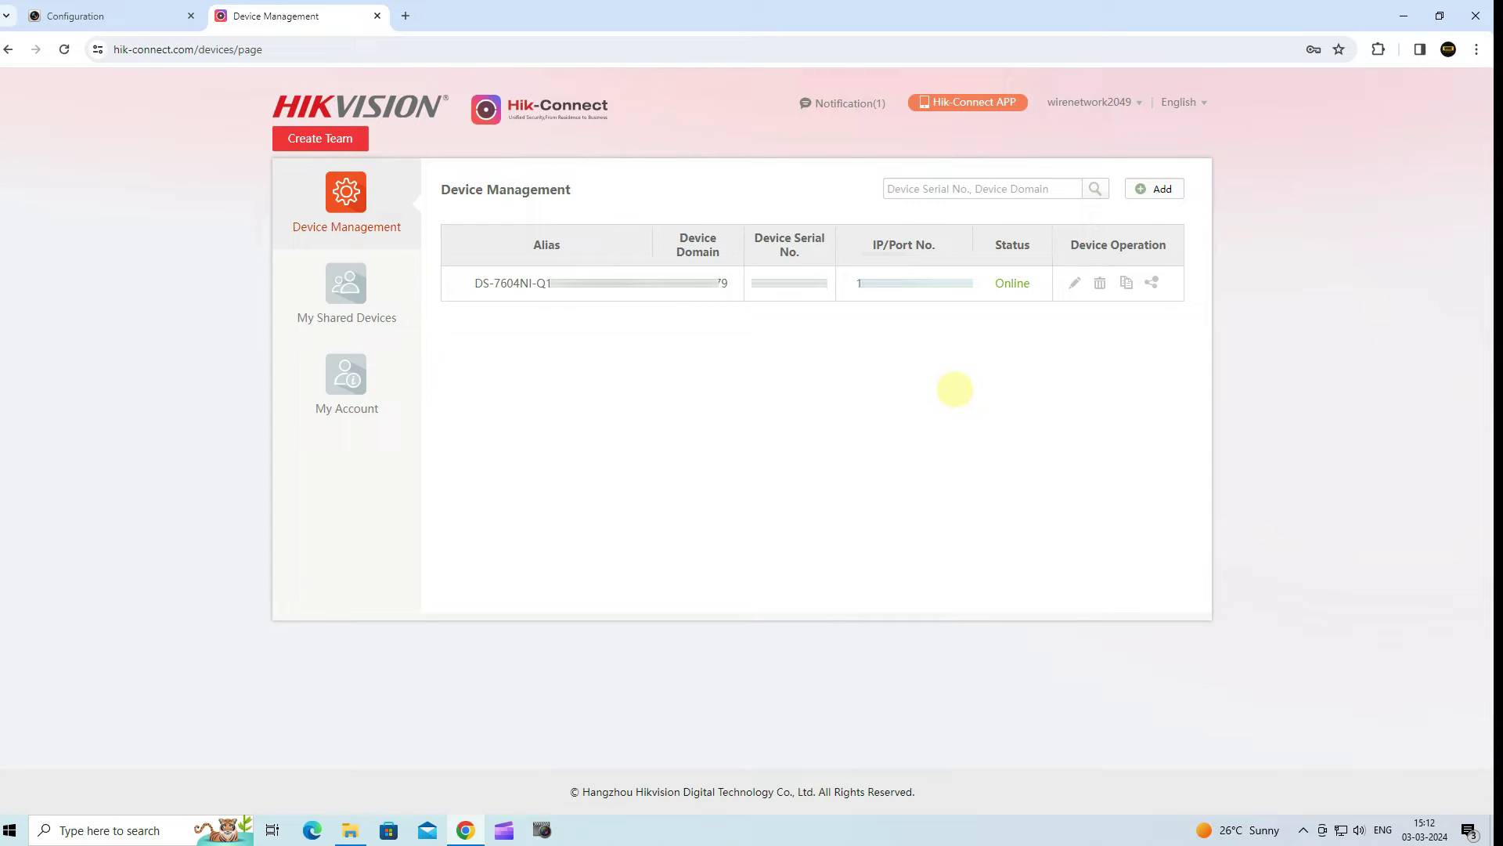
{"action": "left_click", "coordinate": [1121, 110]}
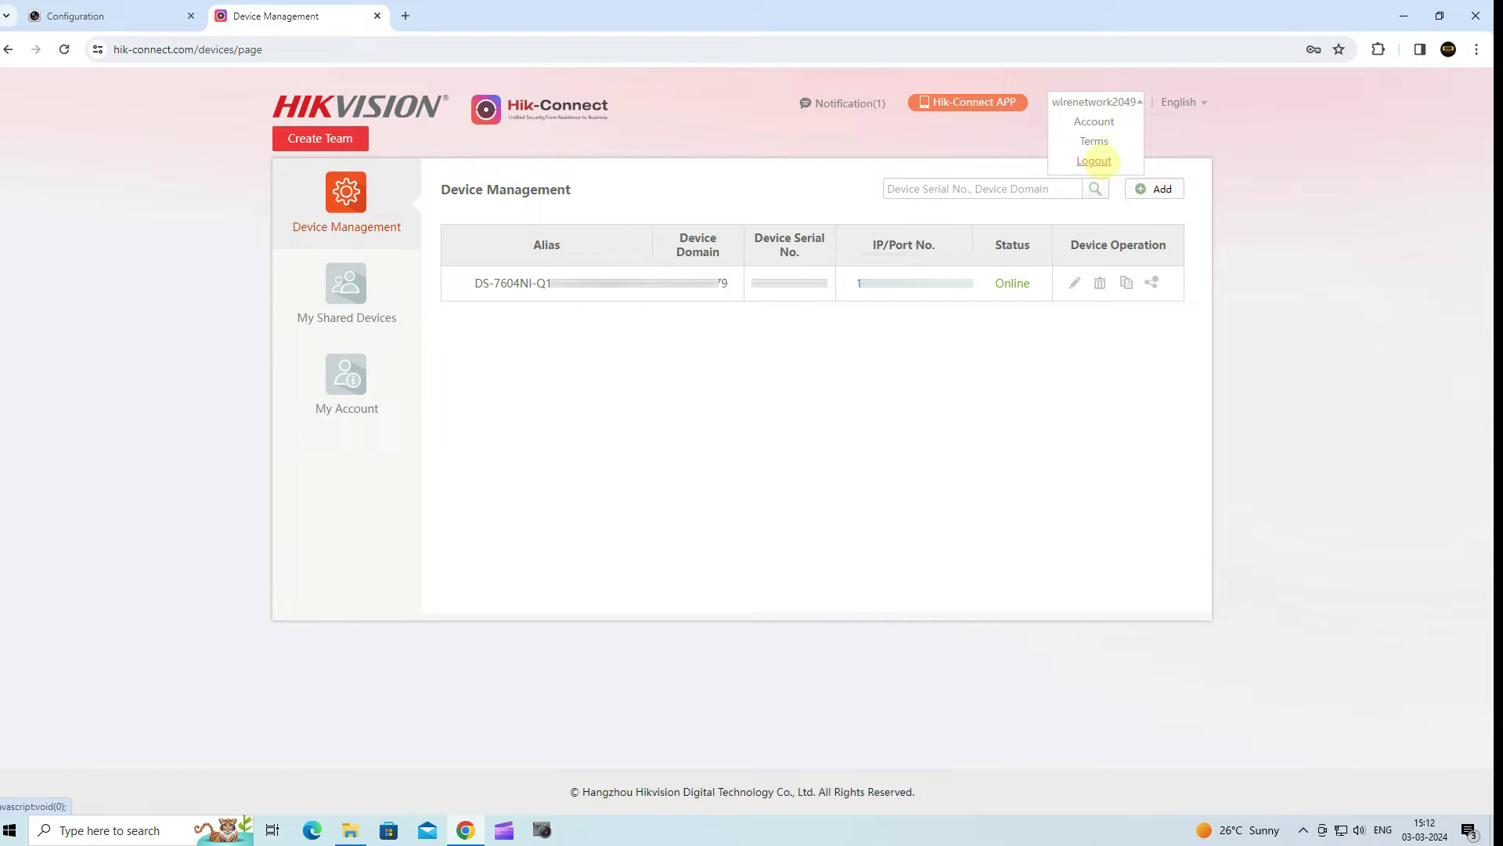
{"action": "left_click", "coordinate": [1093, 161]}
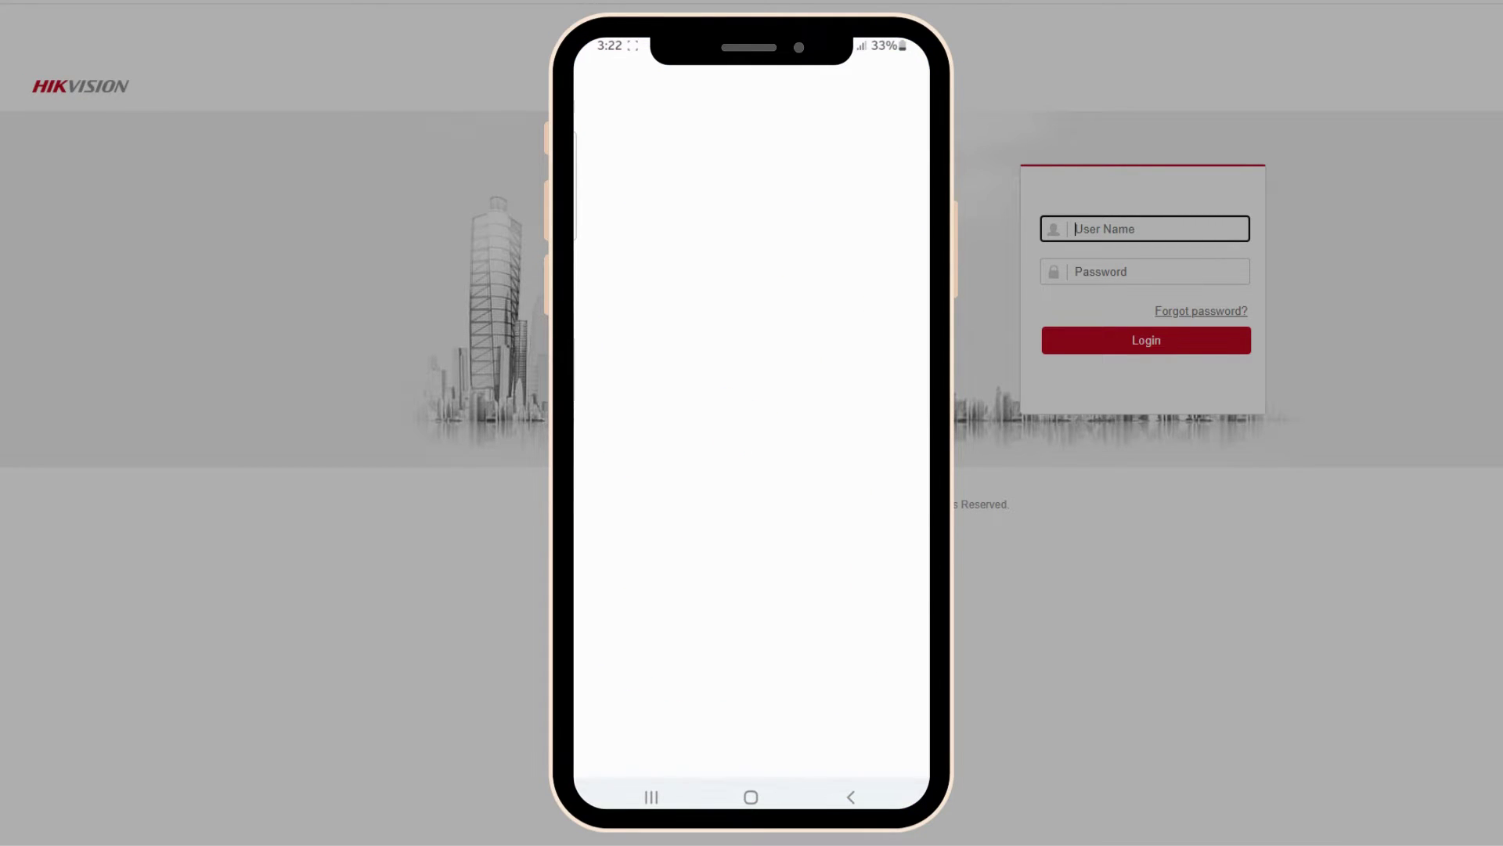
Search the Play Store for 'hilook', install the HiLook app and launch it.
{"action": "left_click", "coordinate": [709, 81]}
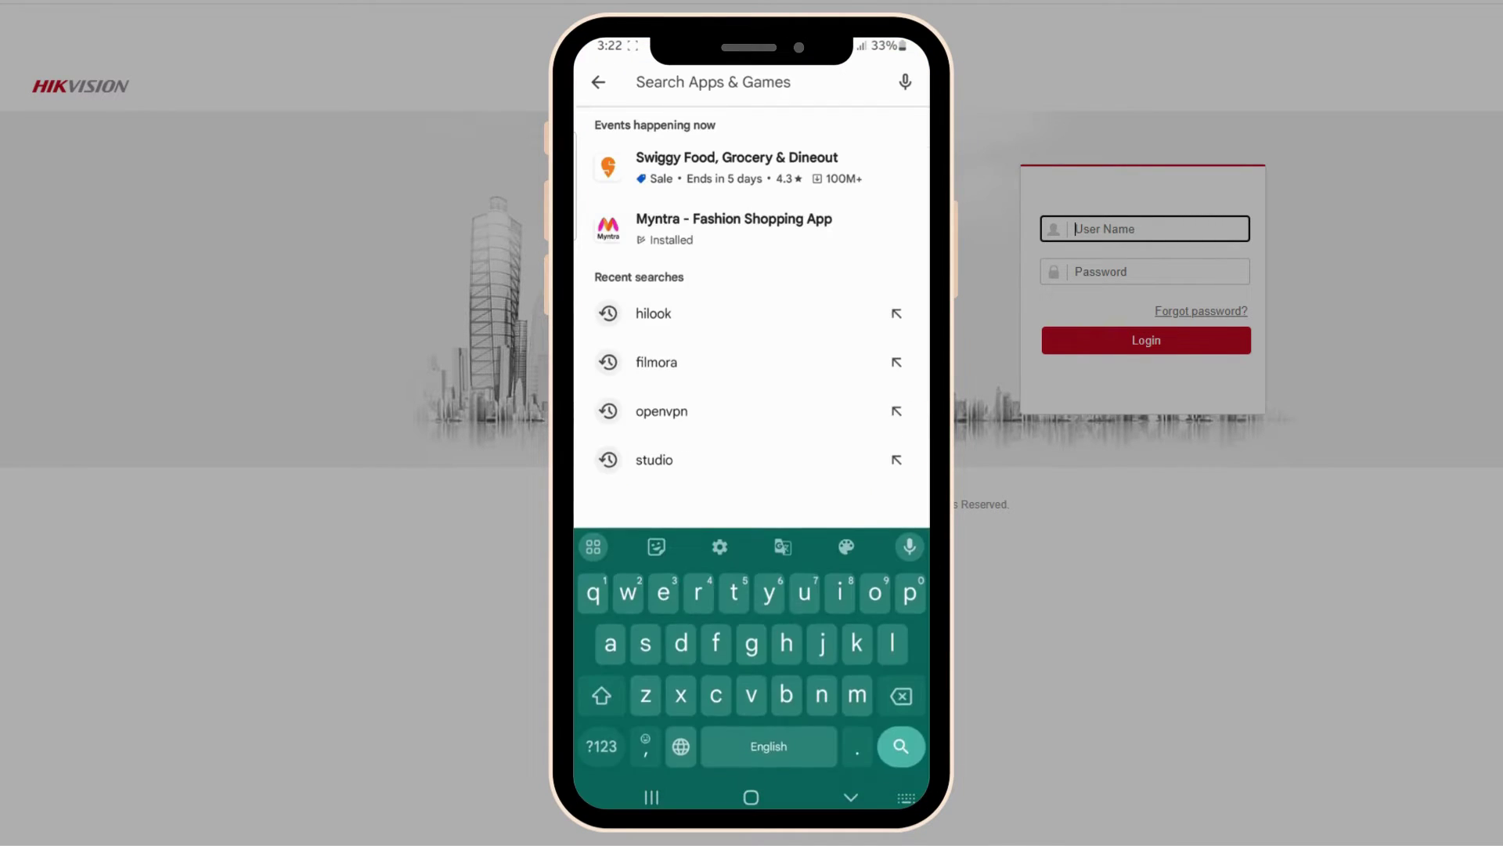
{"action": "type", "text": "hilook"}
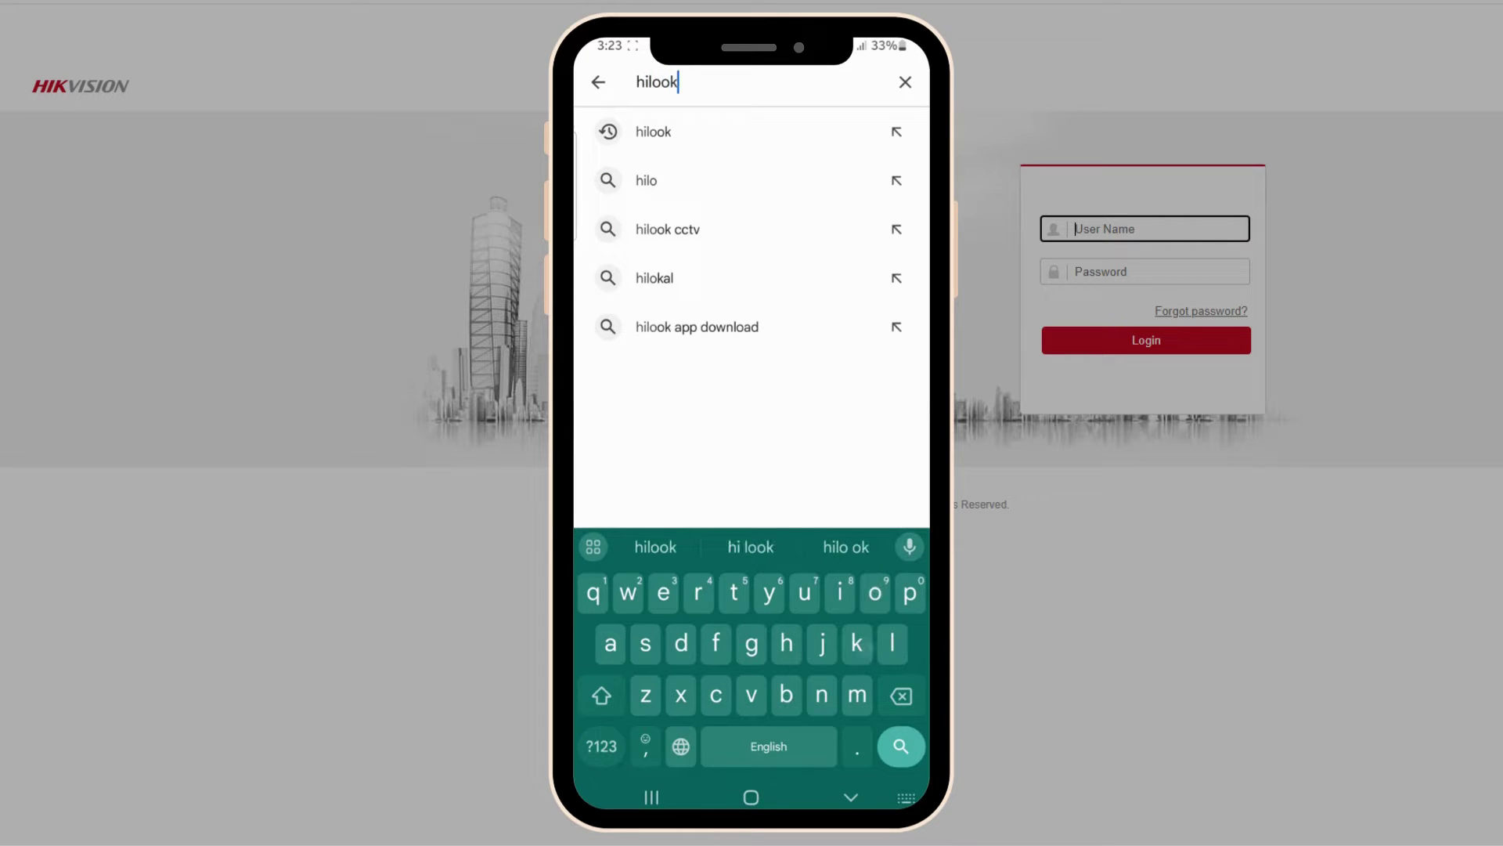
{"action": "key", "text": "Return"}
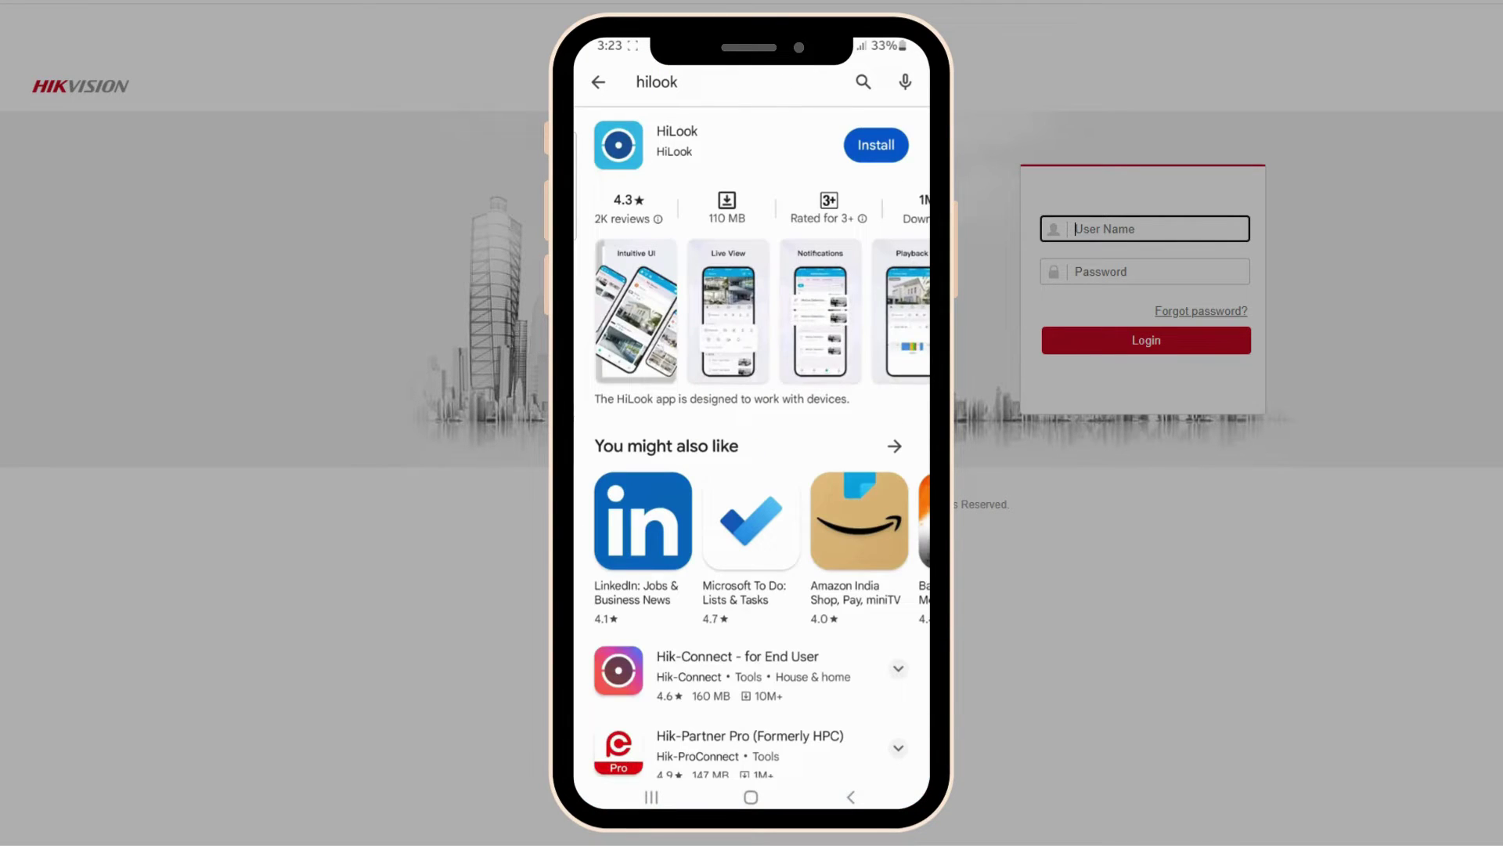
{"action": "left_click", "coordinate": [875, 145]}
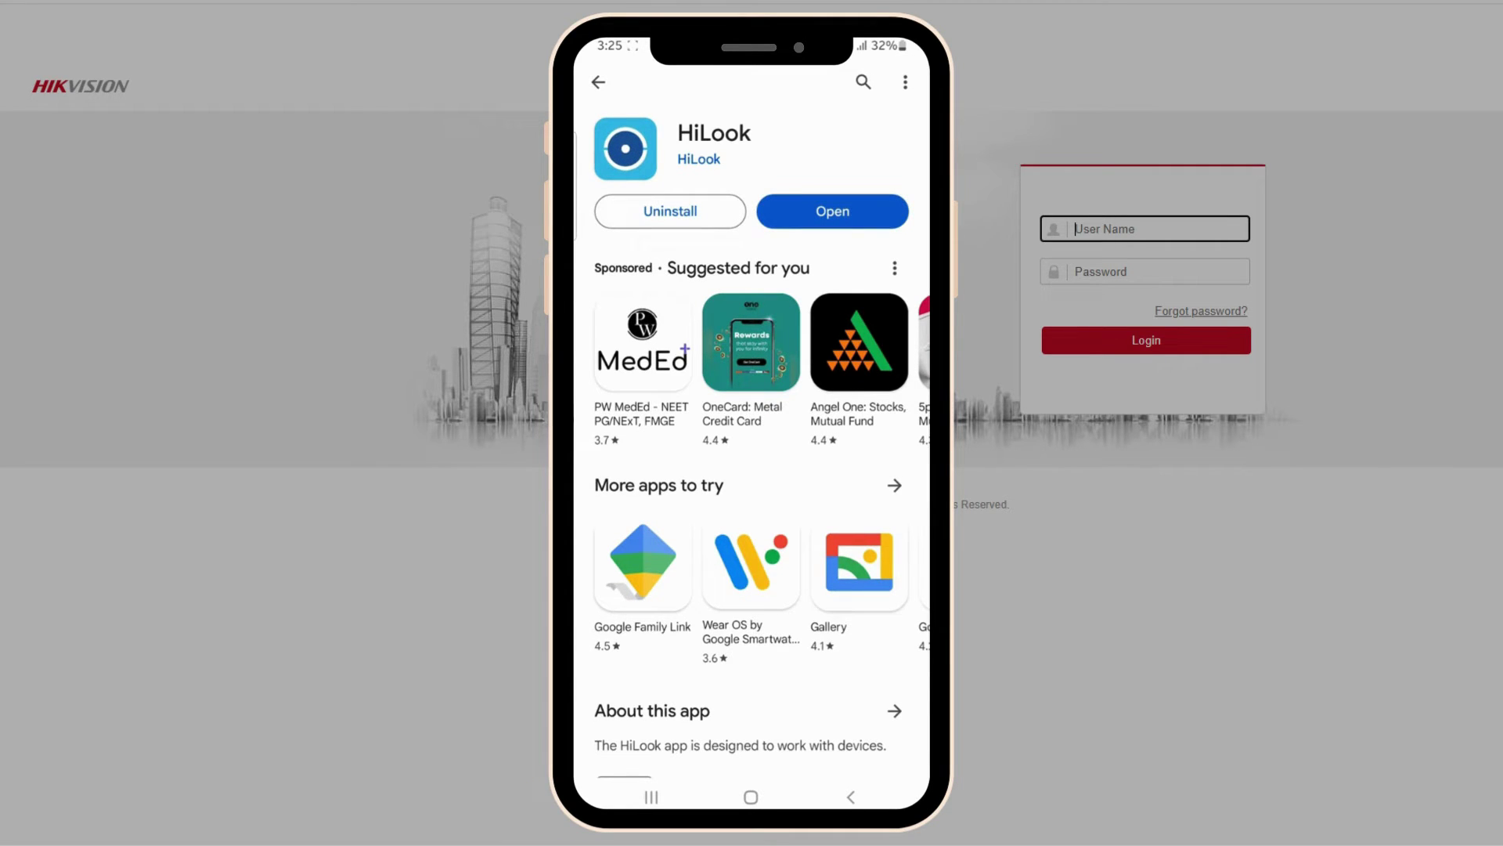
{"action": "left_click", "coordinate": [888, 216]}
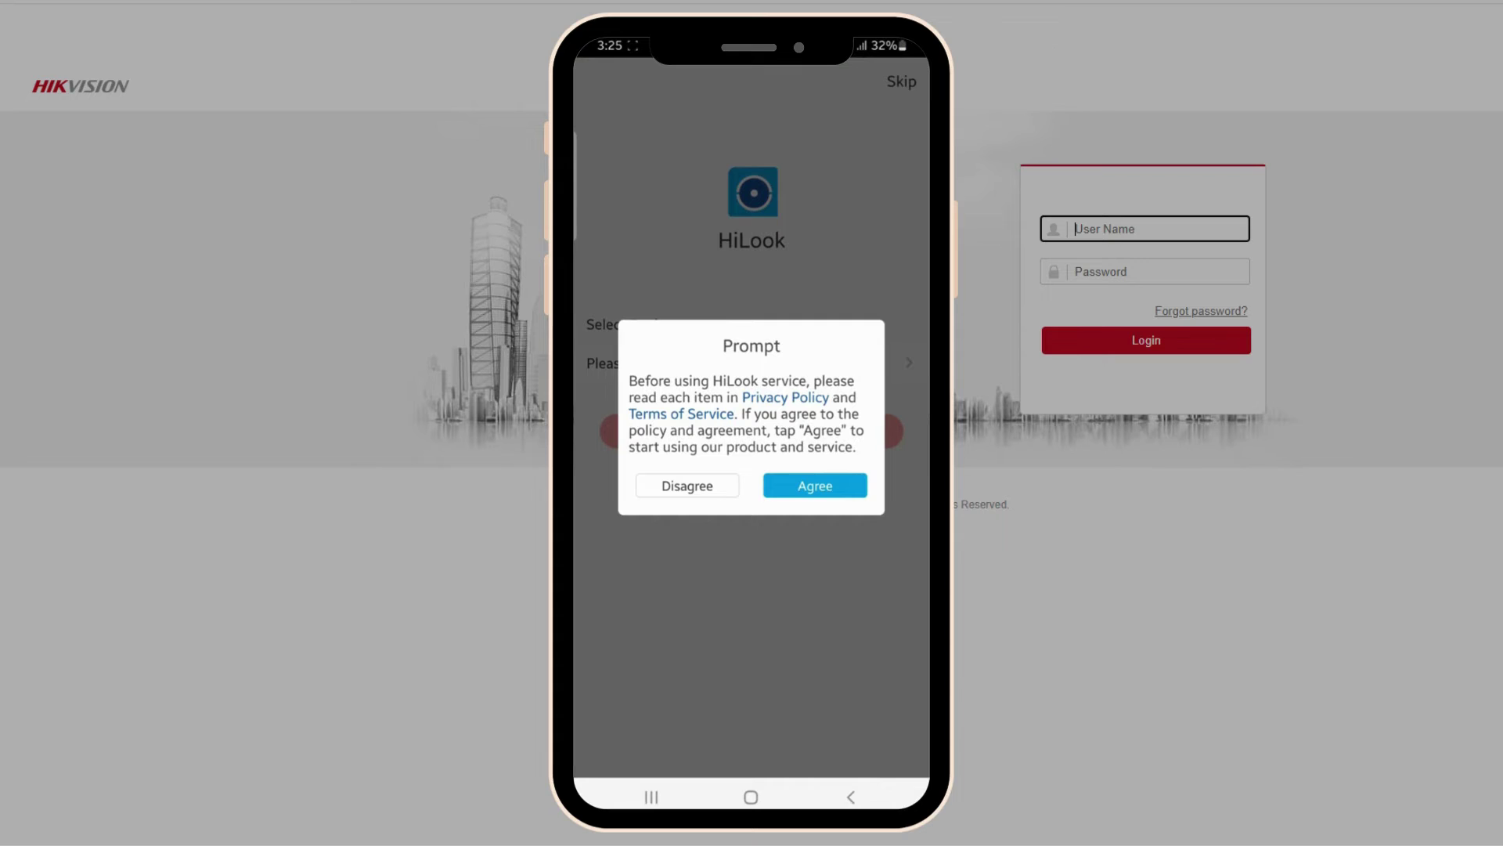
Accept HiLook's privacy policy and terms, then search for and confirm India as the region.
{"action": "left_click", "coordinate": [849, 487]}
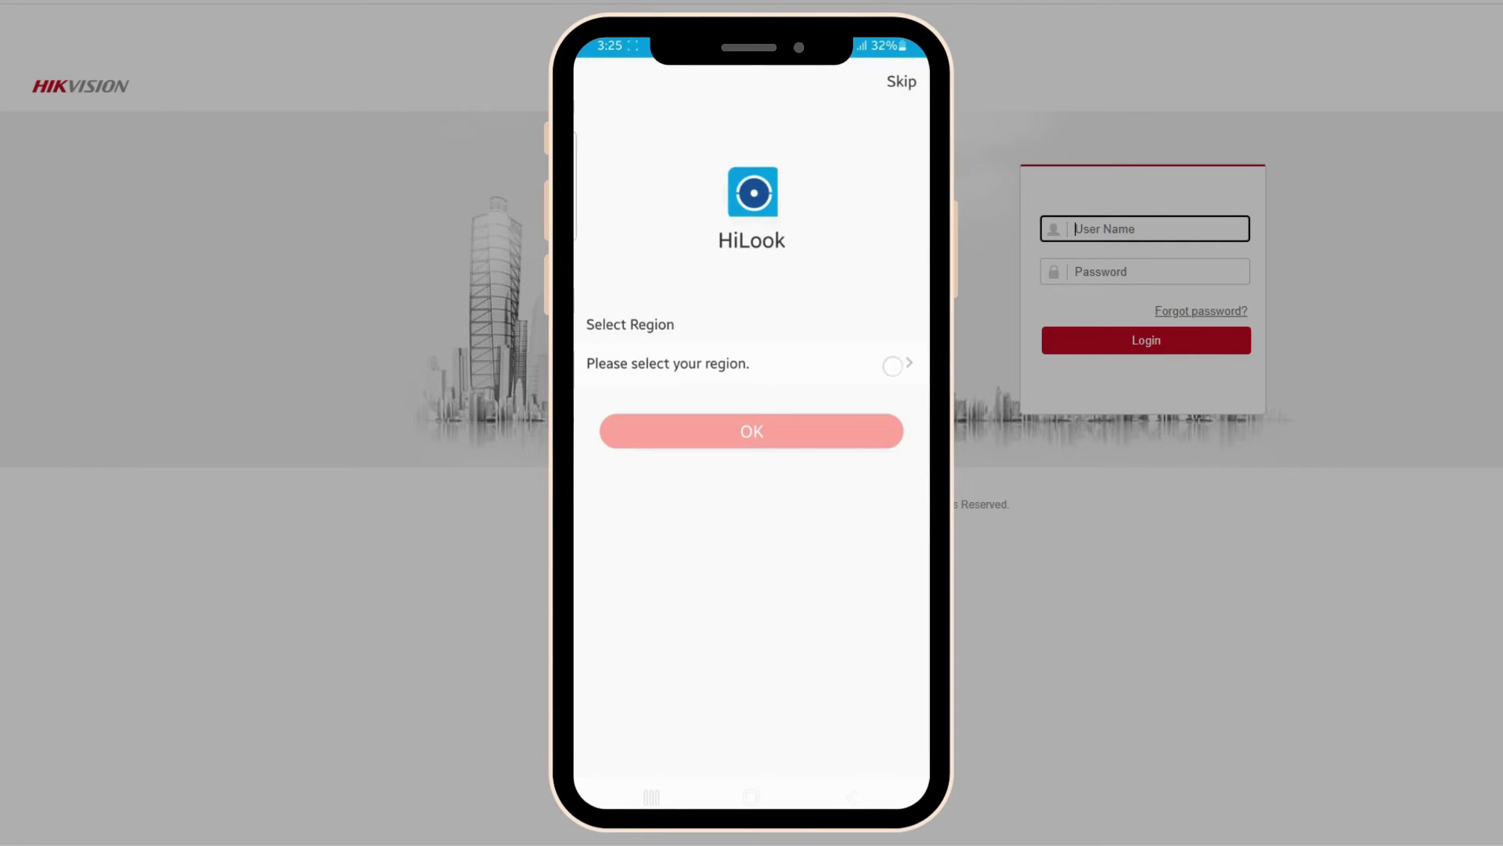
{"action": "left_click", "coordinate": [892, 366]}
{"action": "left_click", "coordinate": [627, 117]}
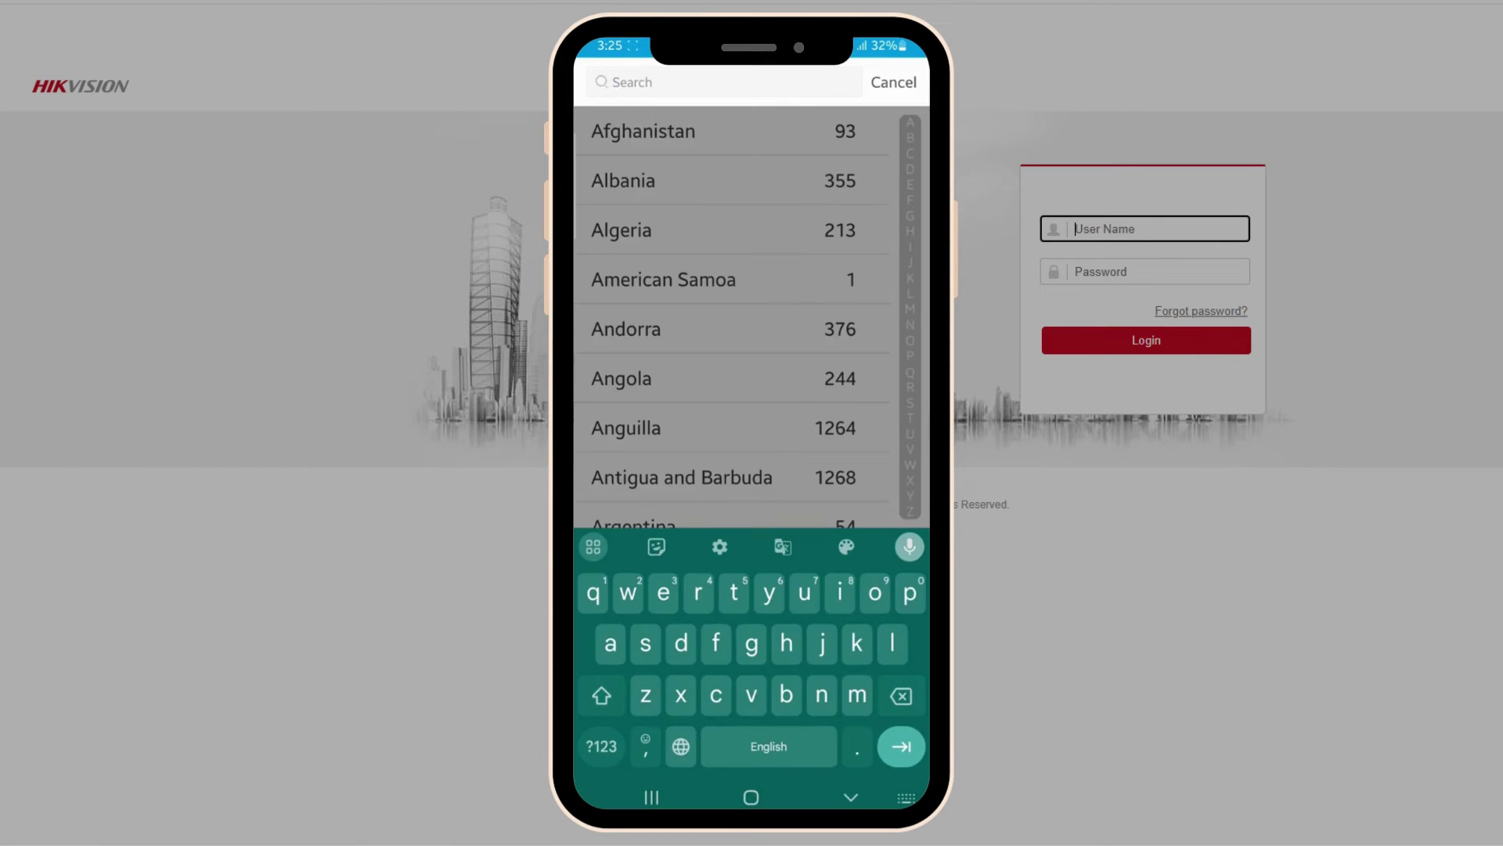
{"action": "type", "text": "ind"}
{"action": "left_click", "coordinate": [617, 177]}
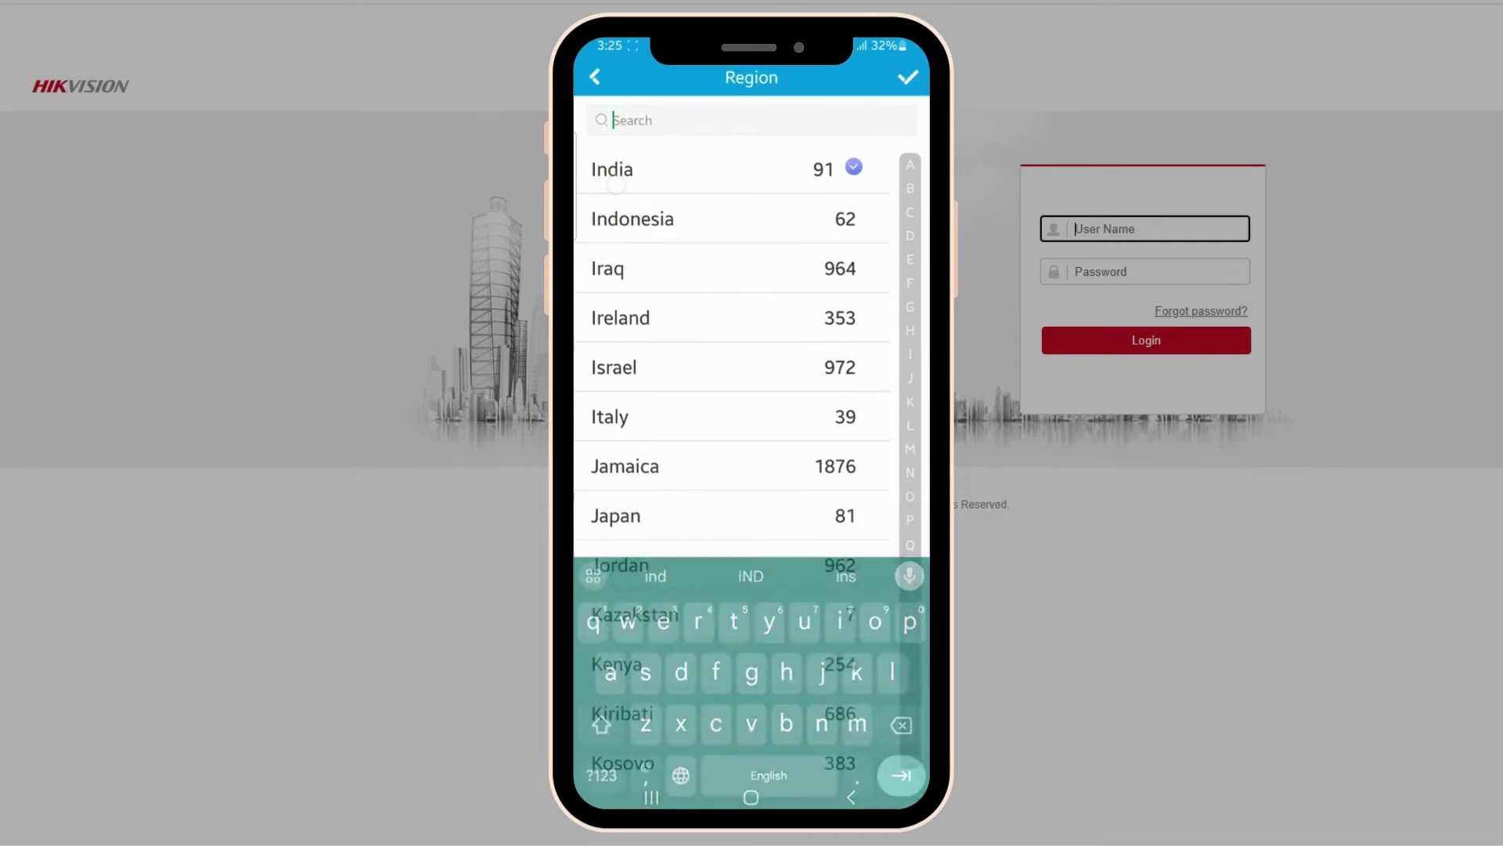
{"action": "left_click", "coordinate": [909, 77]}
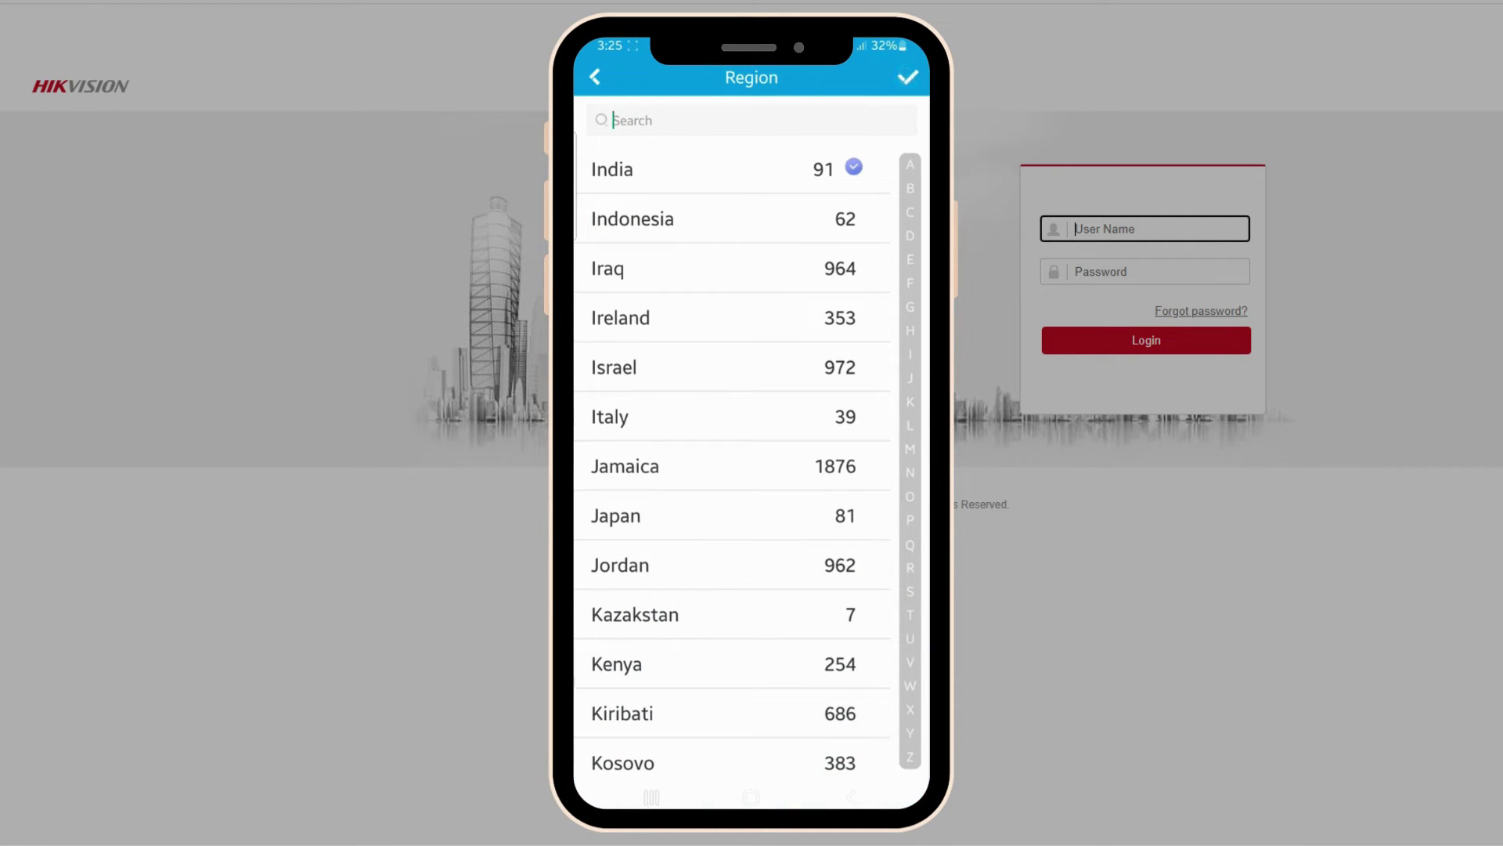
{"action": "left_click", "coordinate": [908, 72]}
{"action": "left_click", "coordinate": [818, 74]}
{"action": "left_click", "coordinate": [909, 77]}
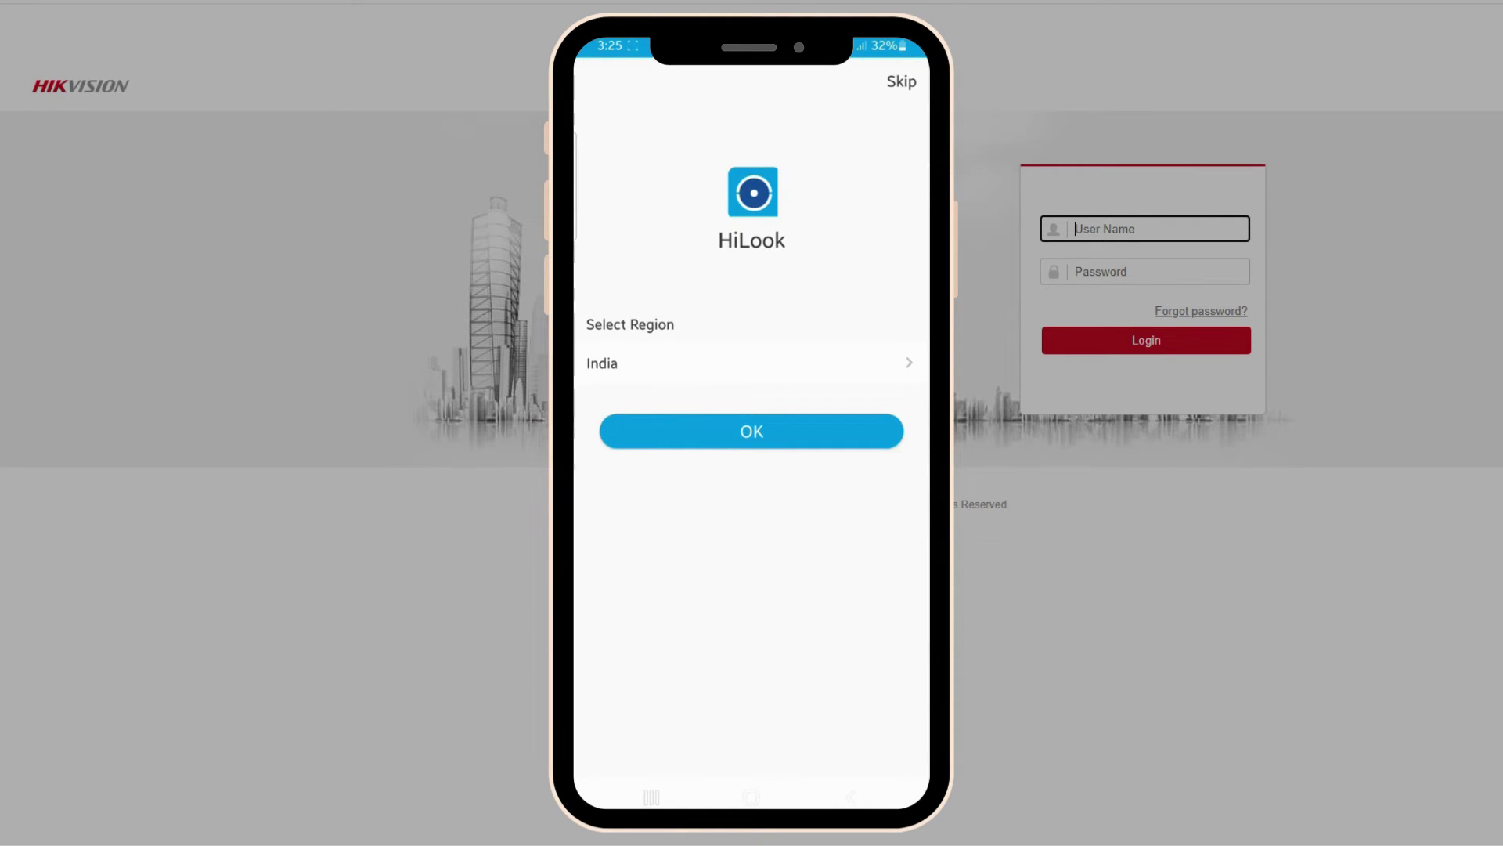
{"action": "left_click", "coordinate": [752, 431]}
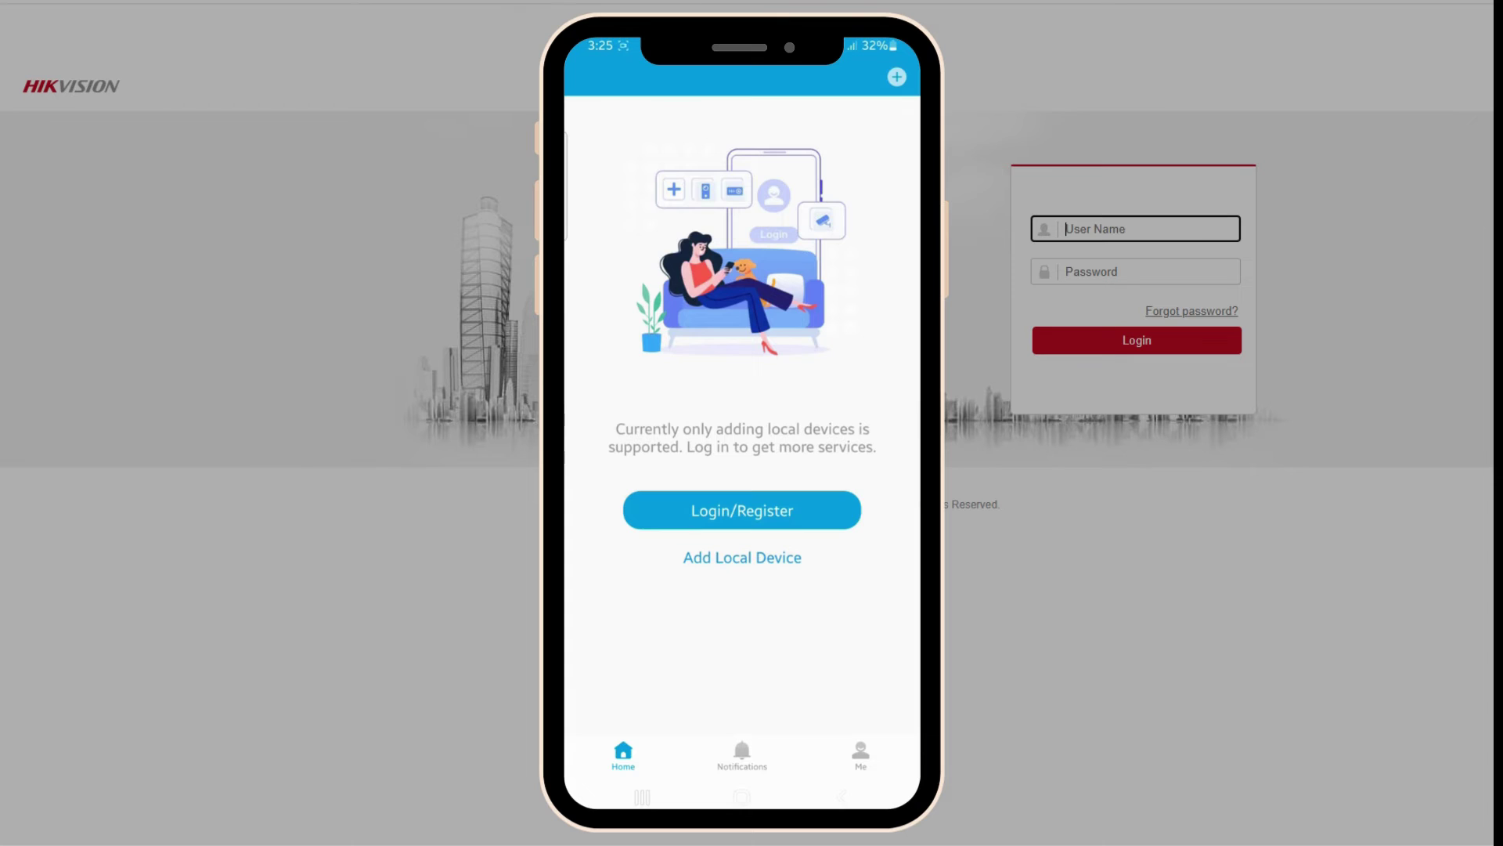
Log in to HiLook by e-mail with the account's address and password, declining fingerprint authentication.
{"action": "left_click", "coordinate": [831, 512]}
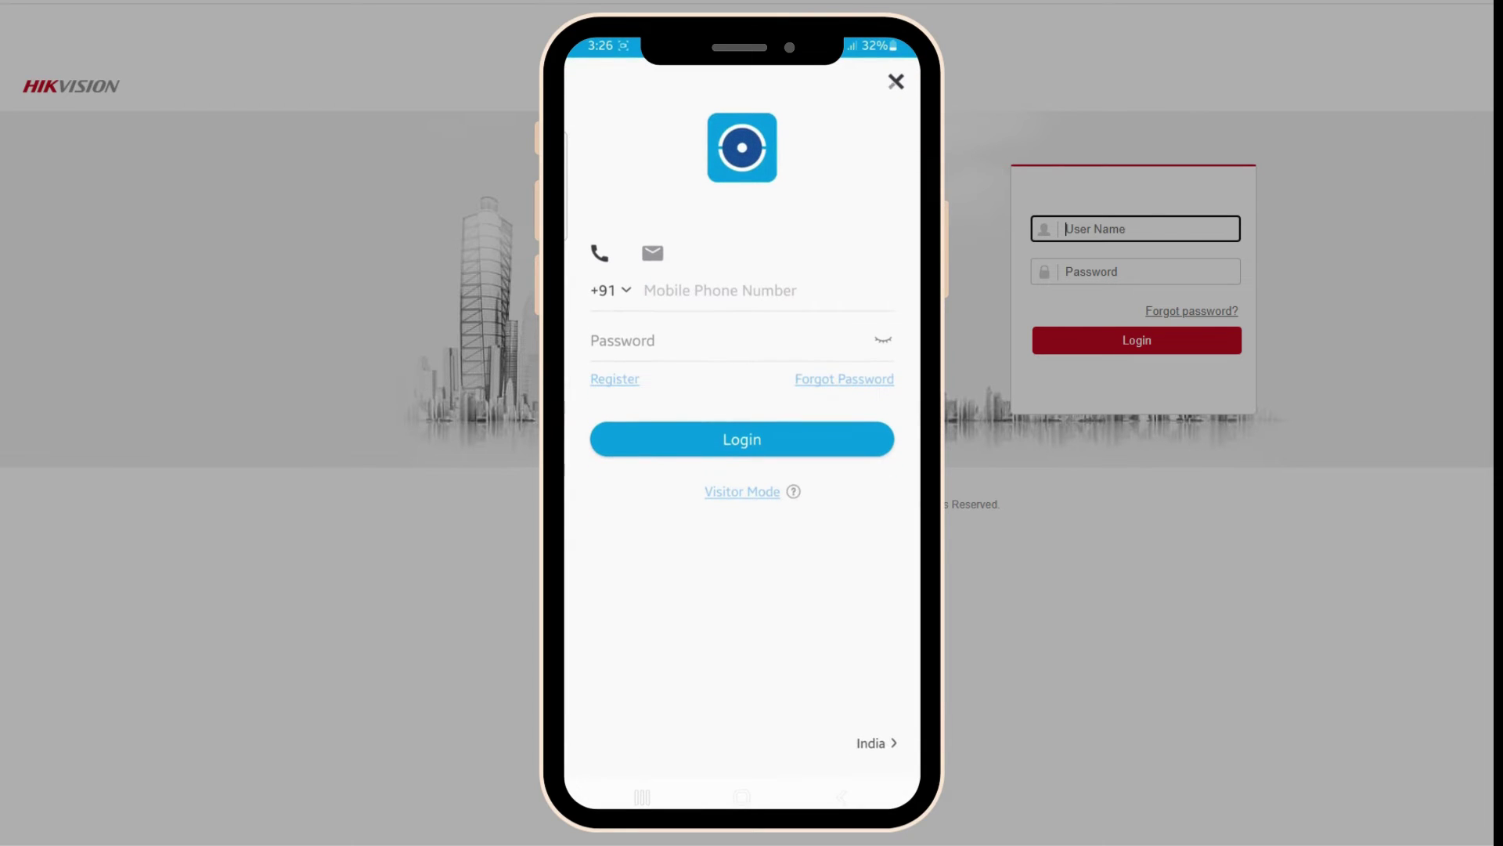
{"action": "left_click", "coordinate": [652, 253]}
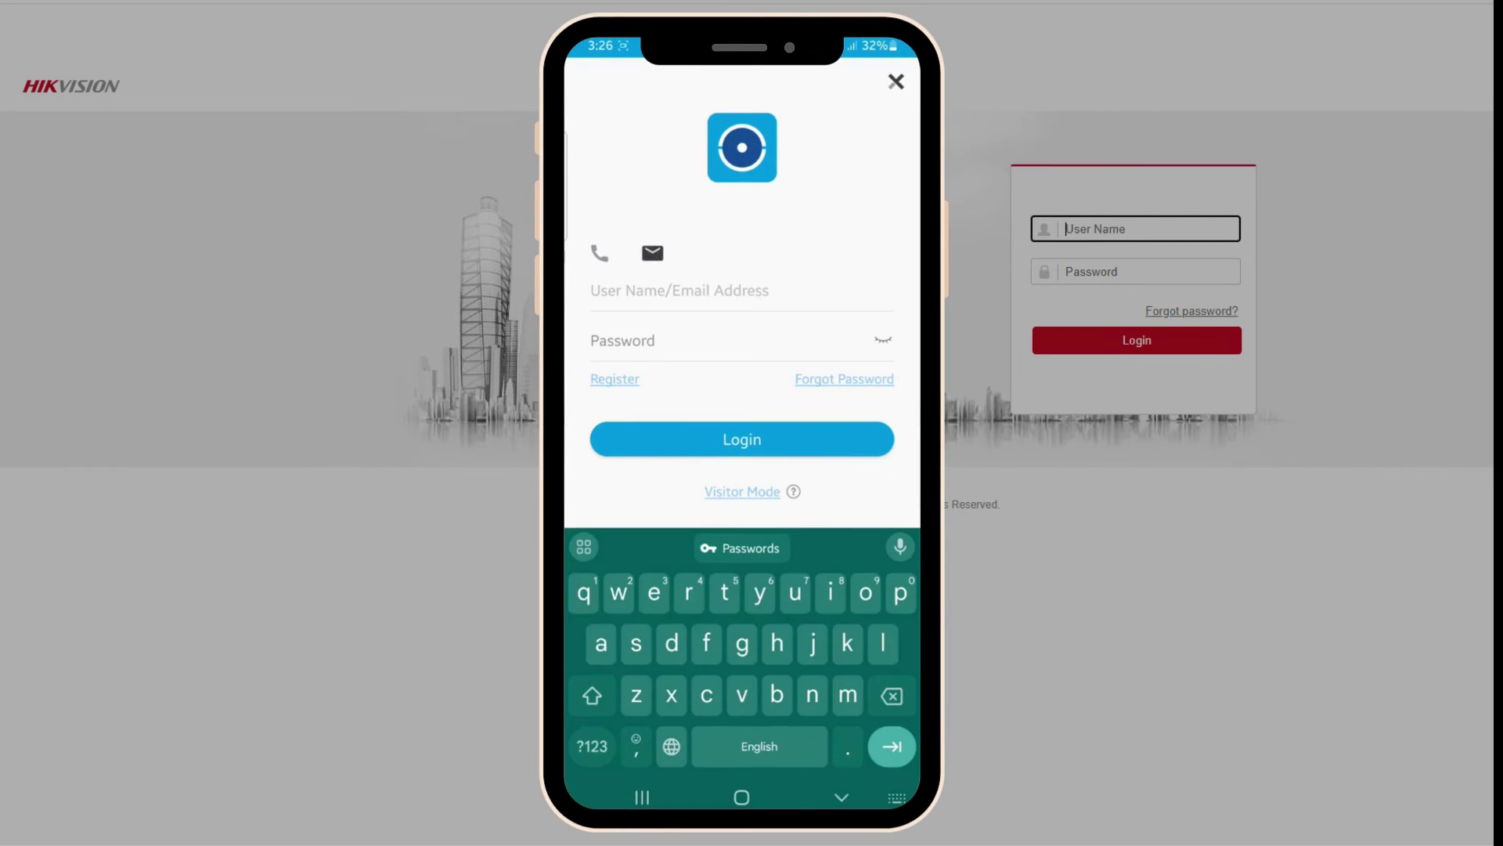
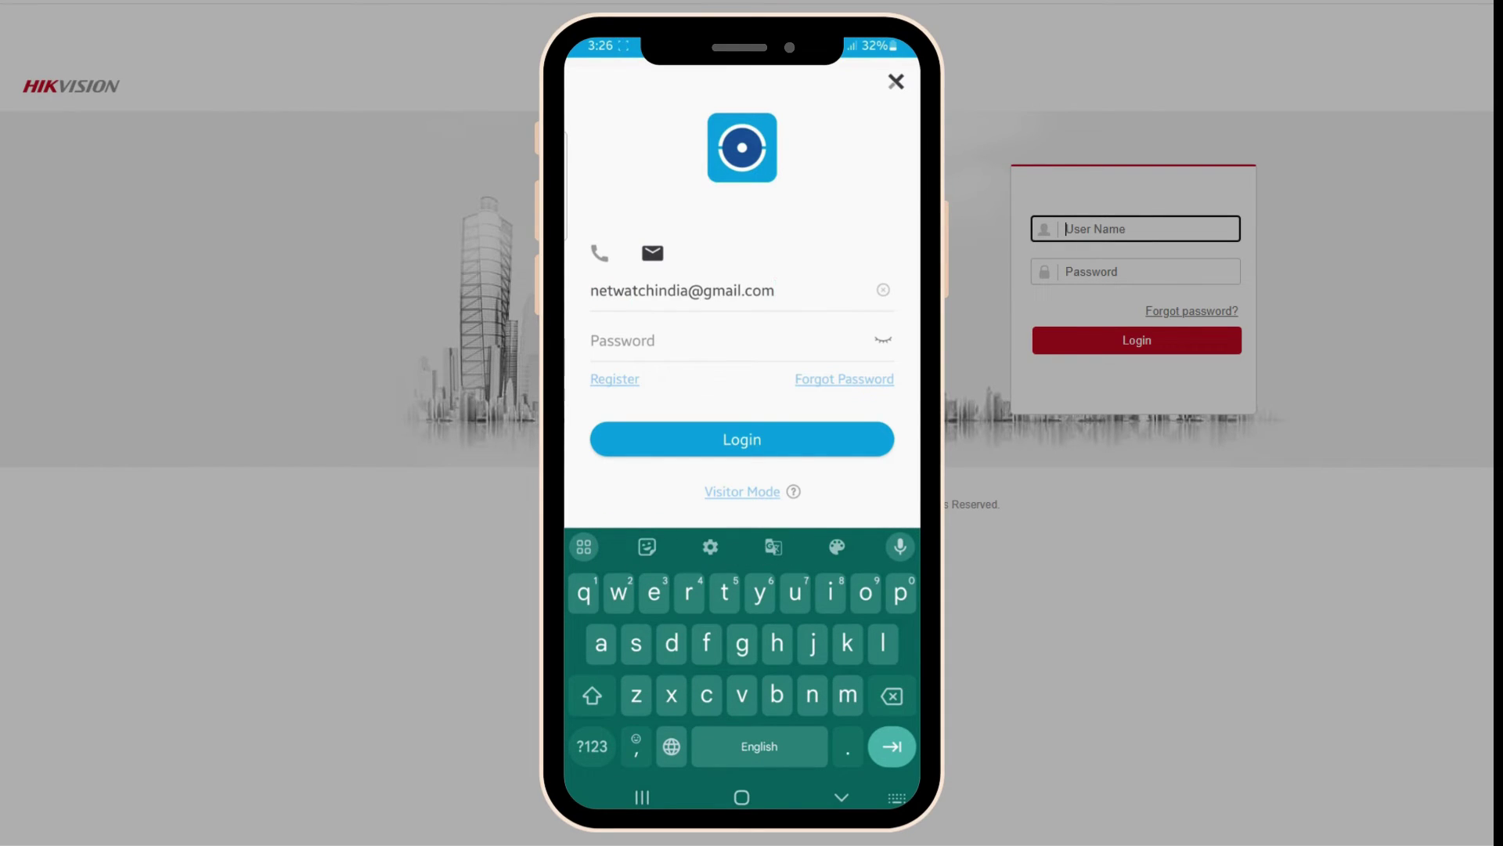
{"action": "left_click", "coordinate": [622, 341]}
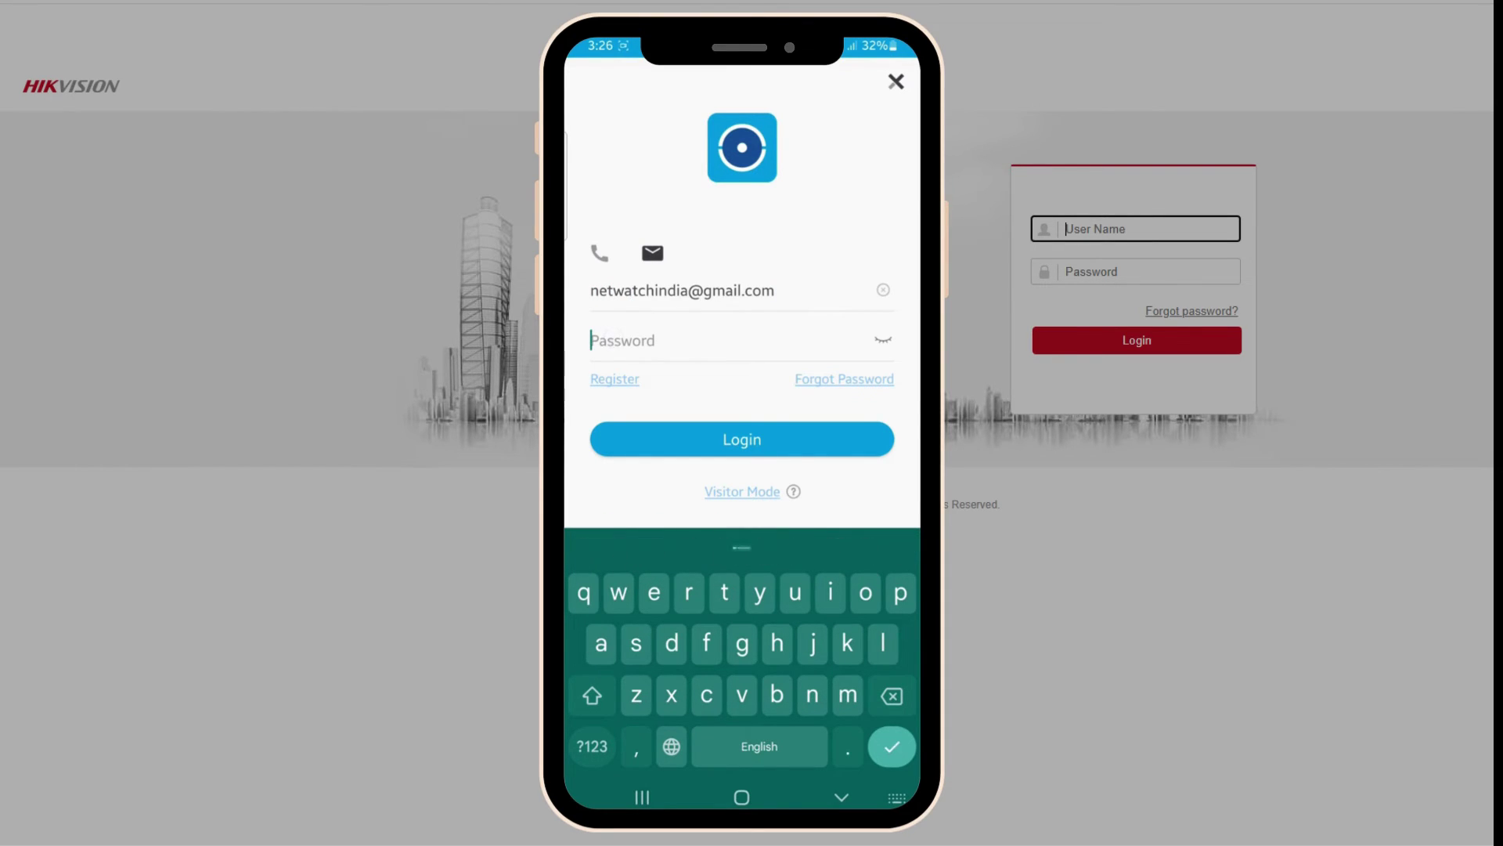
{"action": "left_click", "coordinate": [592, 695]}
{"action": "type", "text": "•"}
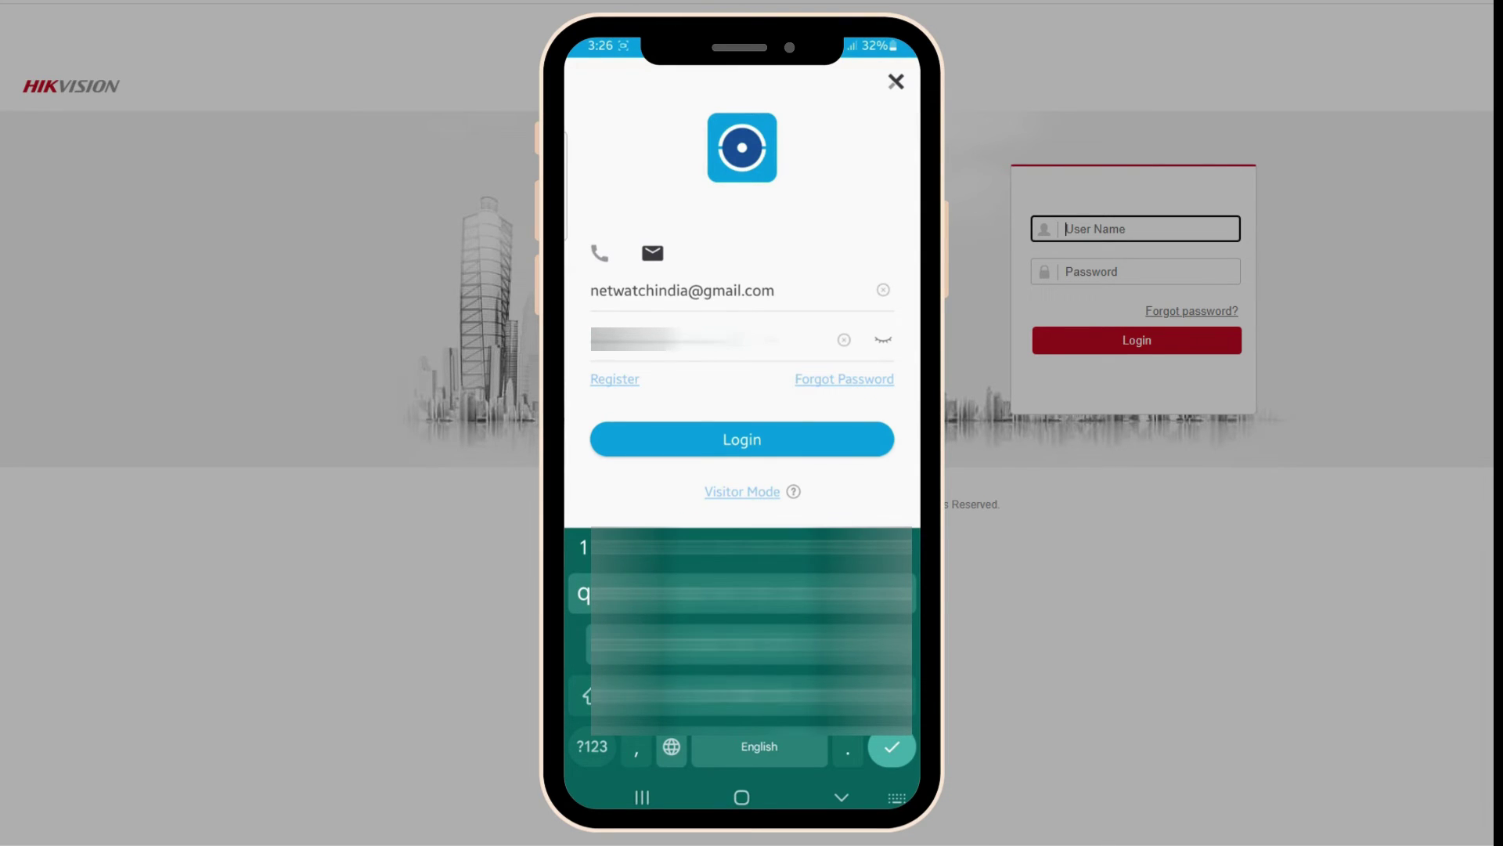
{"action": "left_click", "coordinate": [592, 746]}
{"action": "type", "text": "•••"}
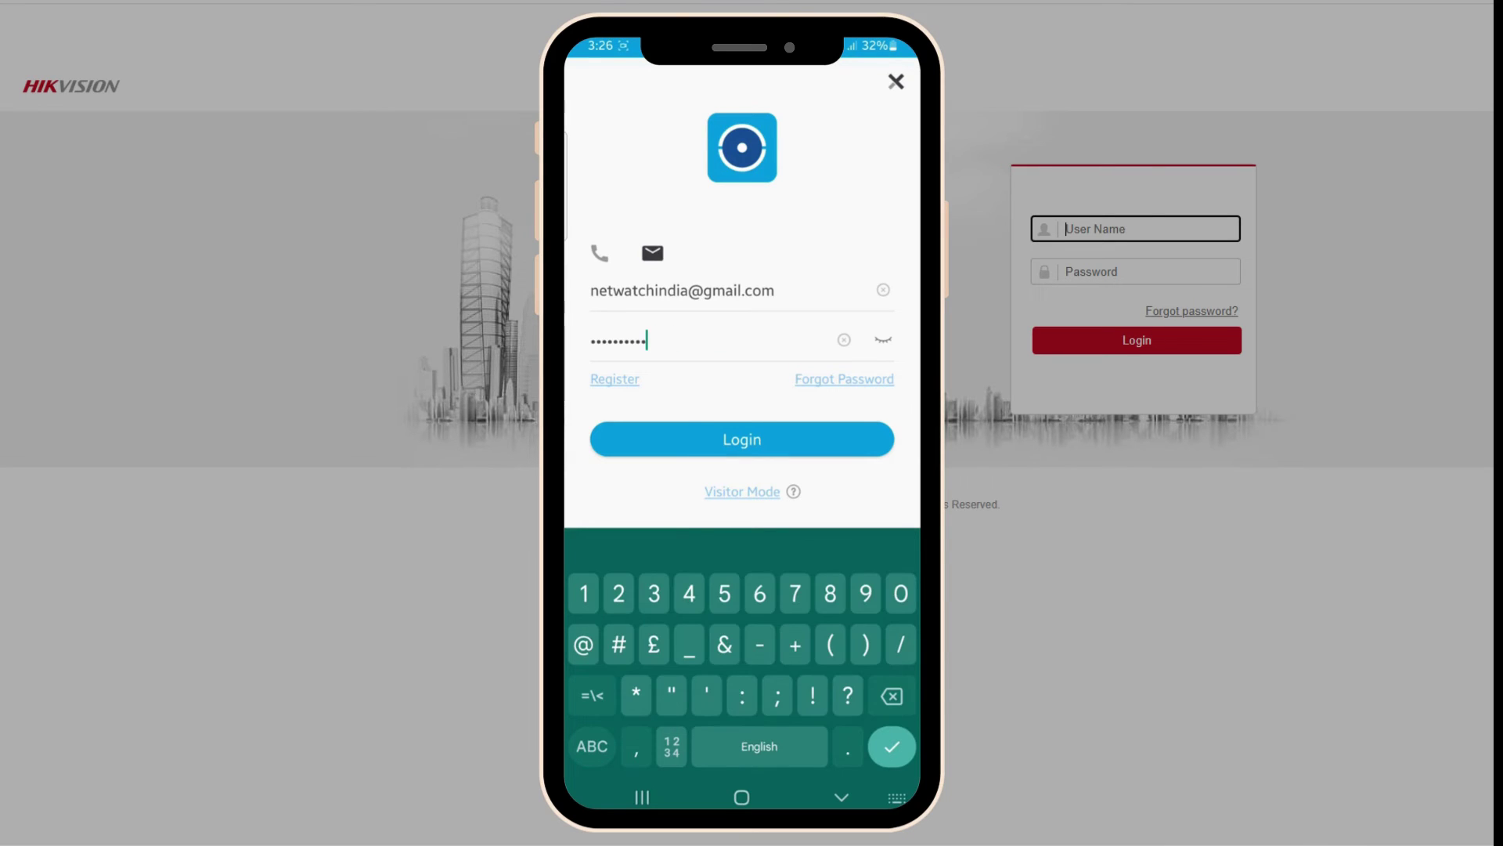
{"action": "left_click", "coordinate": [741, 439]}
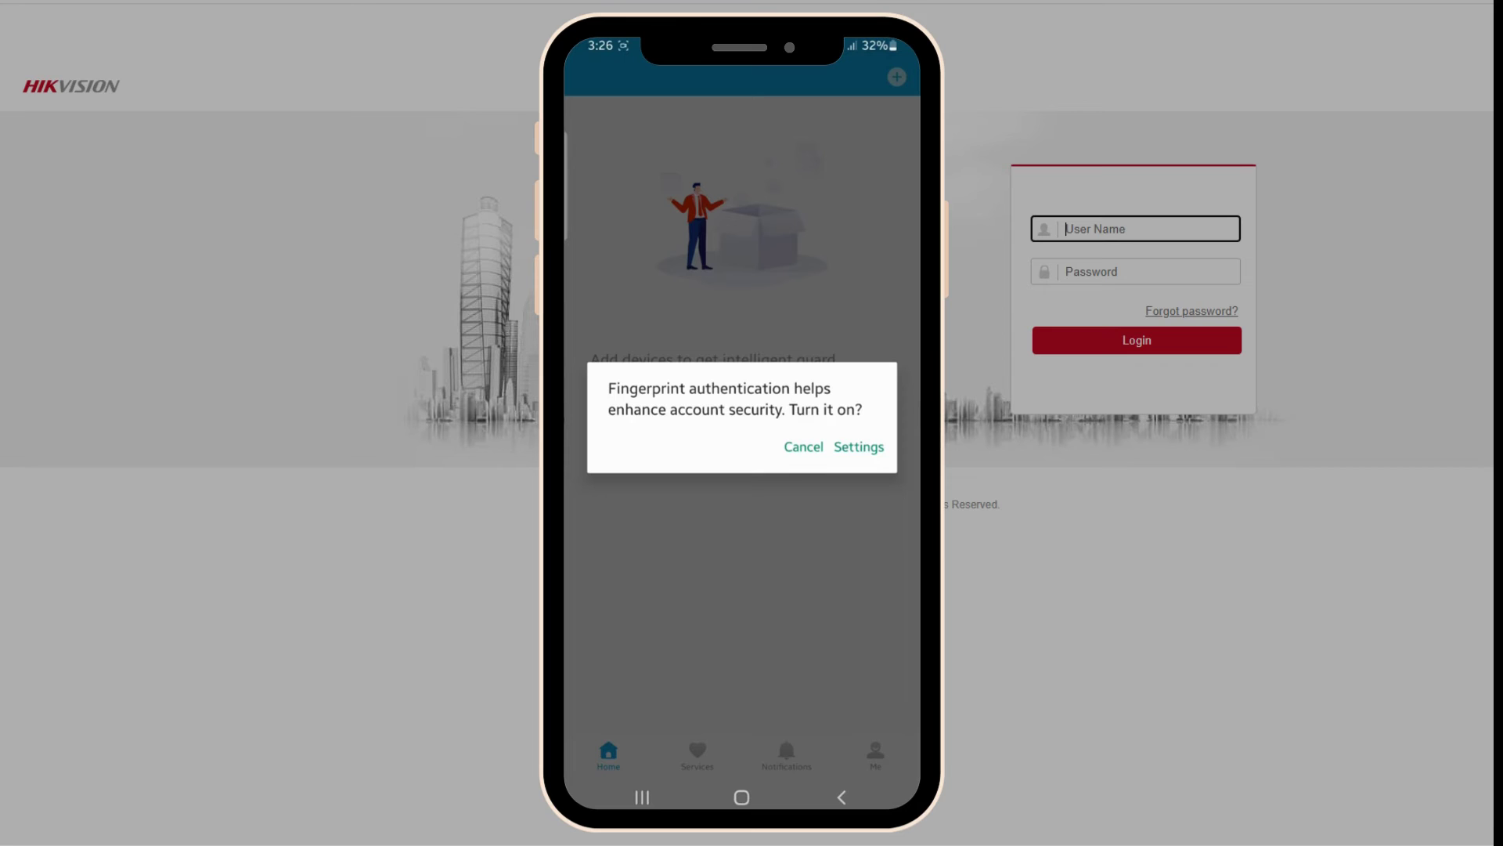
{"action": "left_click", "coordinate": [803, 446]}
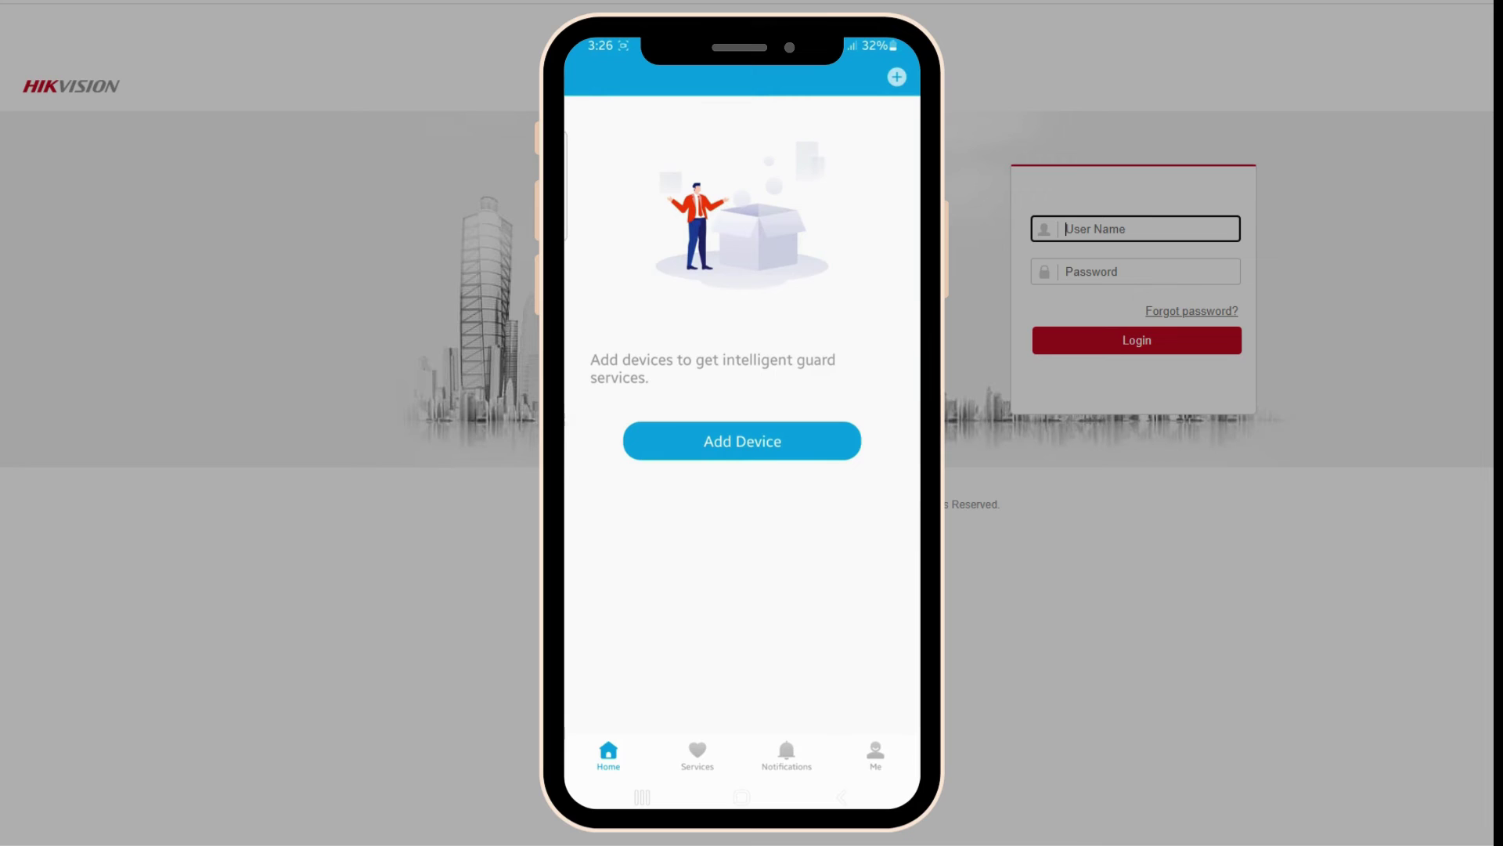
Manually add a device with Adding Type HiLook Domain, entering the NVR's serial number and searching.
{"action": "left_click", "coordinate": [742, 441]}
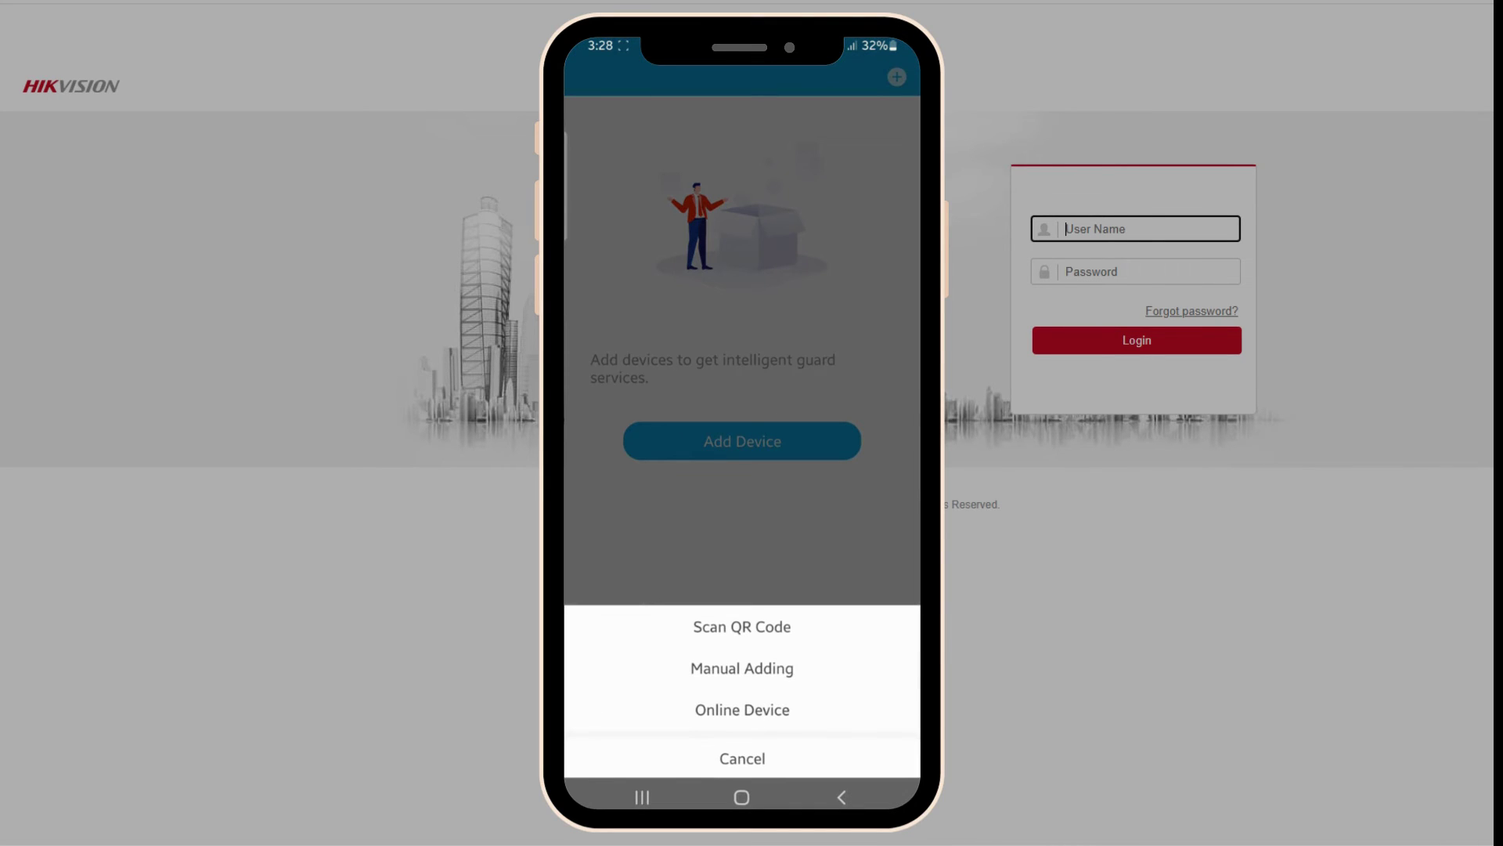
{"action": "left_click", "coordinate": [796, 671]}
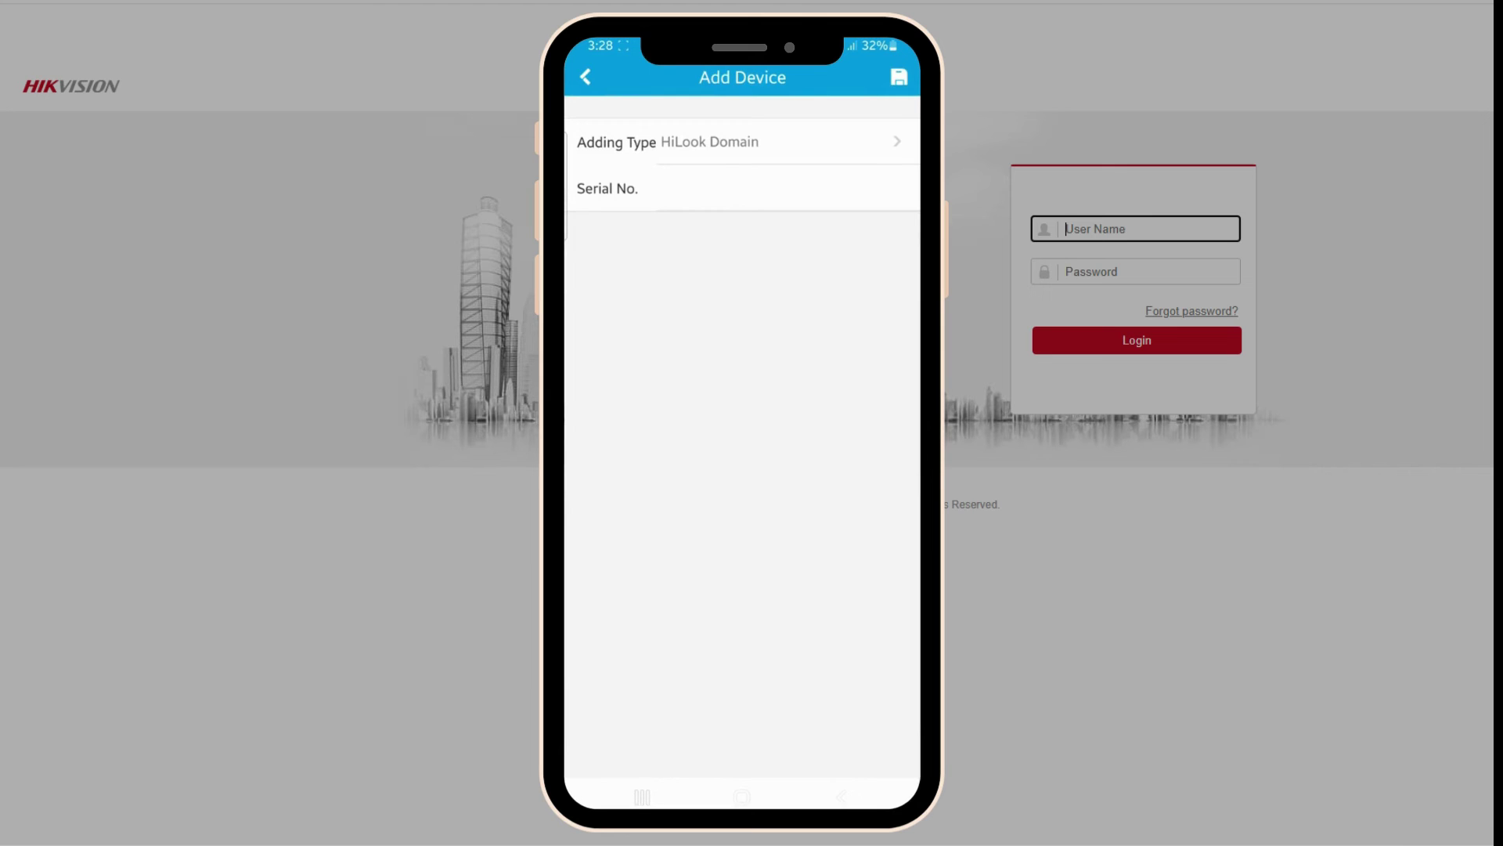
{"action": "left_click", "coordinate": [715, 144]}
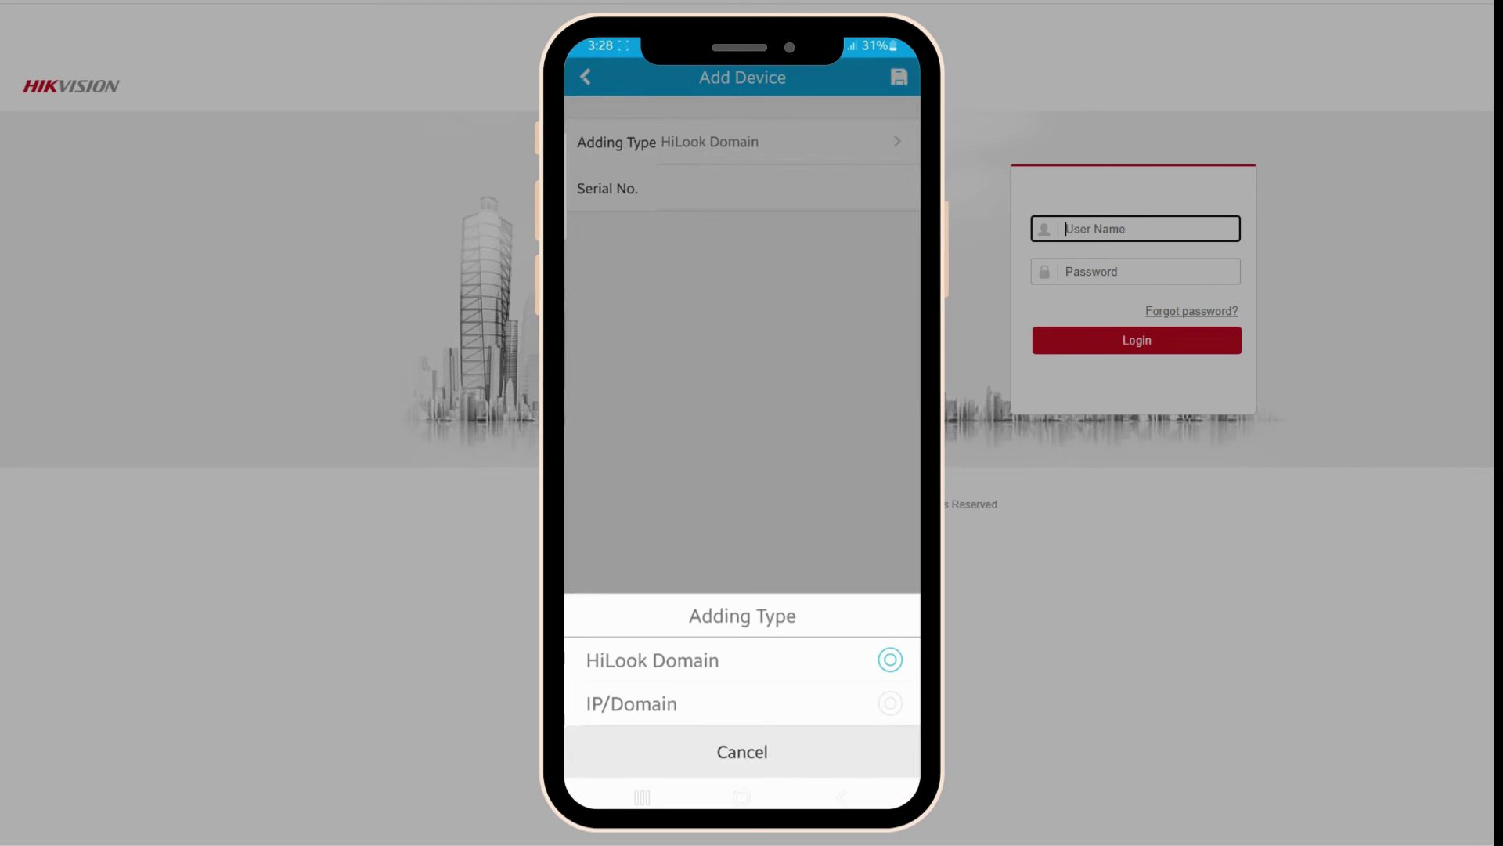
{"action": "left_click", "coordinate": [818, 661]}
{"action": "left_click", "coordinate": [686, 191]}
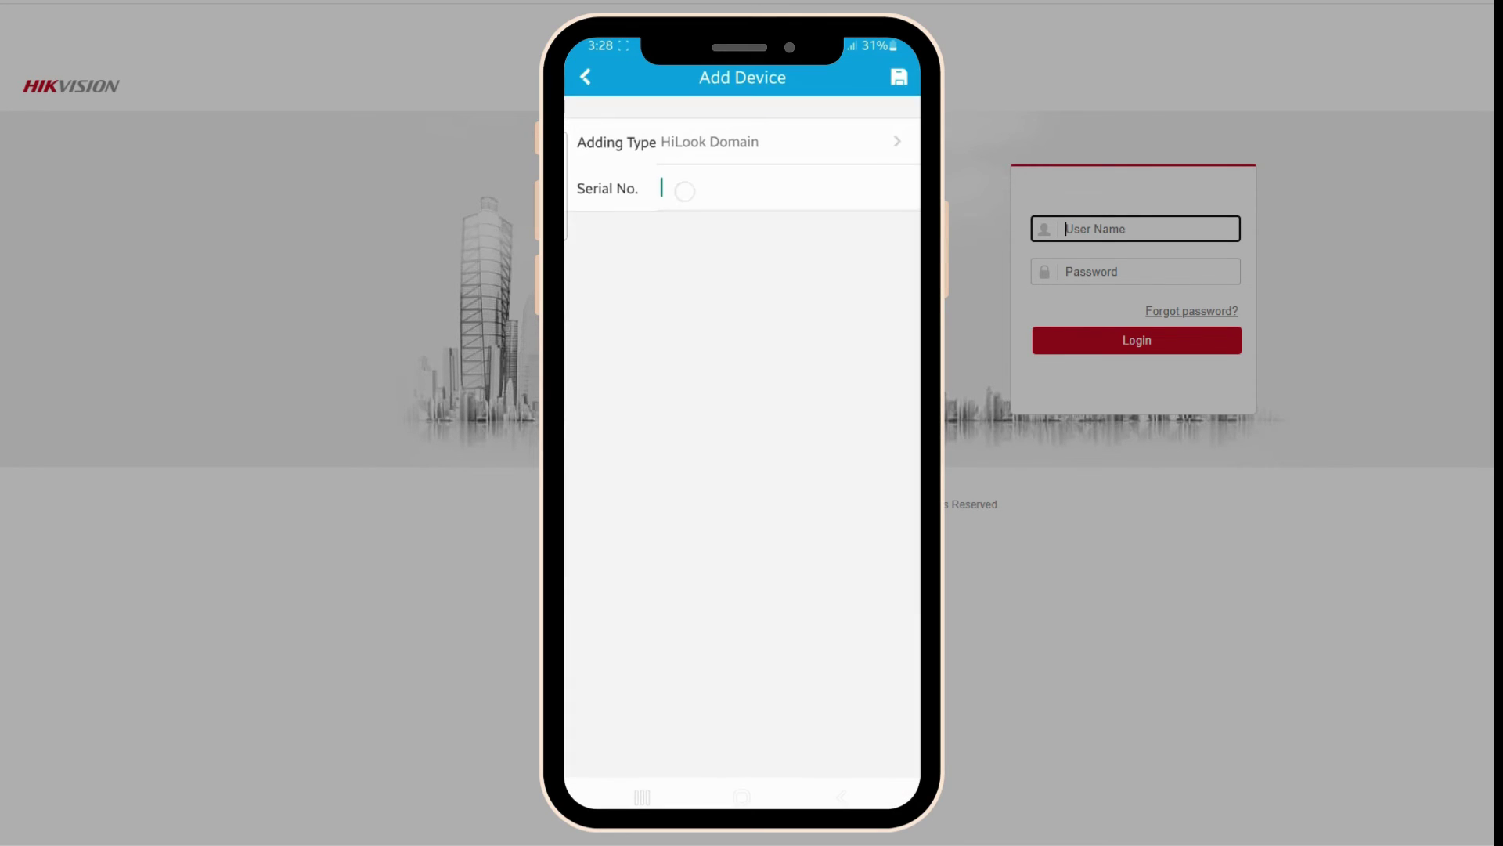
{"action": "type", "text": "G"}
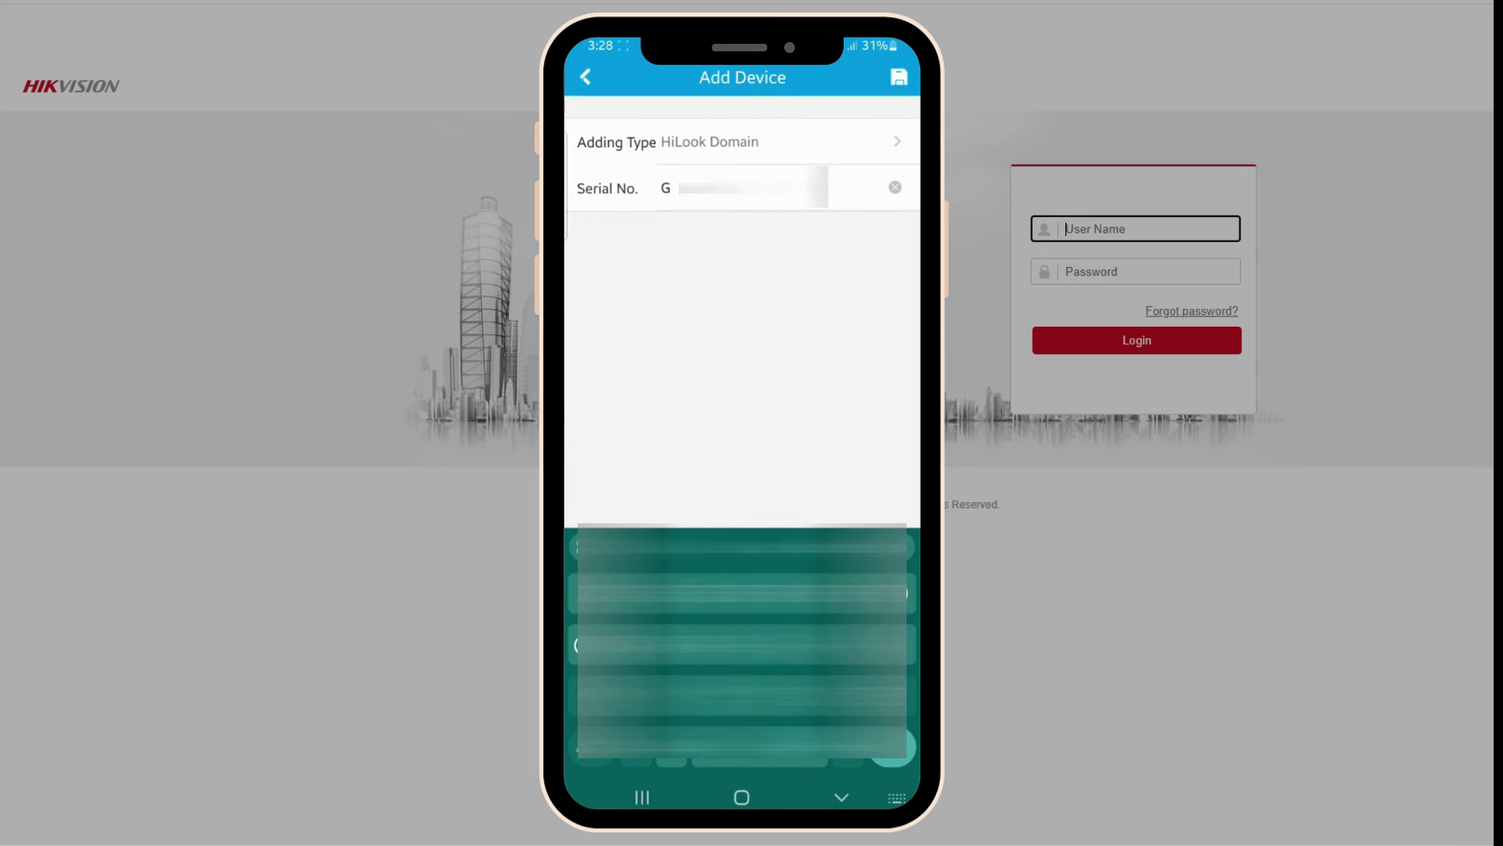
{"action": "type", "text": "68"}
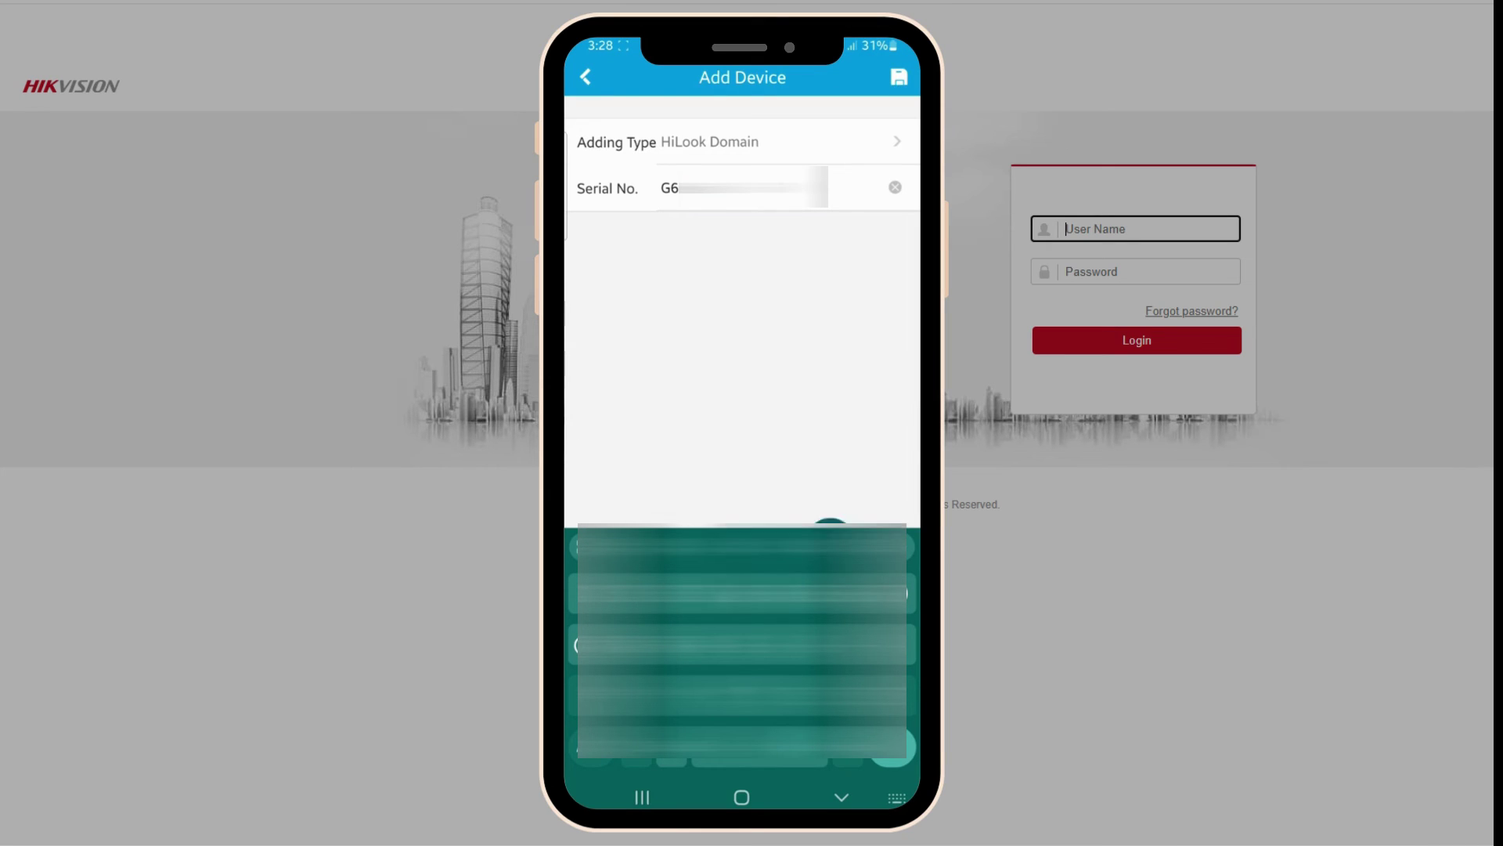
{"action": "type", "text": "679"}
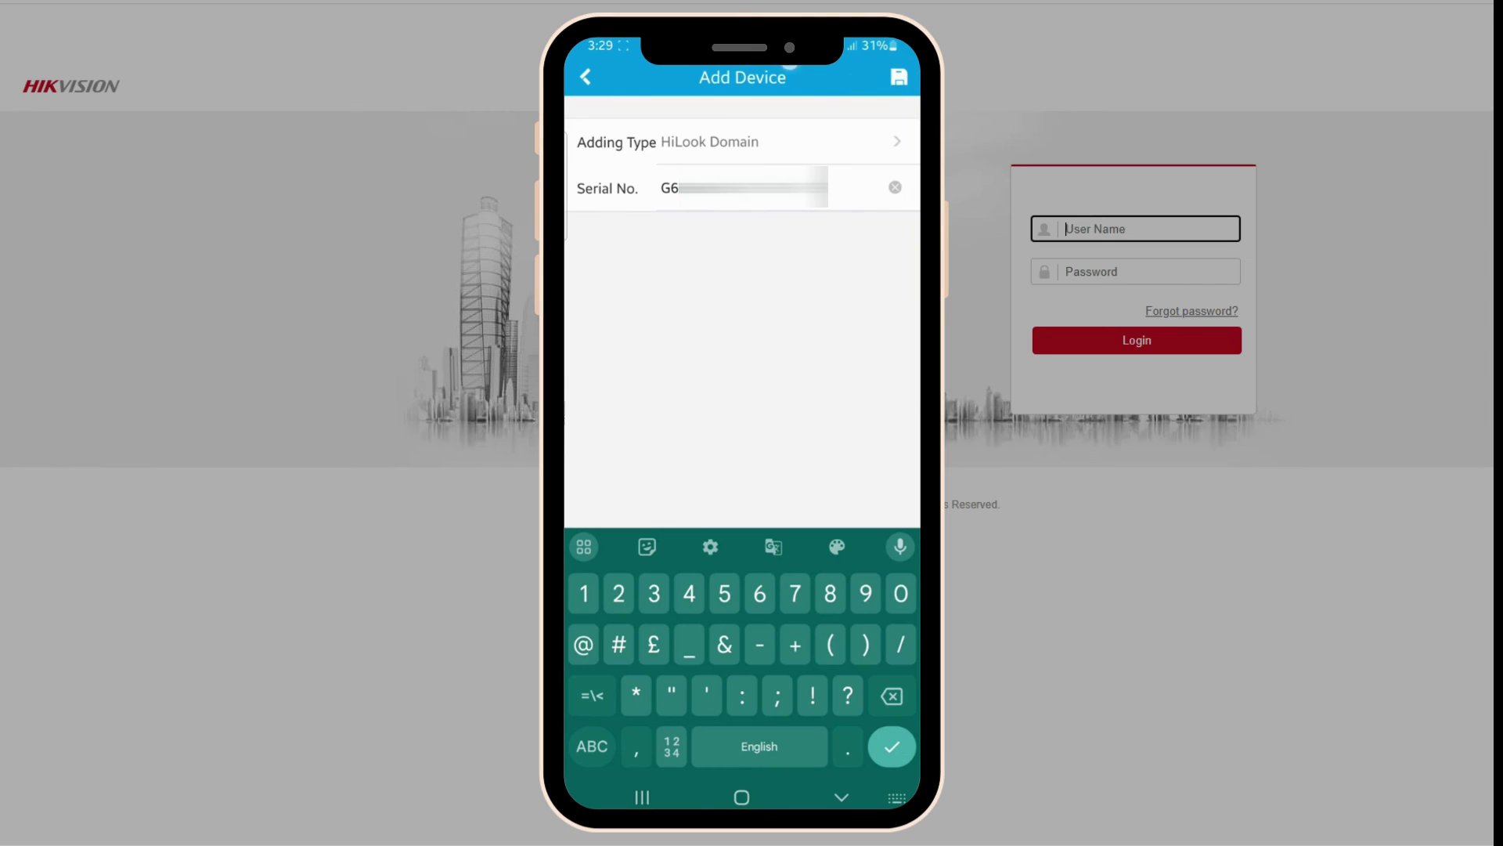
{"action": "left_click", "coordinate": [899, 77]}
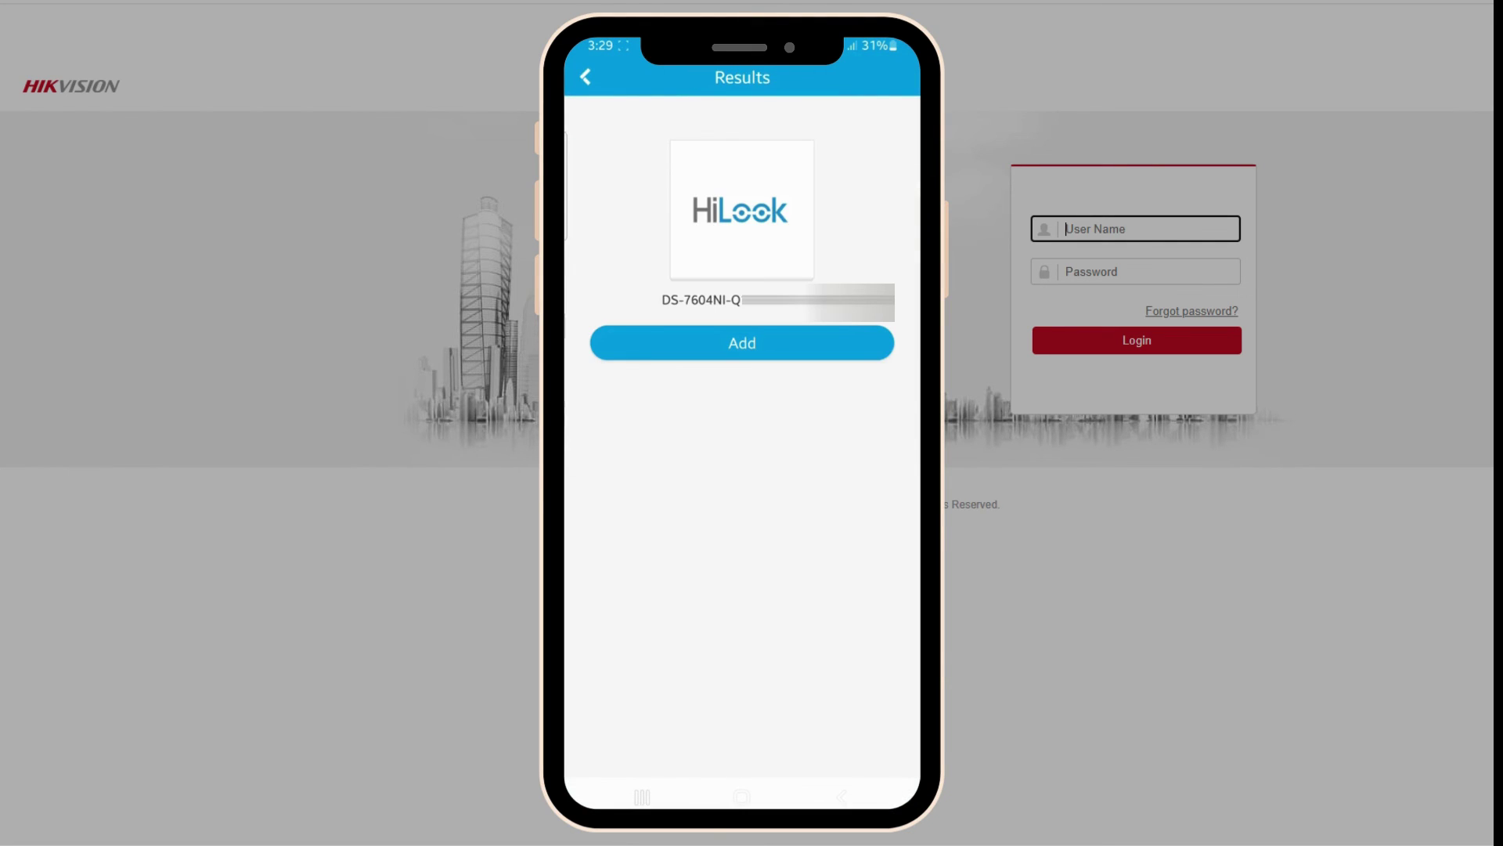
Add the found DS-7604NI-Q recorder and confirm its device verification code.
{"action": "left_click", "coordinate": [642, 338]}
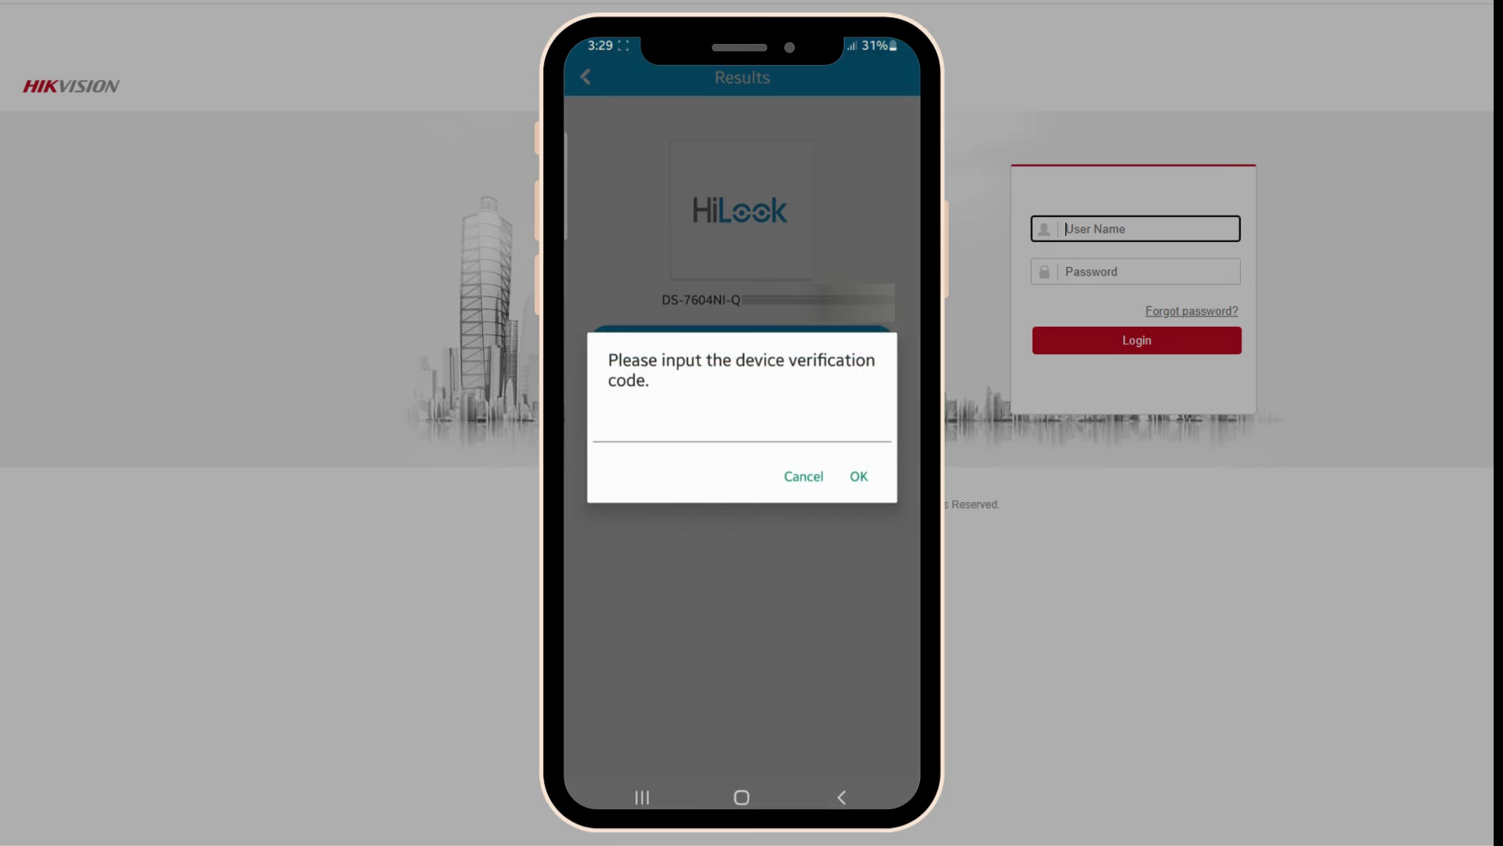
{"action": "left_click", "coordinate": [742, 423]}
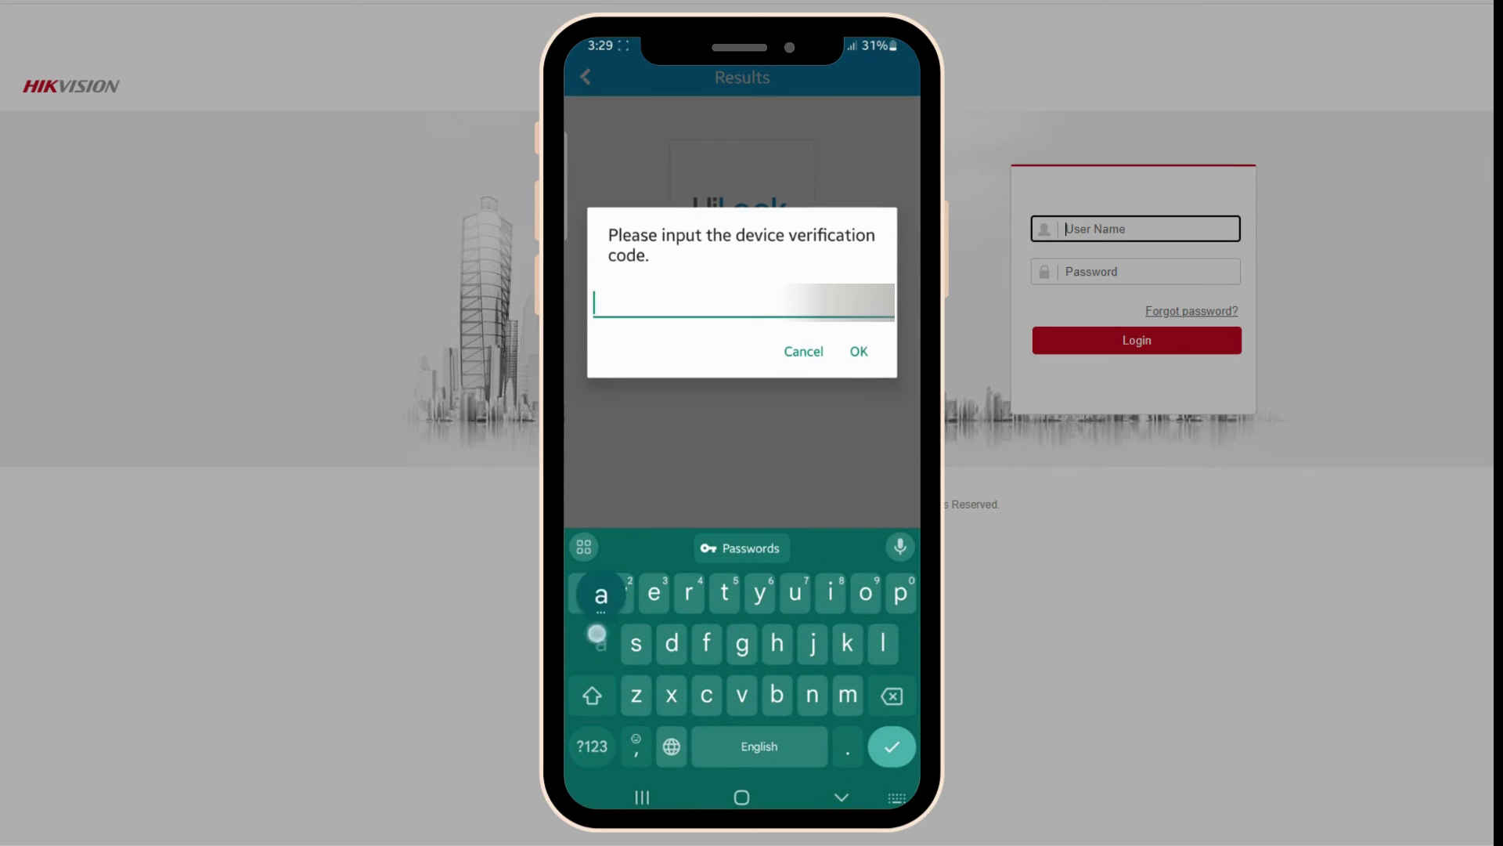
{"action": "left_click", "coordinate": [591, 746]}
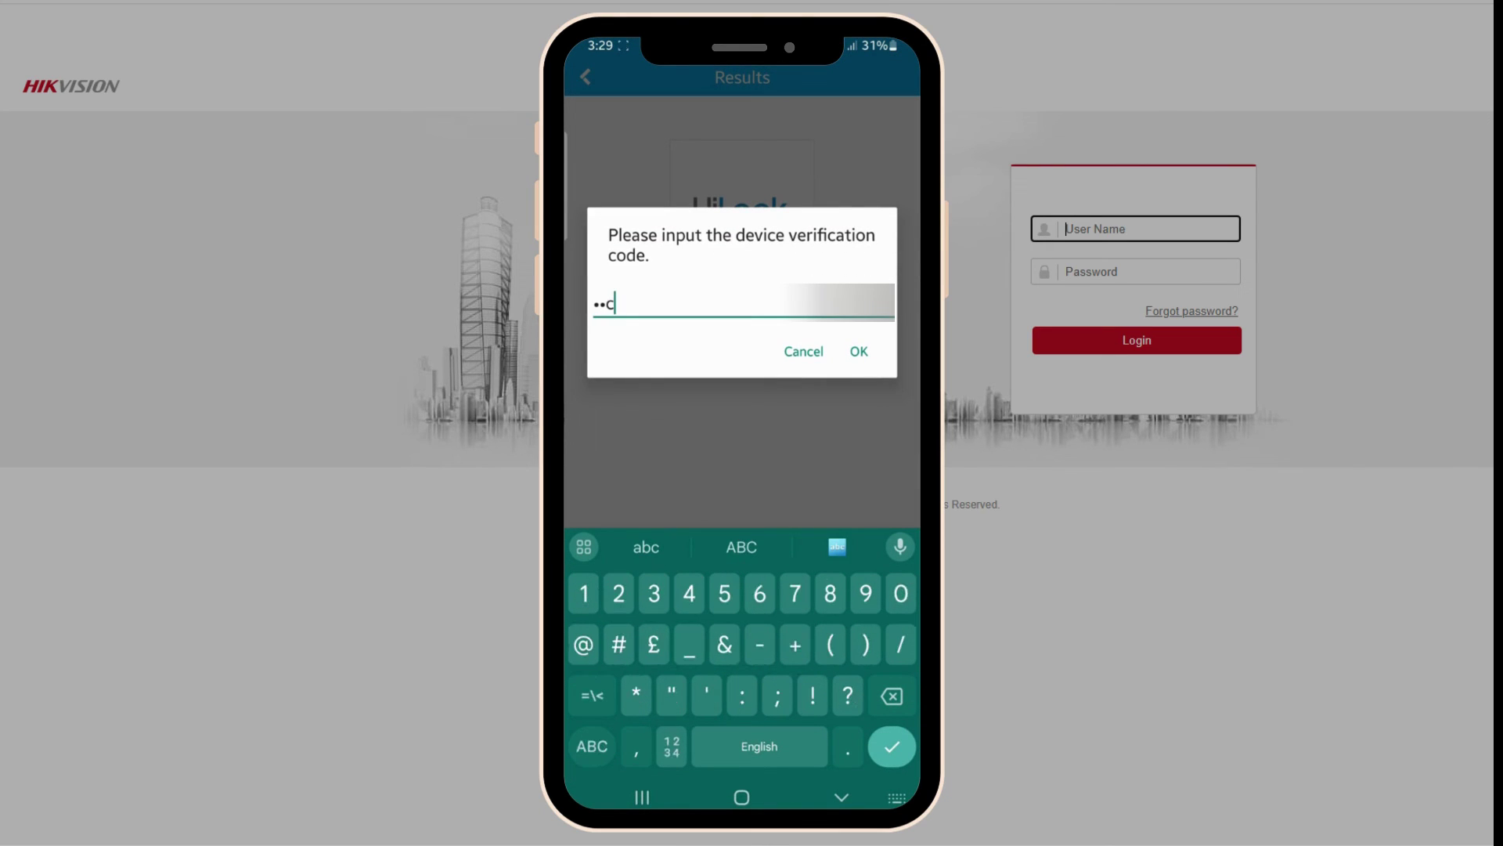
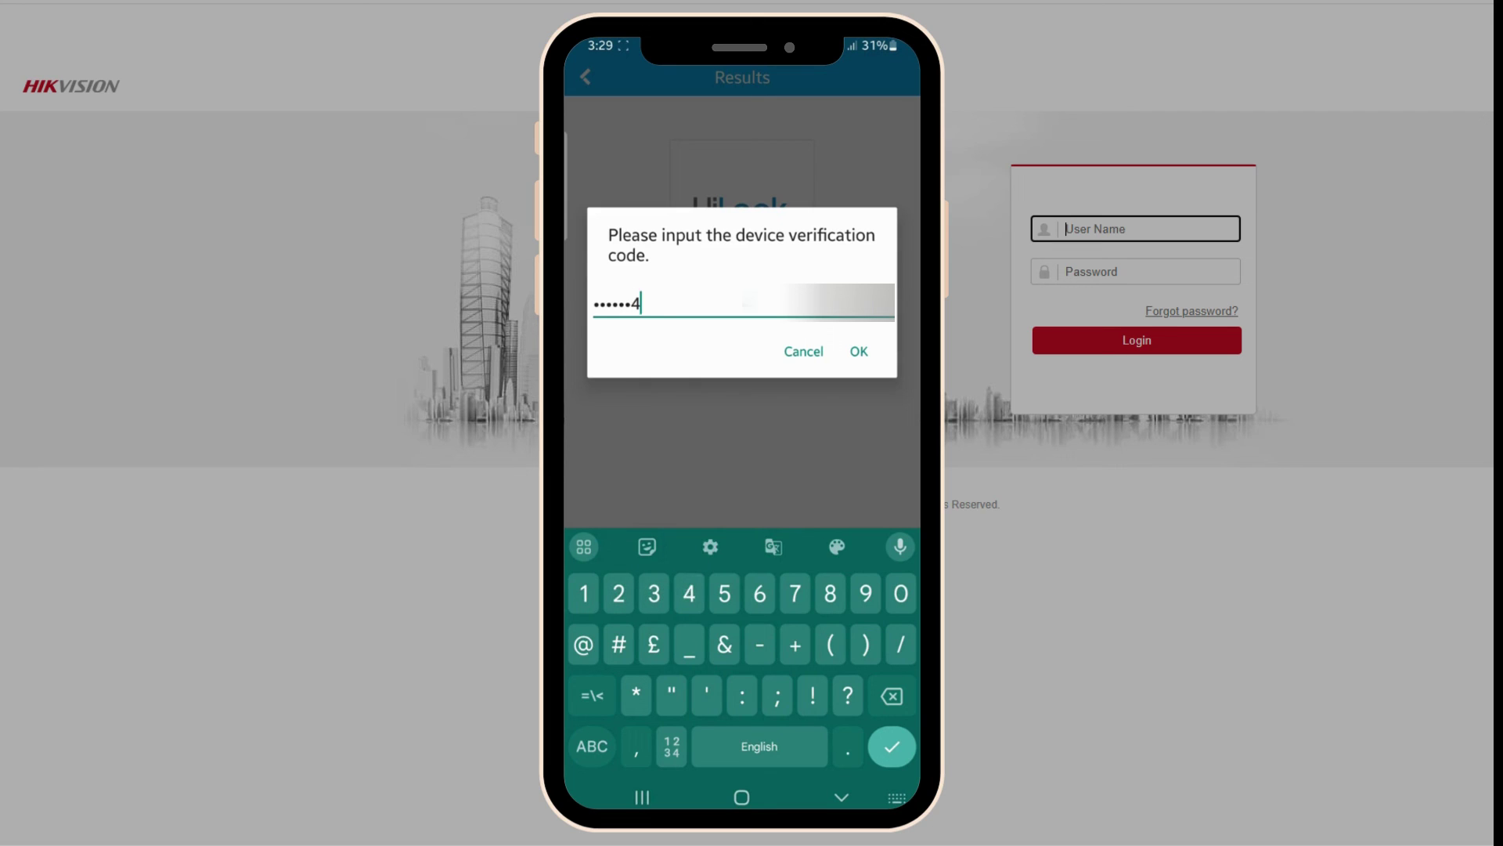
{"action": "left_click", "coordinate": [858, 351]}
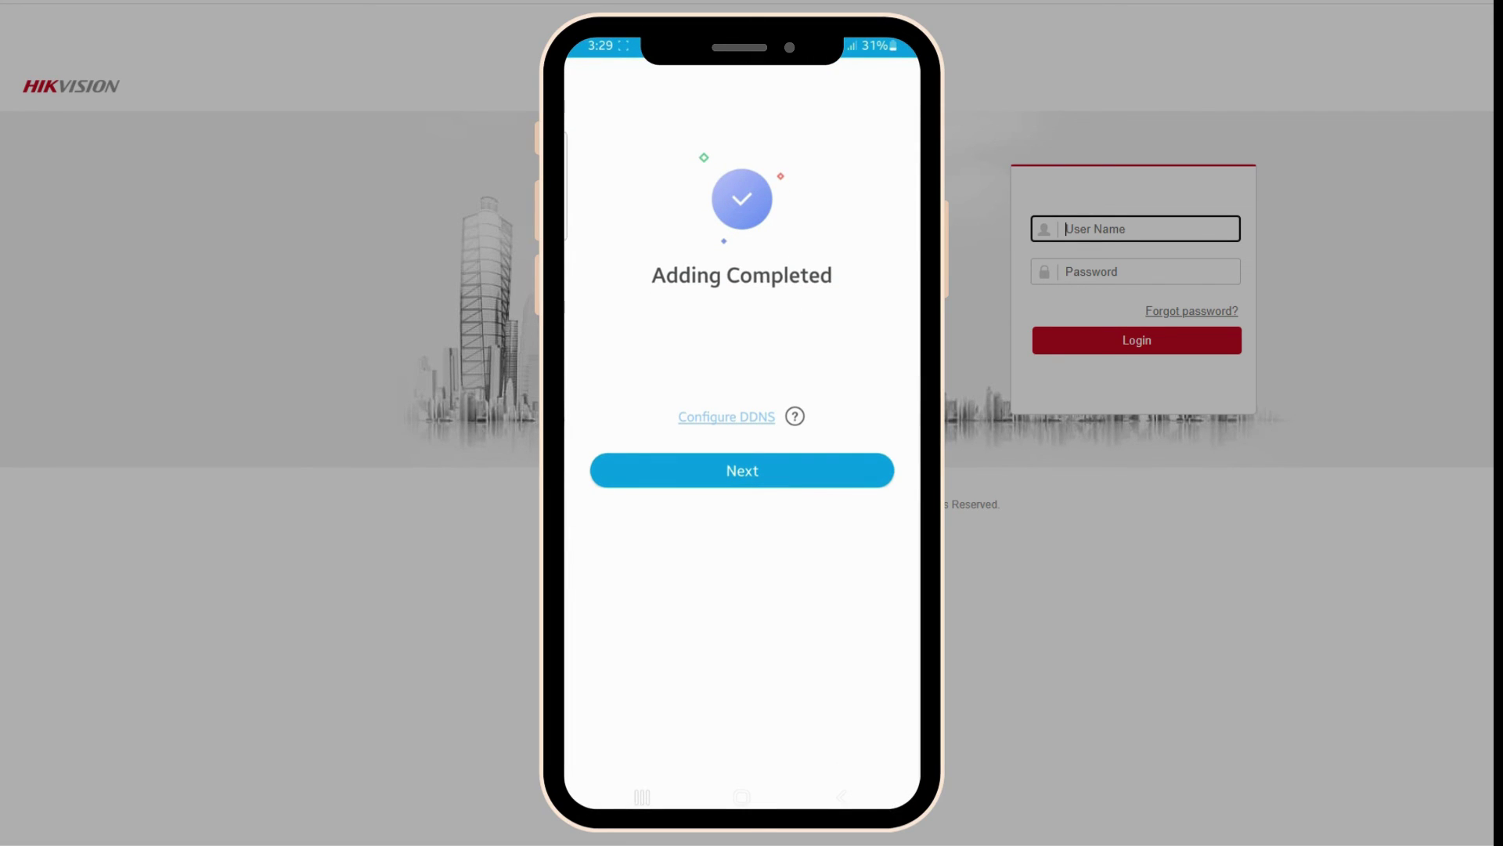
Continue past Adding Completed and save the device's default alias.
{"action": "left_click", "coordinate": [822, 472]}
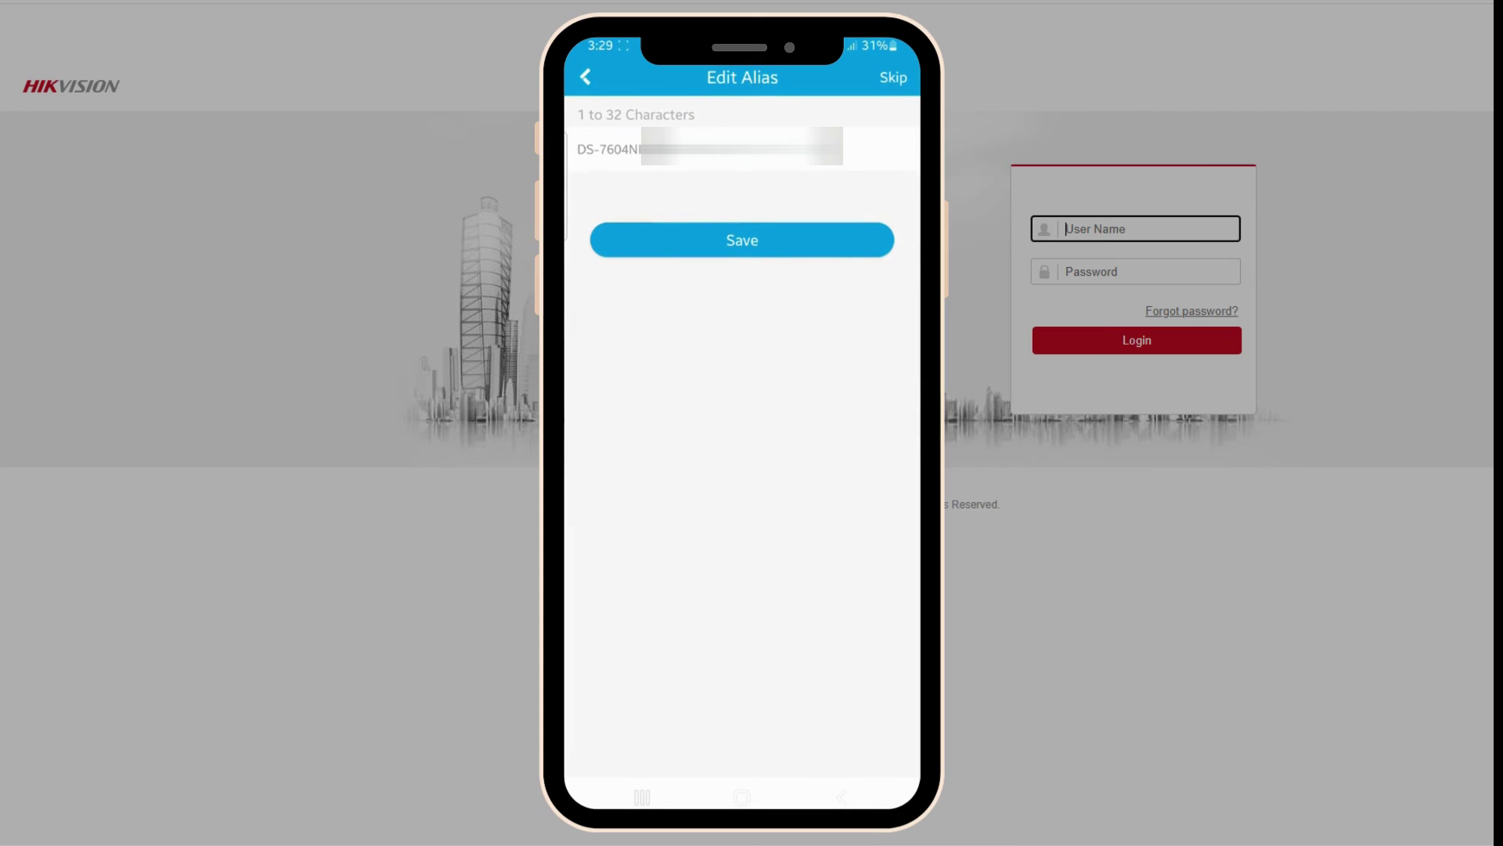
{"action": "left_click", "coordinate": [820, 239]}
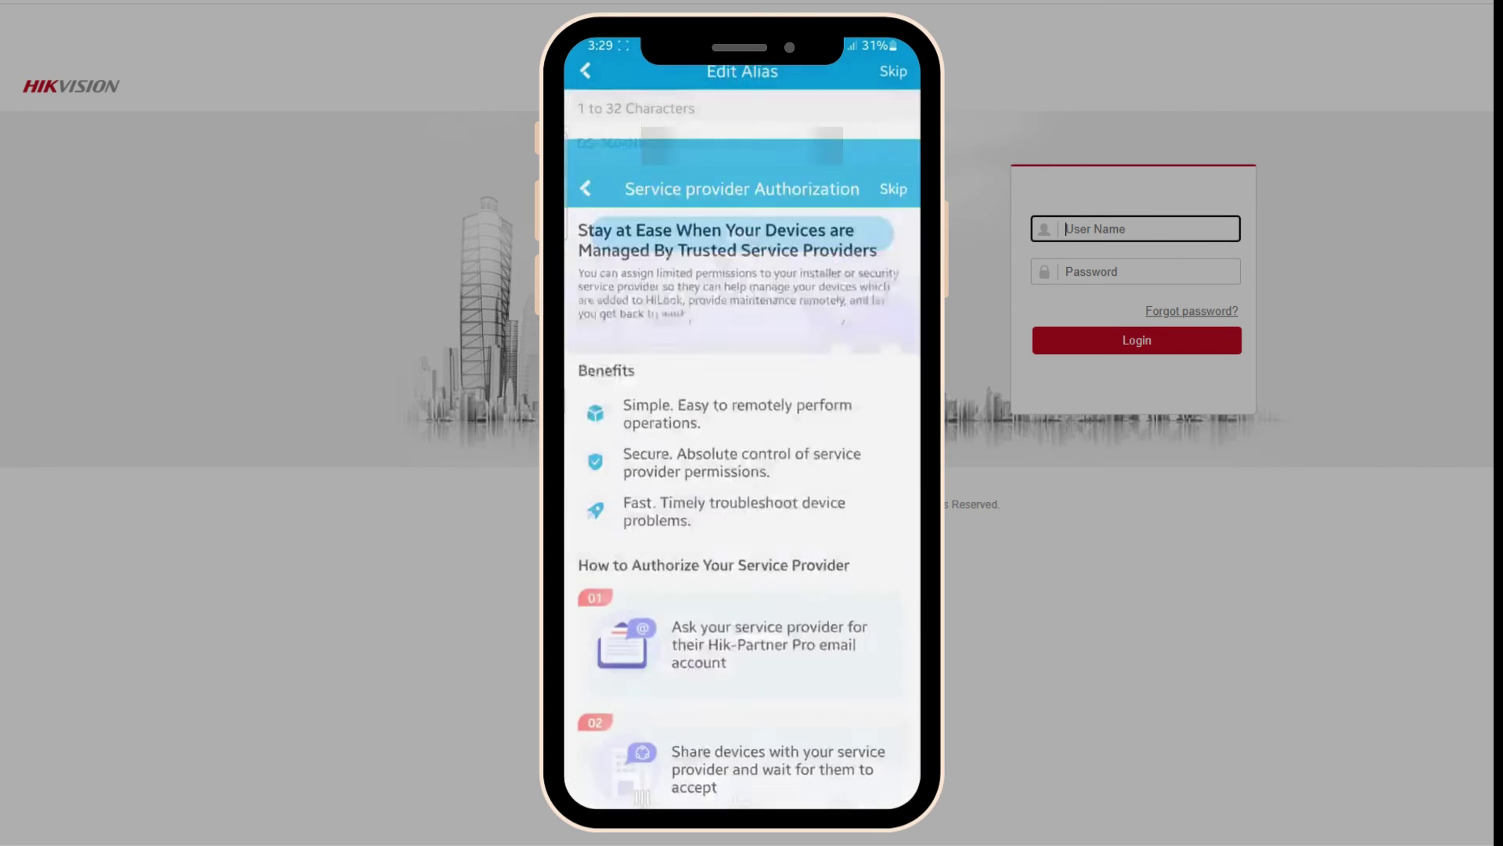
{"action": "scroll", "coordinate": [835, 531], "scroll_direction": "down", "scroll_amount": 1}
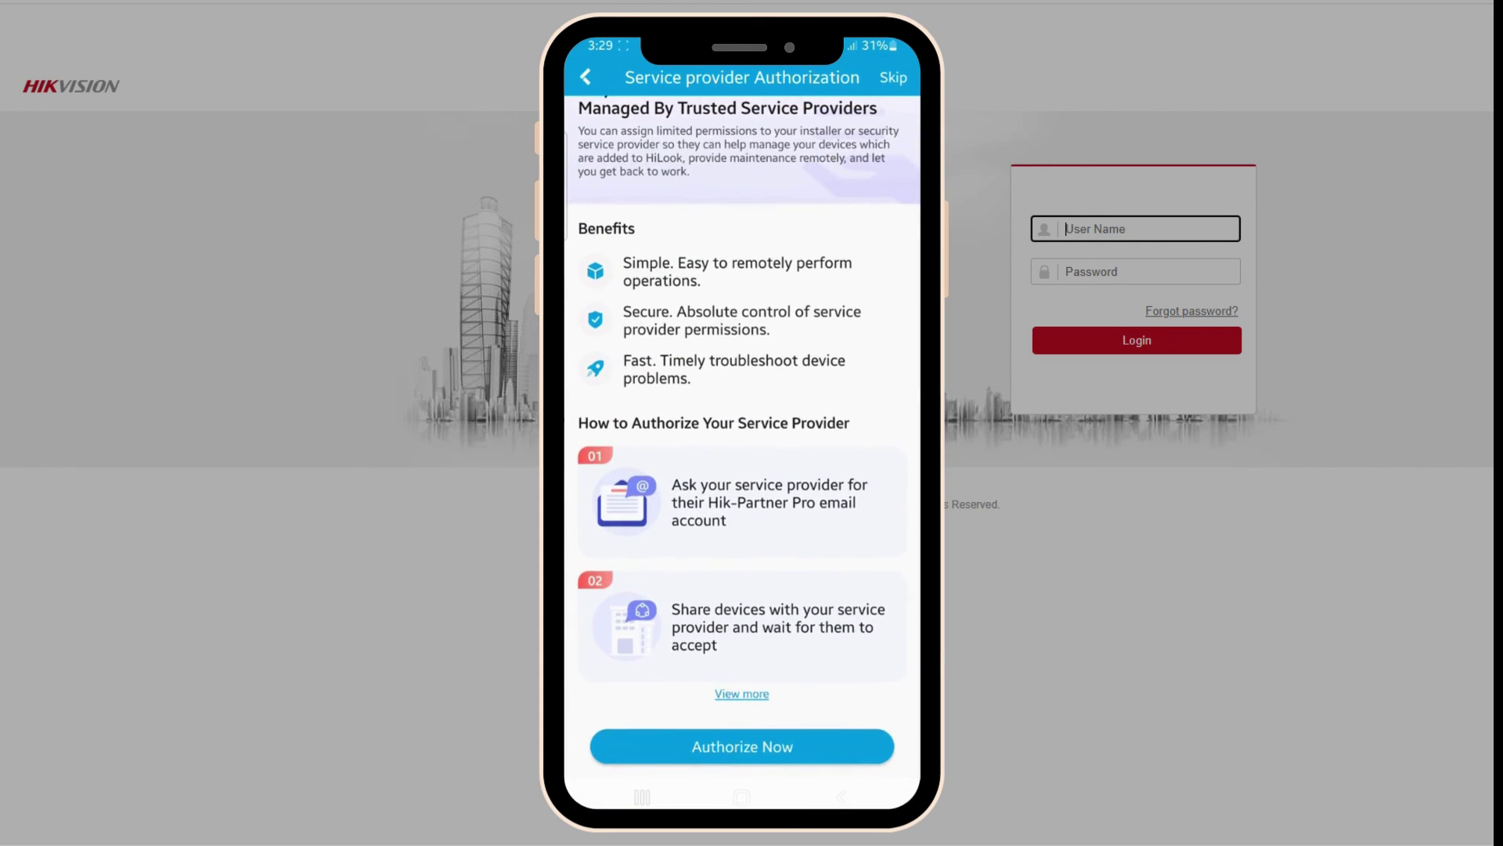